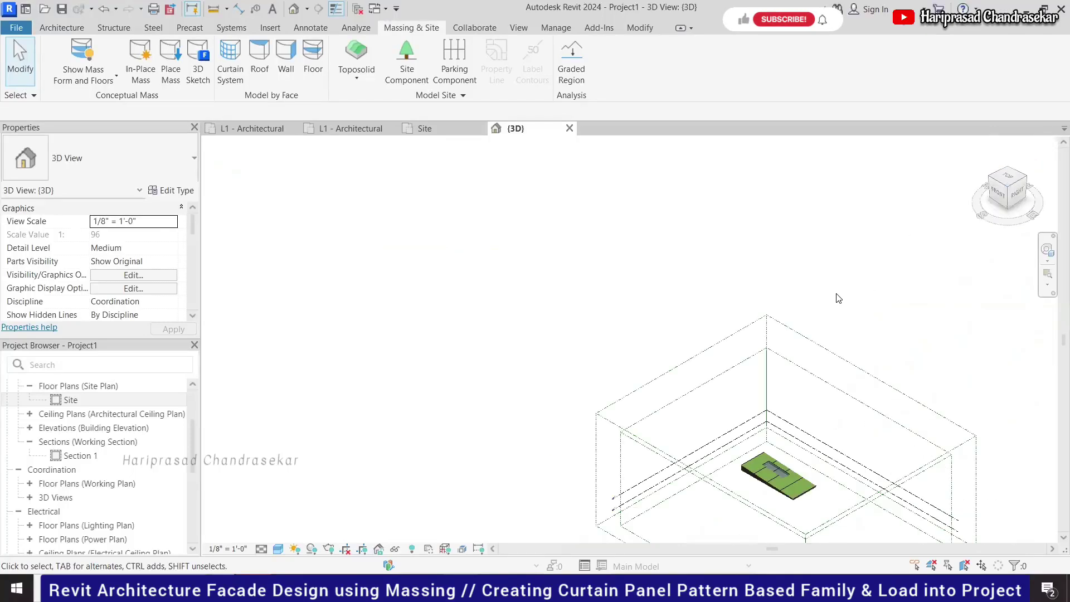
scroll(777, 468, "up", 6)
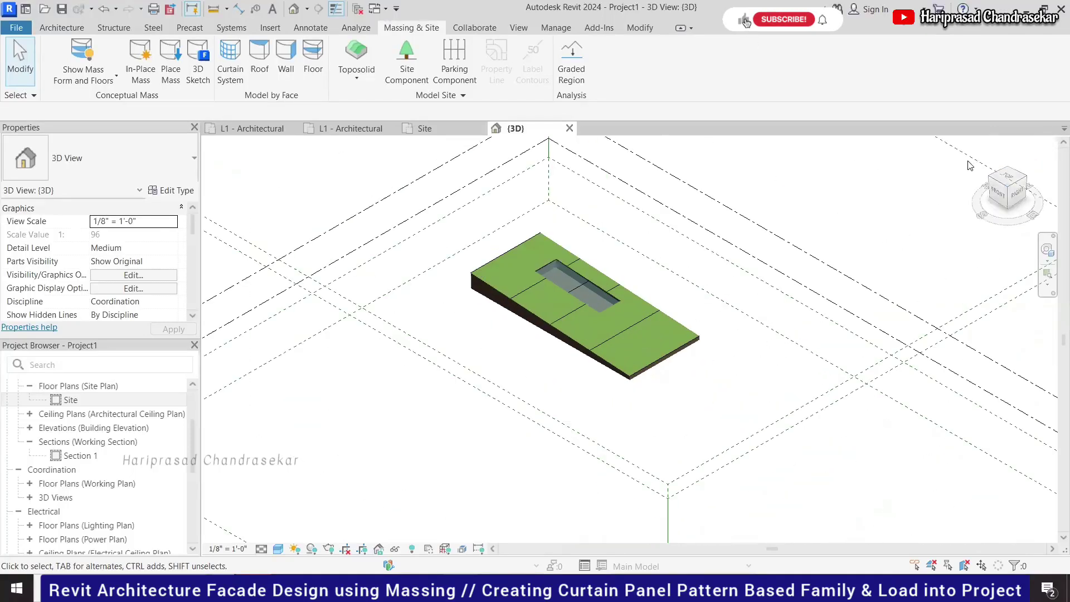
Switch to a top view of the site and begin a new in-place mass
left_click(1010, 183)
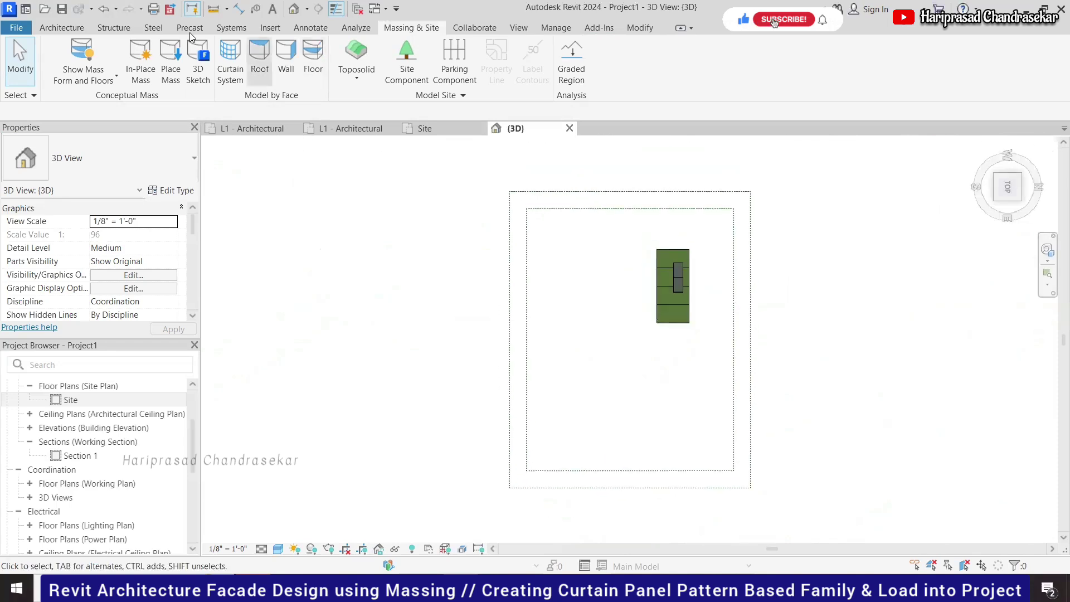
left_click(140, 63)
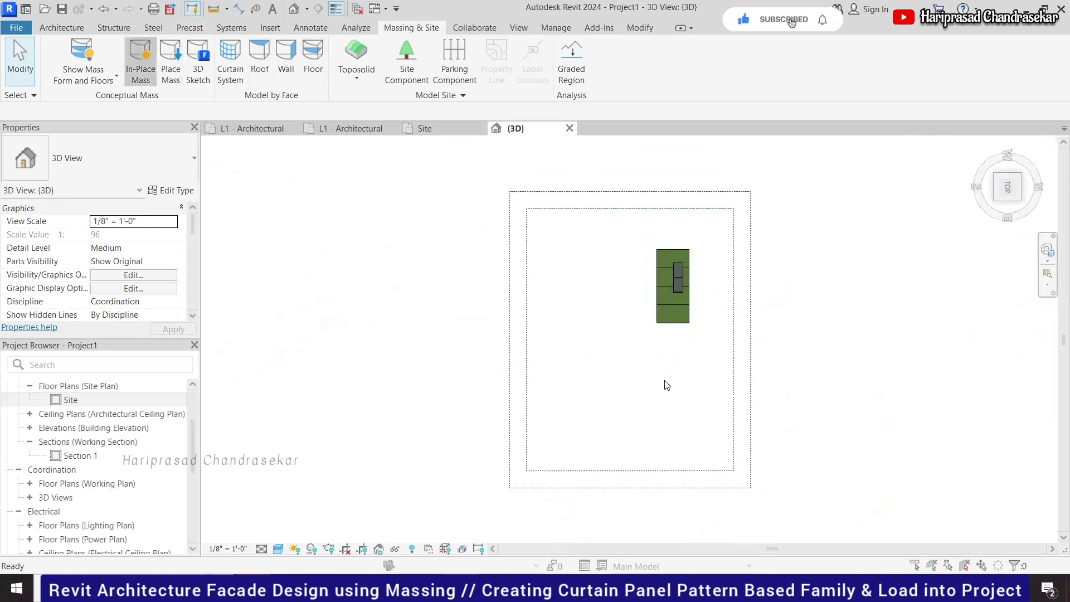
Accept the mass name, draw one 32-foot model line, and select it in 3D view
left_click(536, 319)
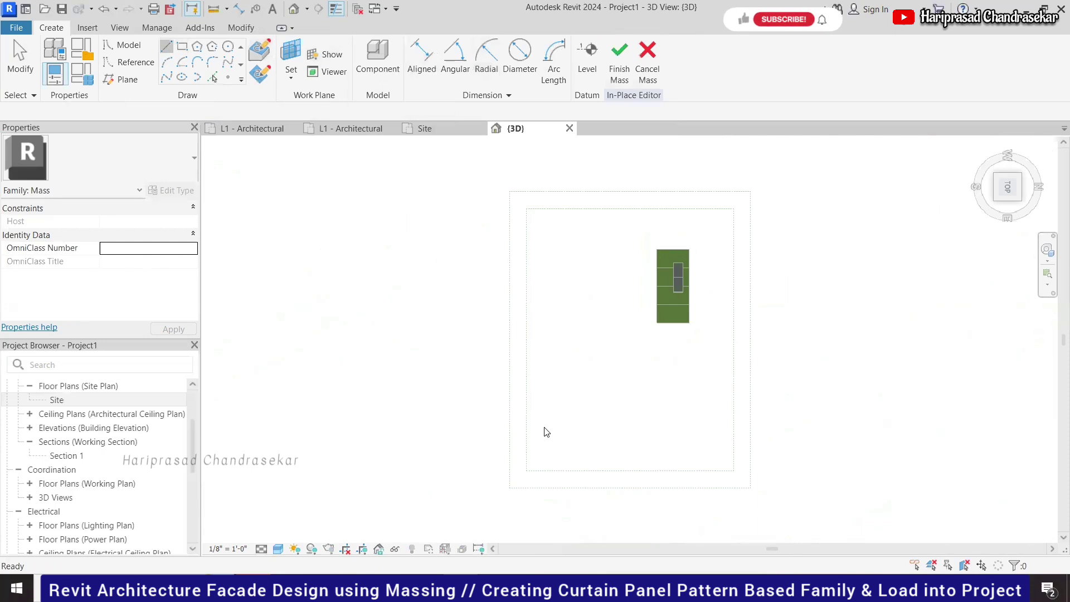
left_click(606, 418)
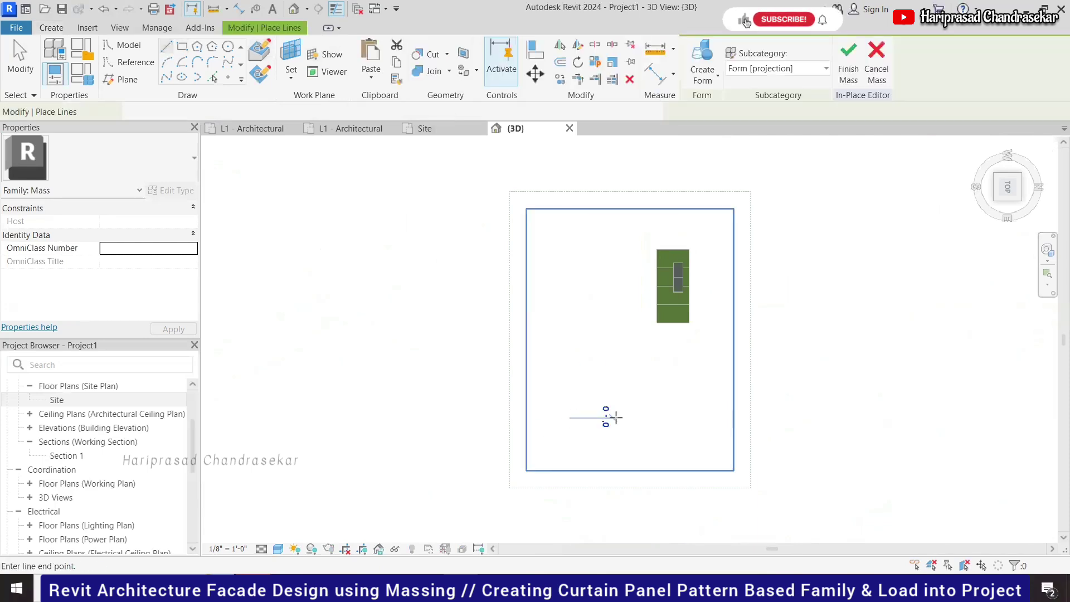
left_click(606, 417)
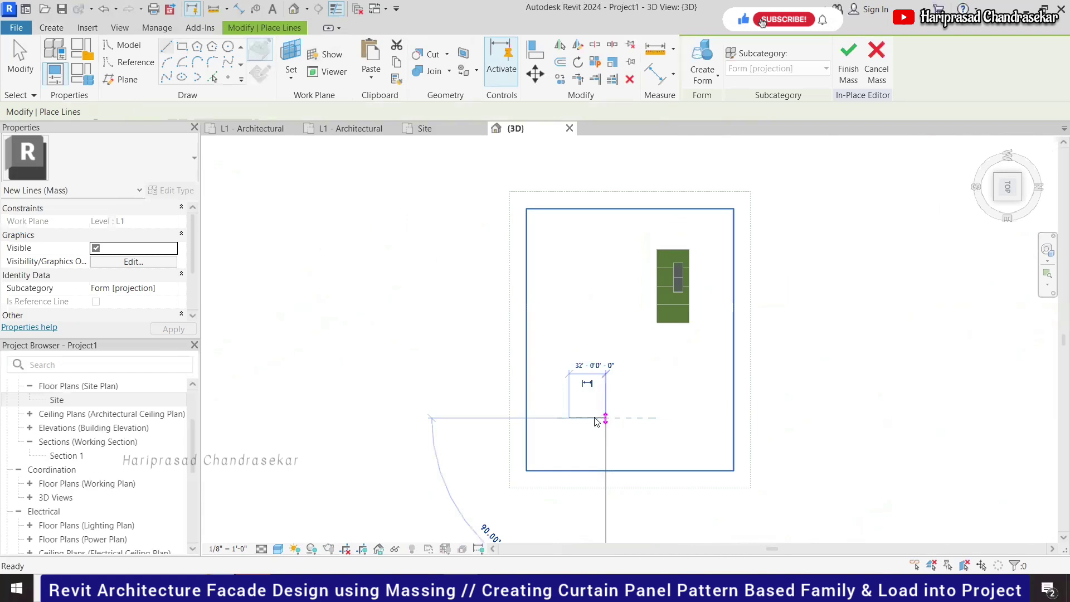
key("Escape")
key("Escape")
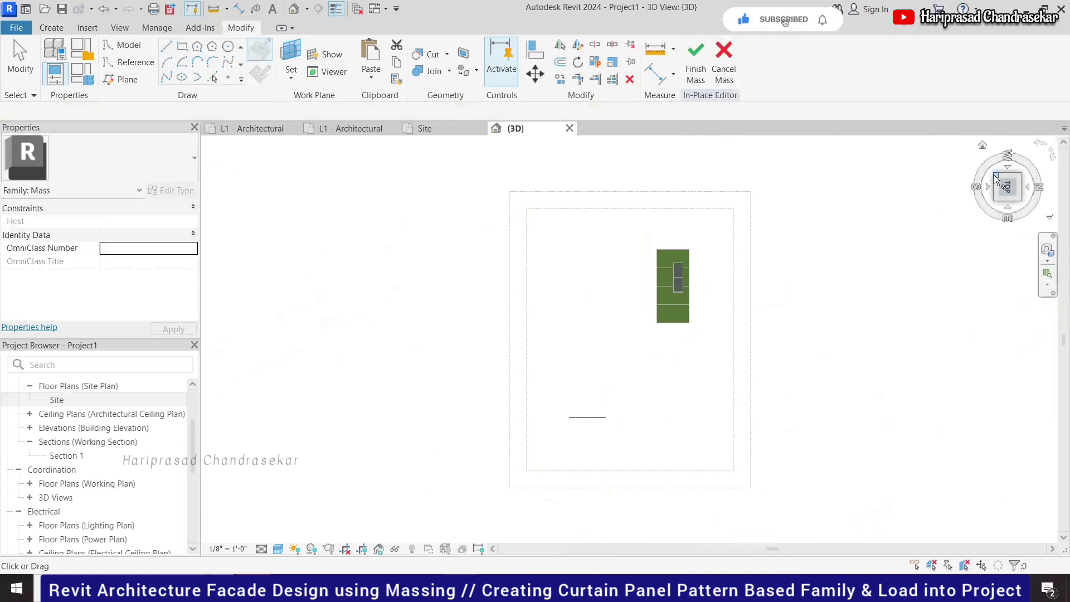
left_click(996, 187)
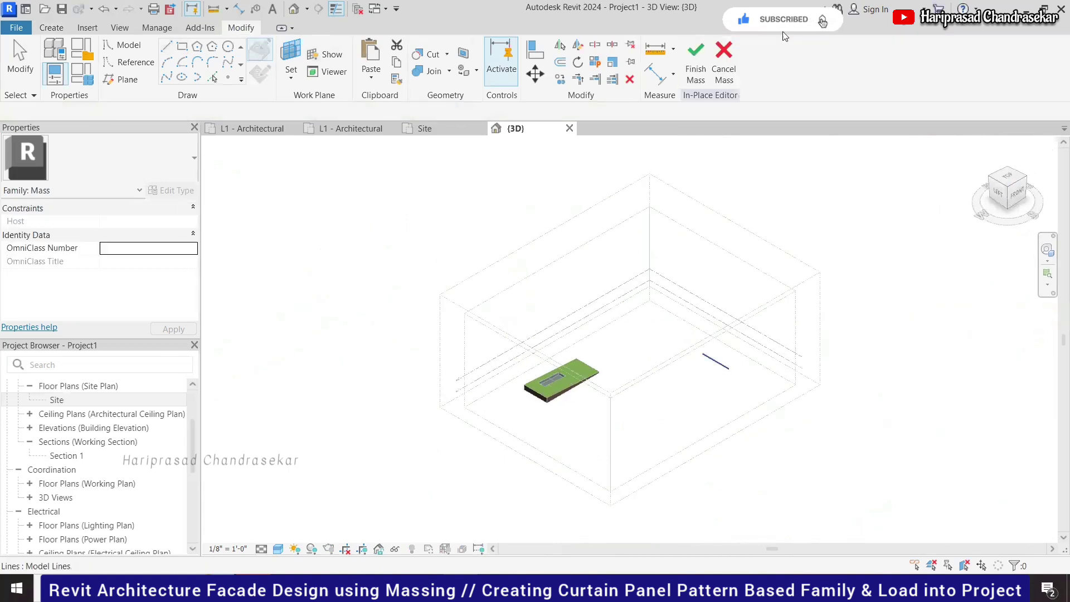
left_click(714, 361)
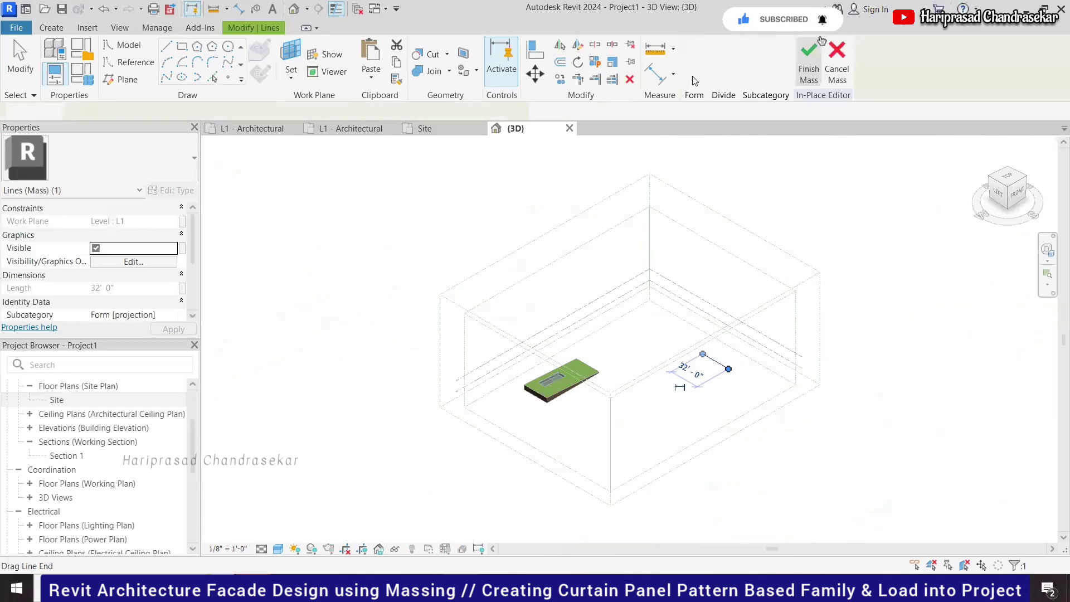
Extrude the model line into a solid surface form and set its height to 40 feet
left_click(702, 76)
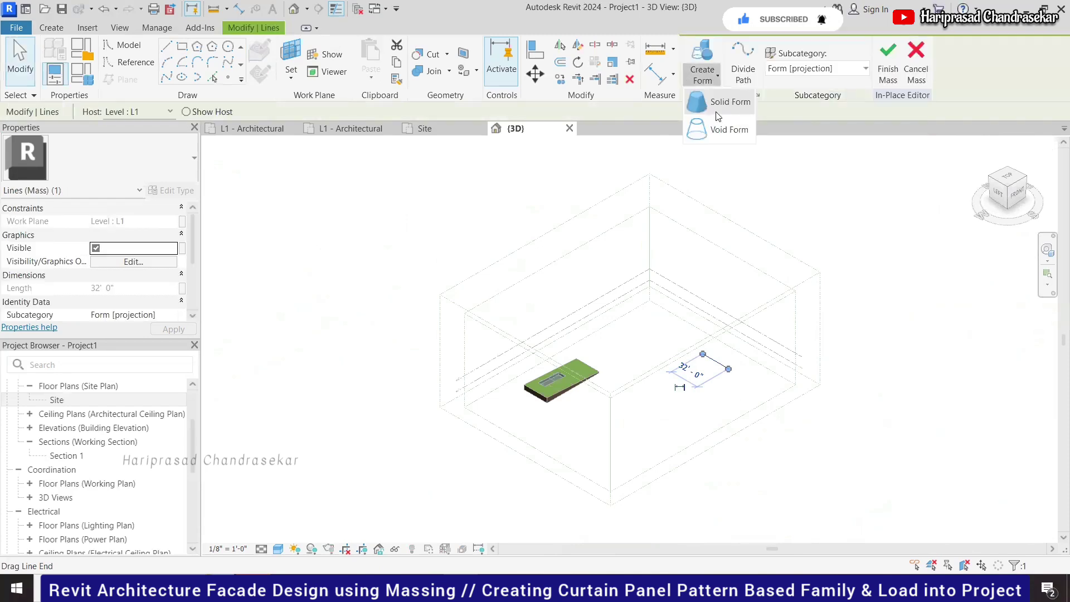
left_click(730, 102)
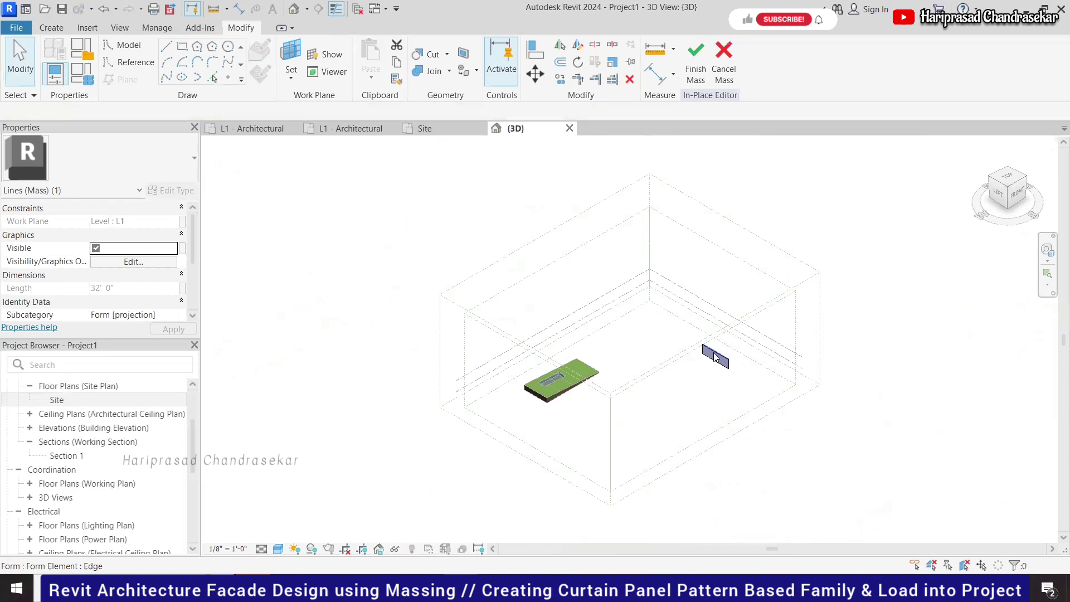
left_click(715, 358)
left_click(727, 374)
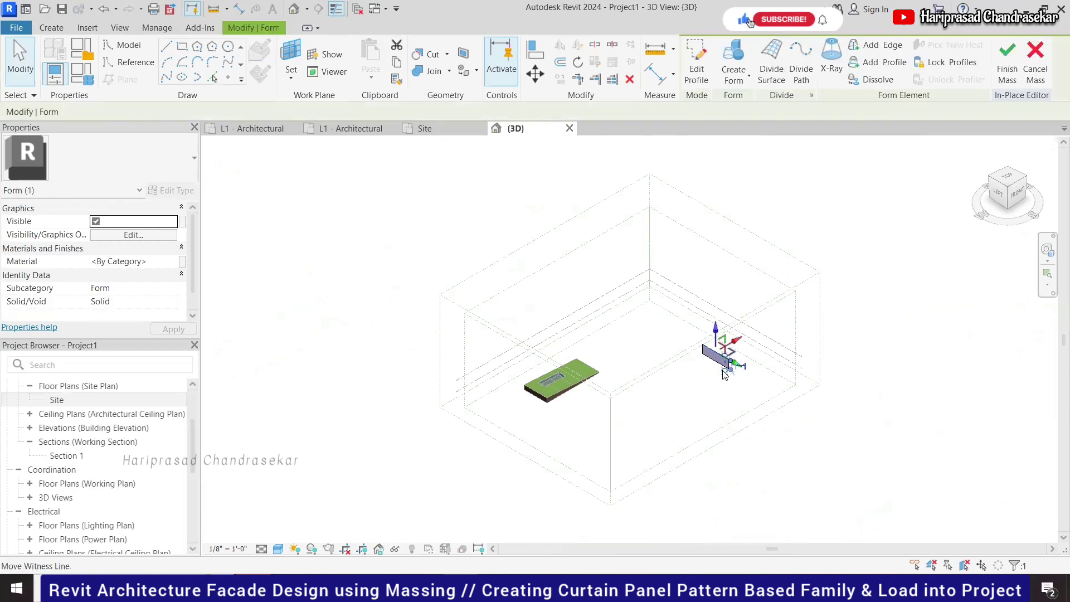
scroll(724, 374, "up", 1)
scroll(724, 374, "up", 1)
left_click(740, 359)
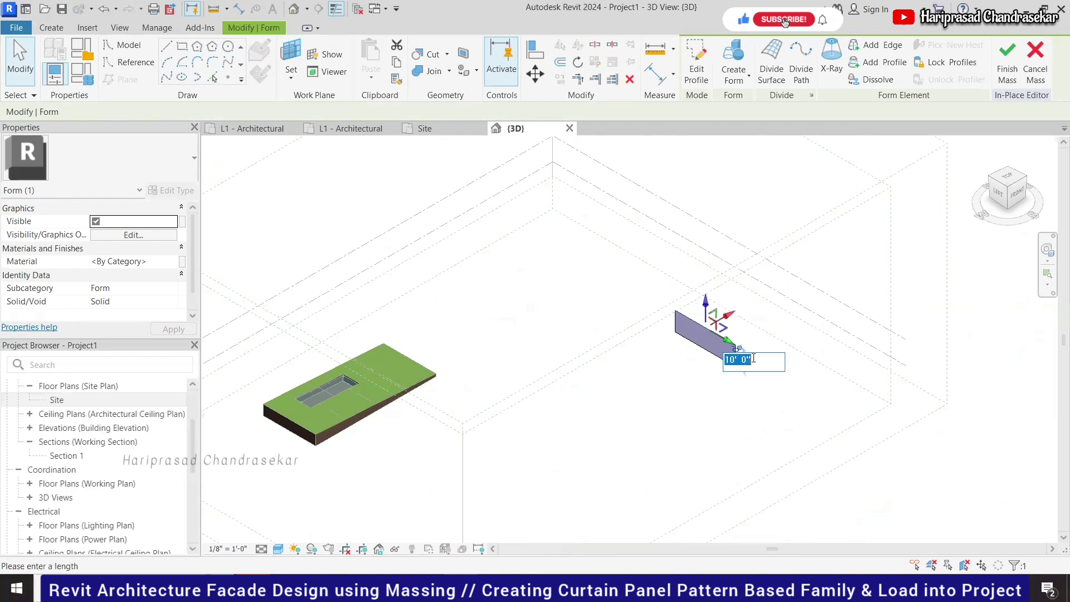
key("Return")
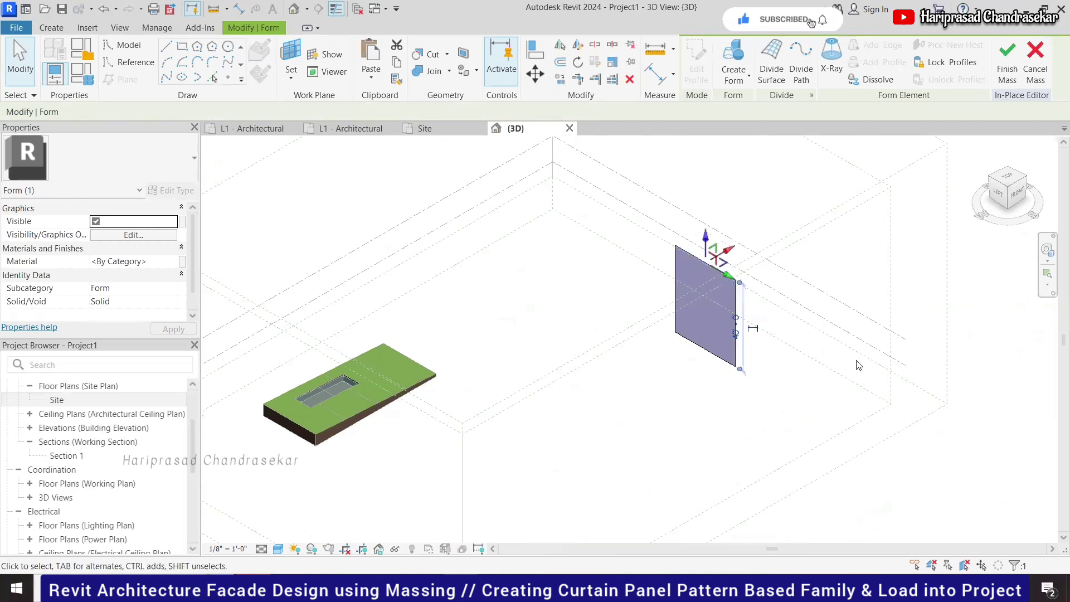
left_click(781, 409)
left_click(732, 341)
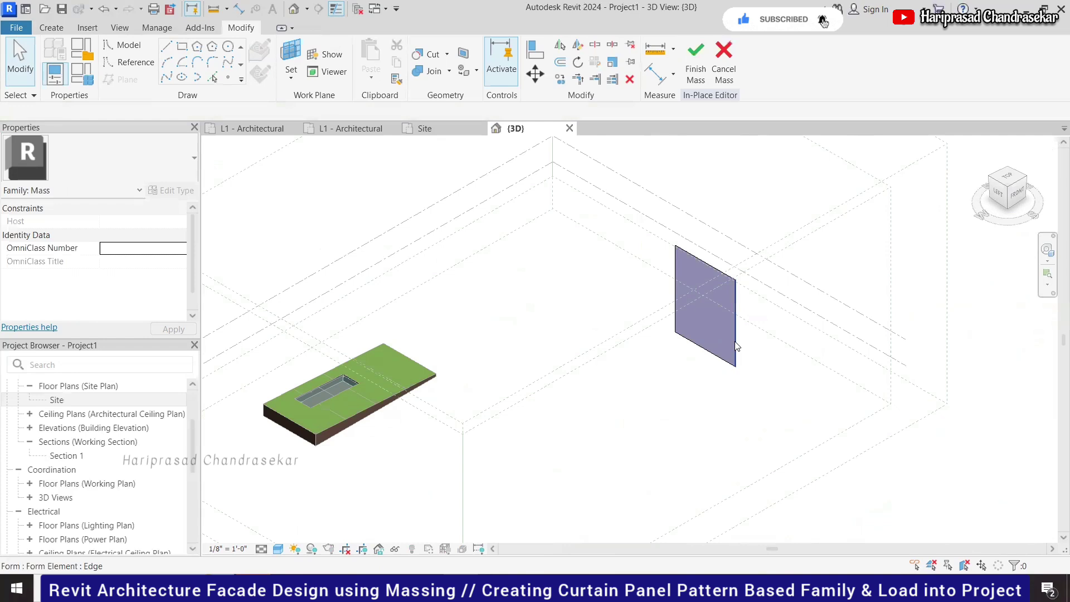
Divide the vertical form's surface and apply the Triangle (bent) pattern
left_click(736, 346)
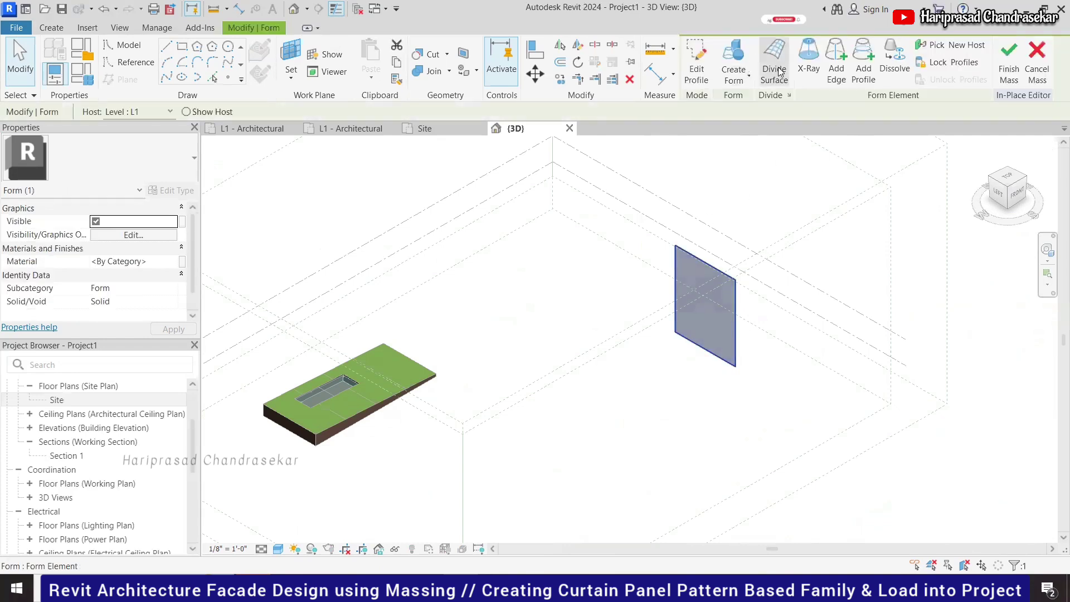
left_click(774, 71)
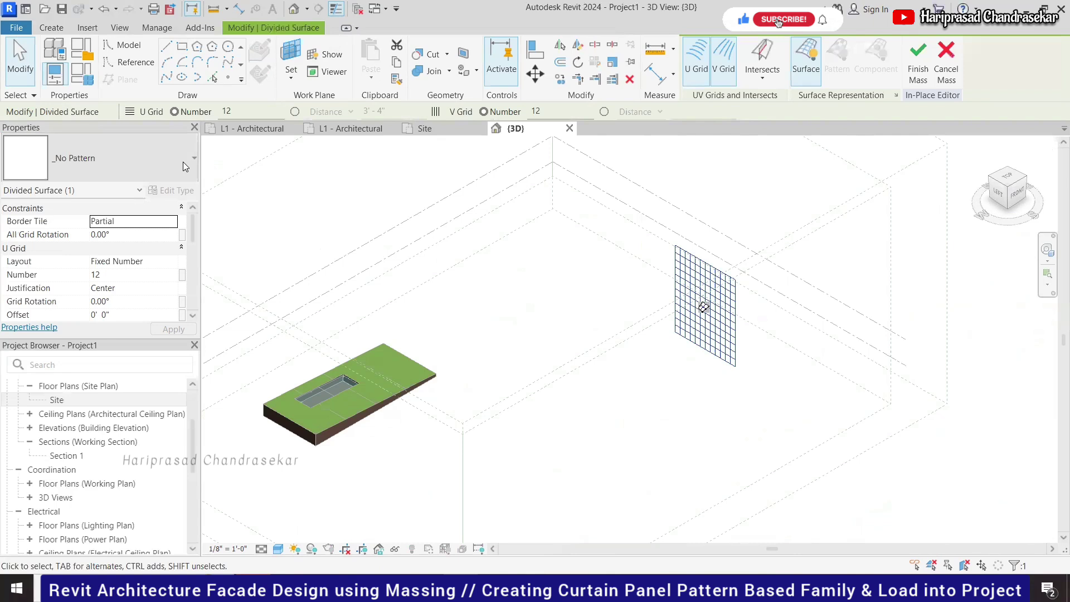
left_click(184, 161)
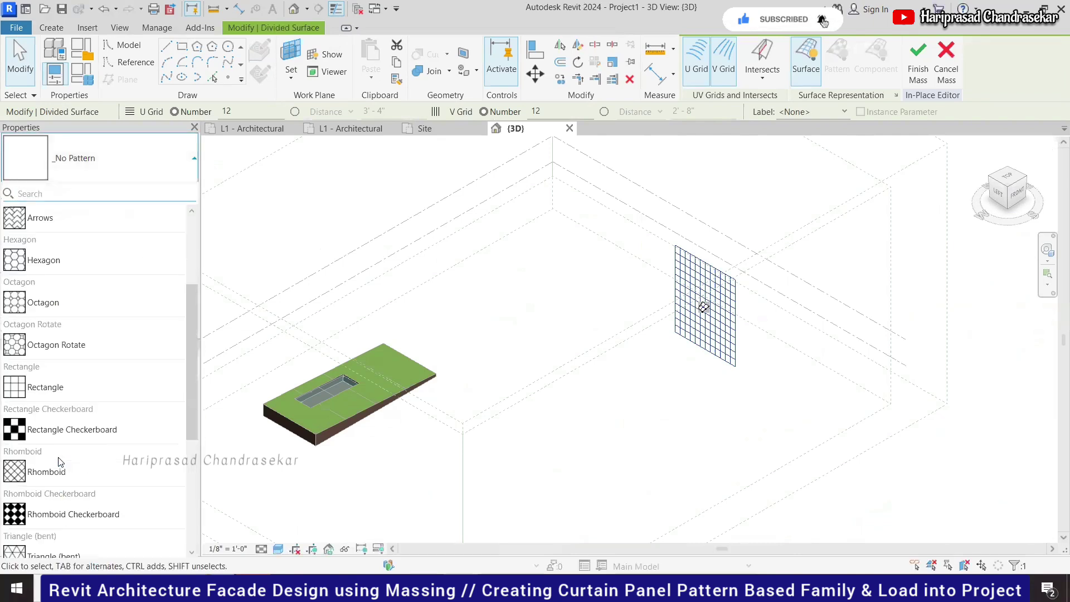
scroll(60, 459, "down", 3)
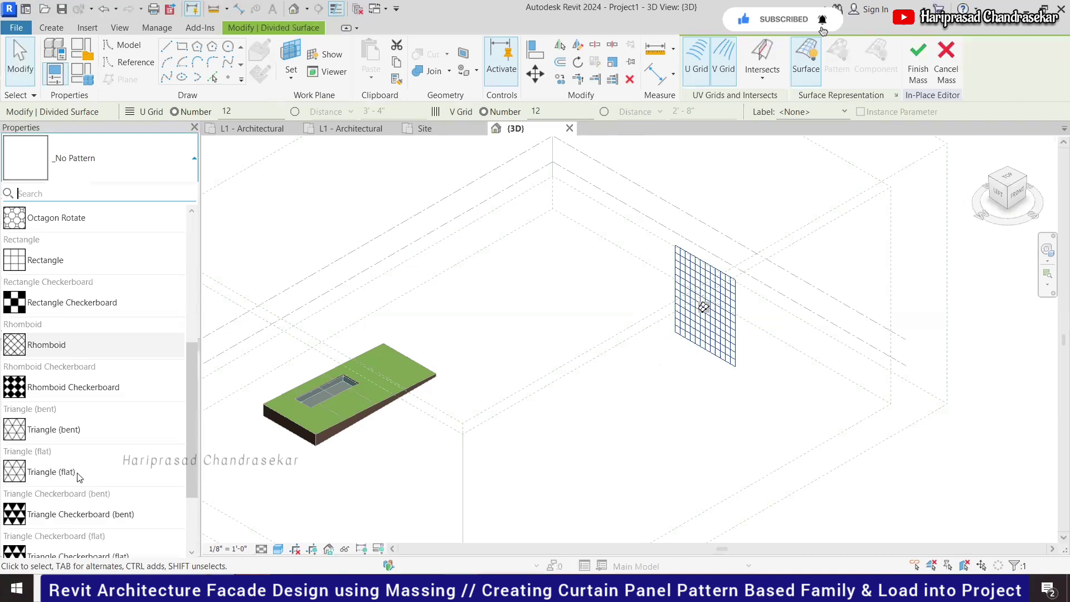
left_click(54, 430)
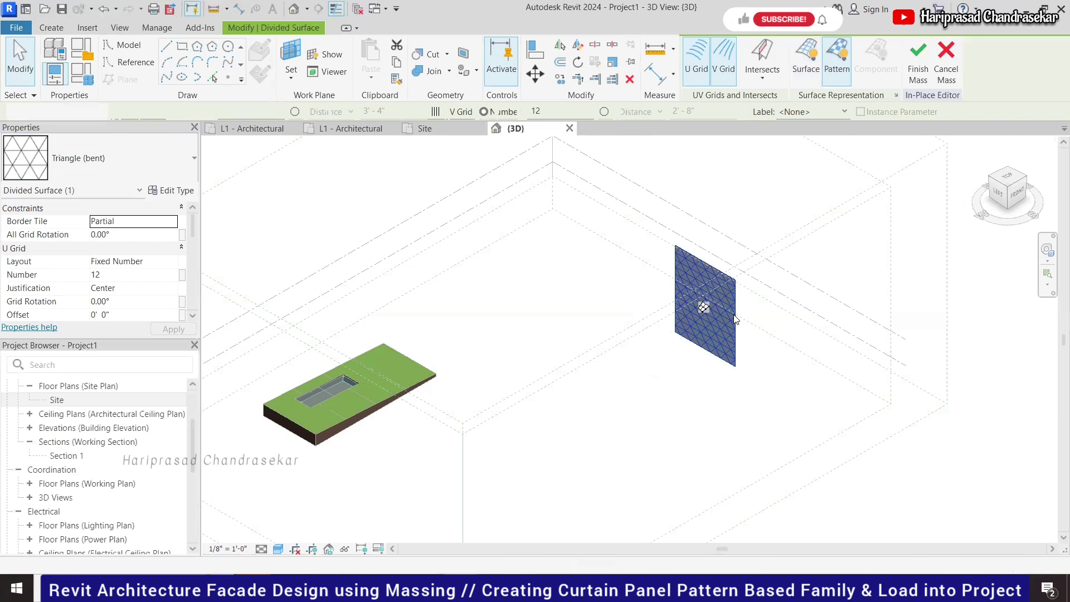
key("Escape")
scroll(705, 291, "up", 3)
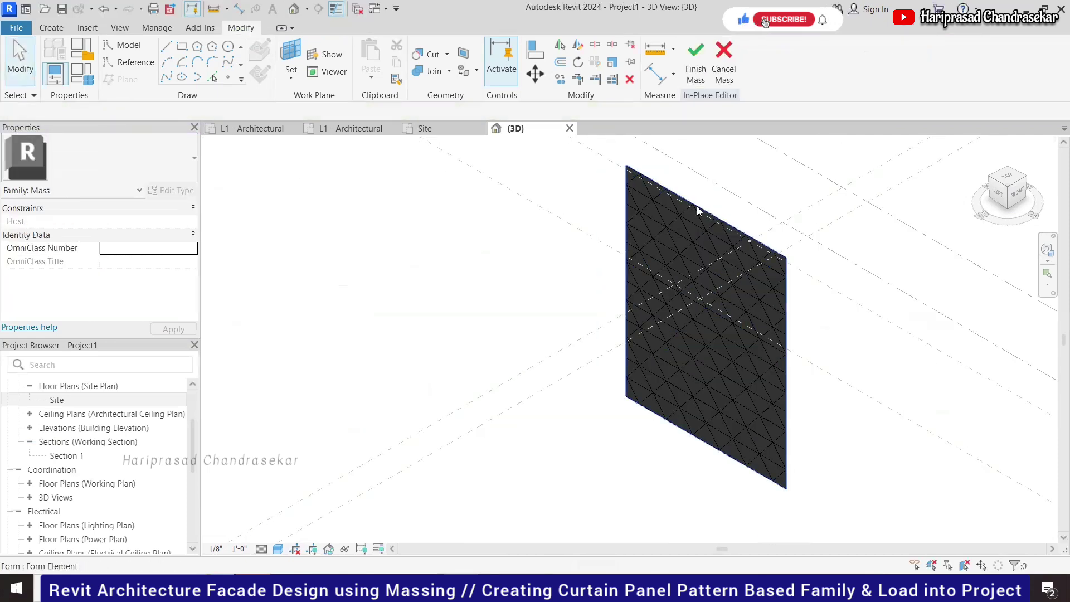
key("Tab")
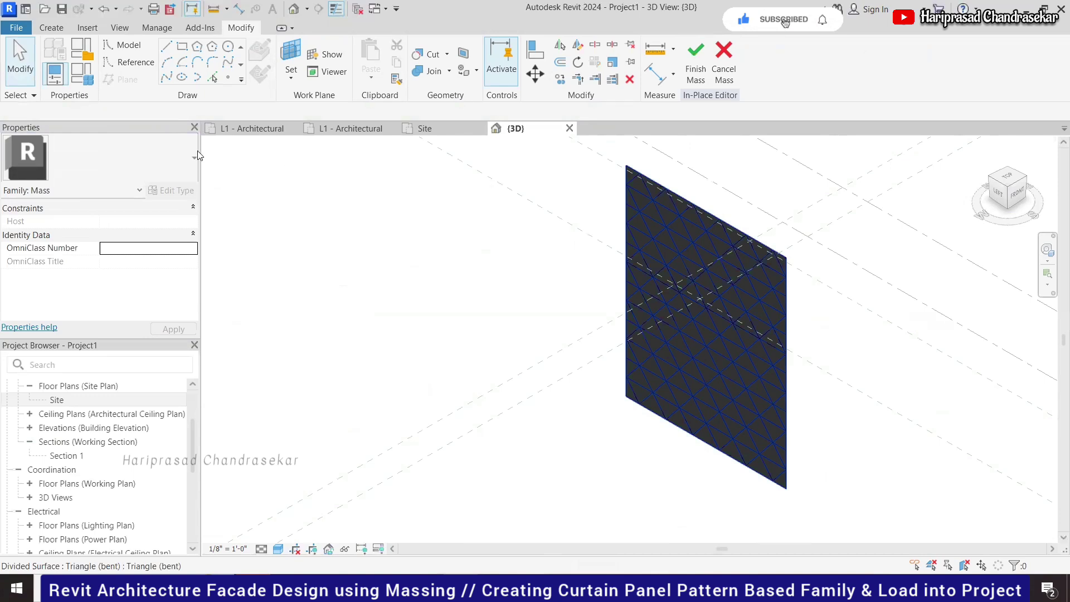
Change the divided surface's pattern to 1/3 Step, then reselect the surface
left_click(700, 330)
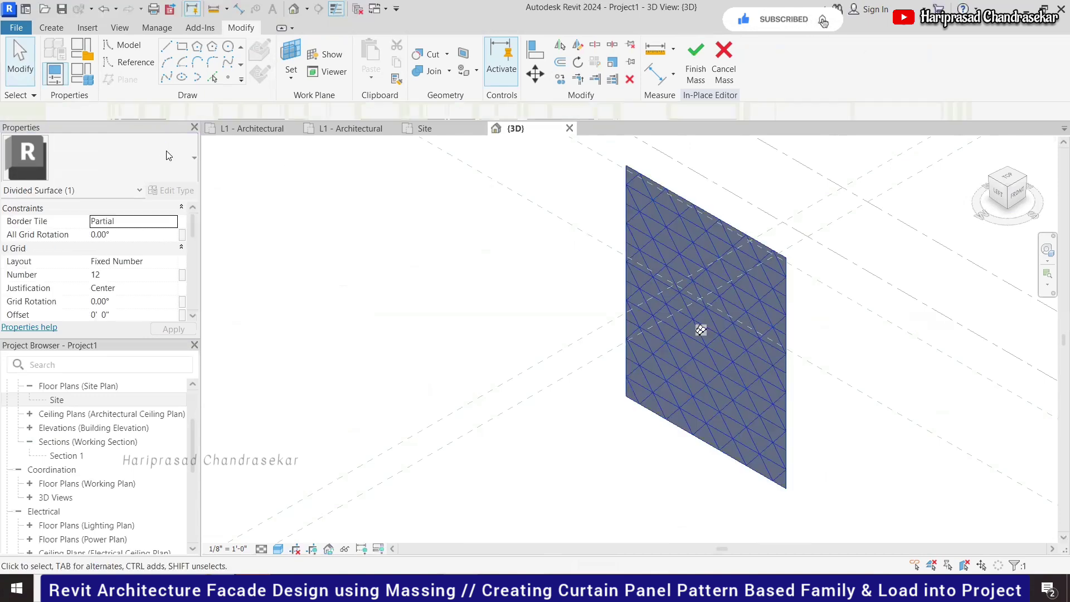
left_click(168, 154)
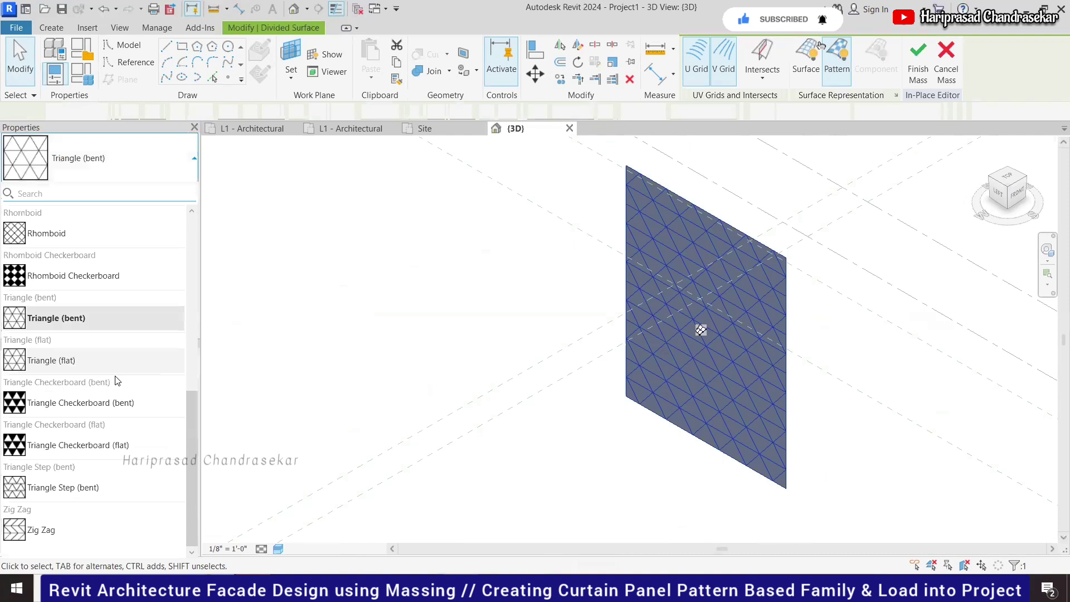
scroll(130, 371, "up", 5)
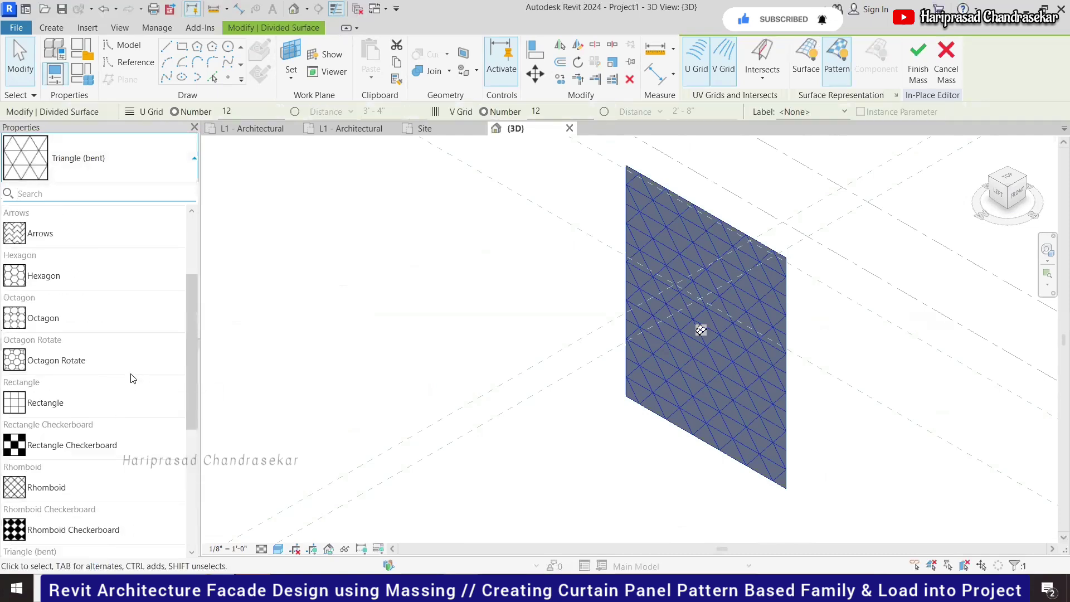
scroll(133, 334, "up", 3)
left_click(140, 281)
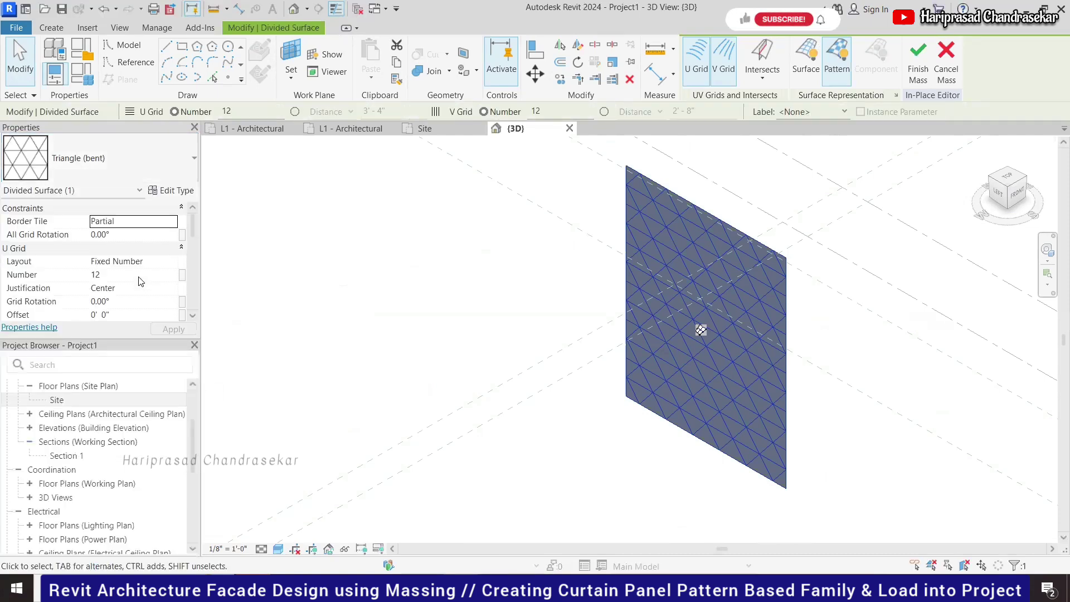
left_click(559, 291)
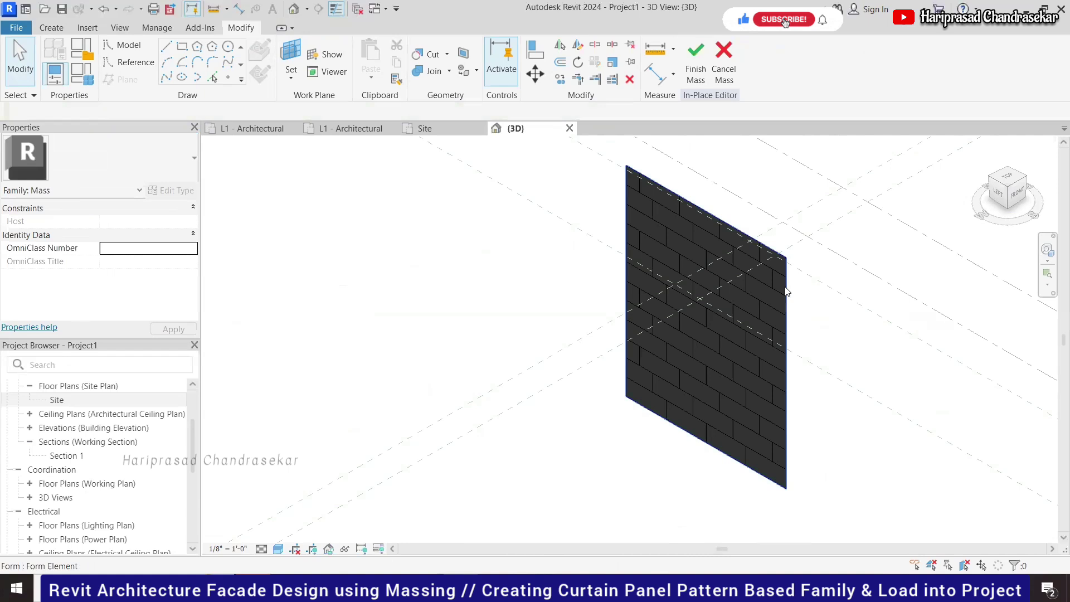
left_click(700, 329)
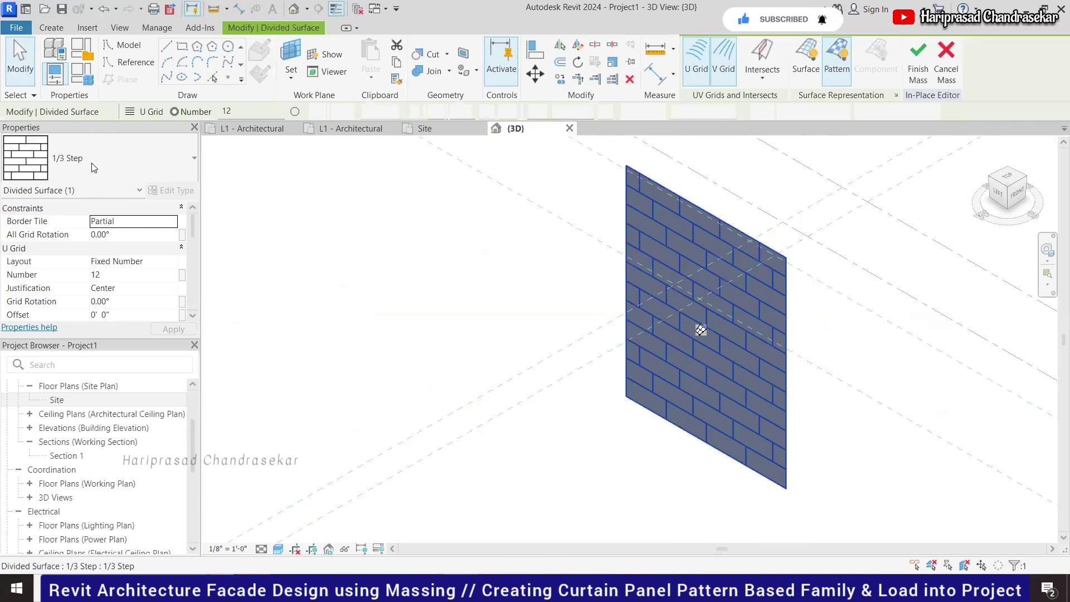
left_click(144, 161)
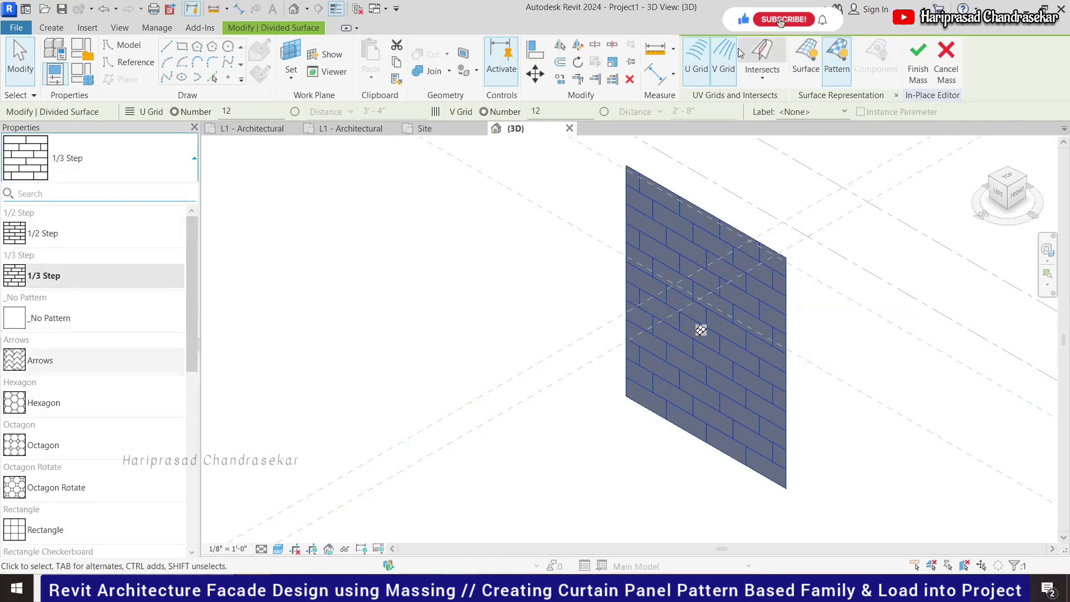
Switch off the V Grid and U Grid divisions on the divided surface, then deselect it
left_click(725, 71)
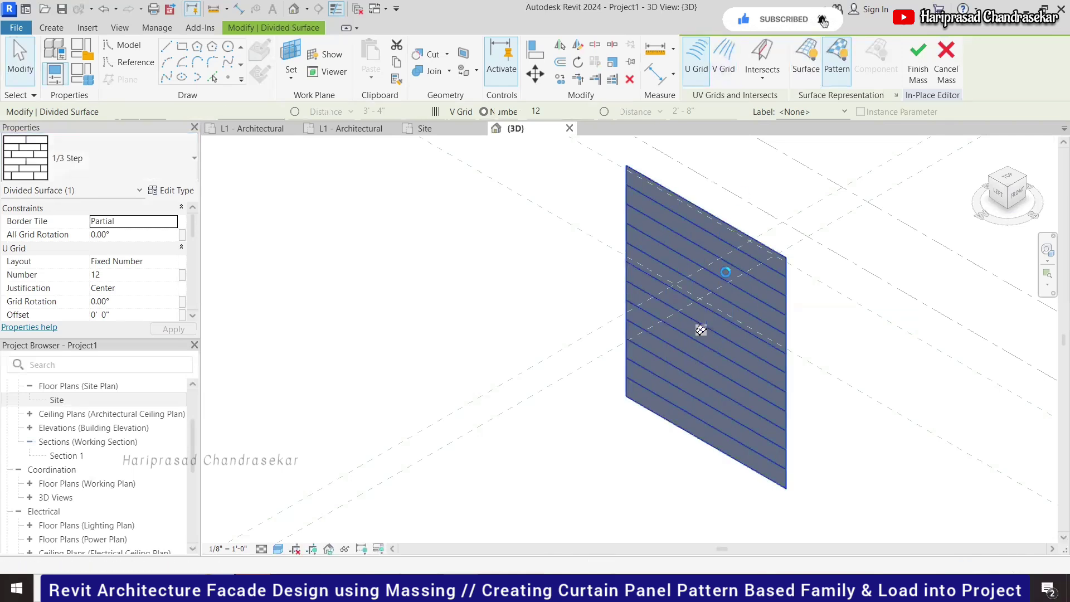
left_click(724, 69)
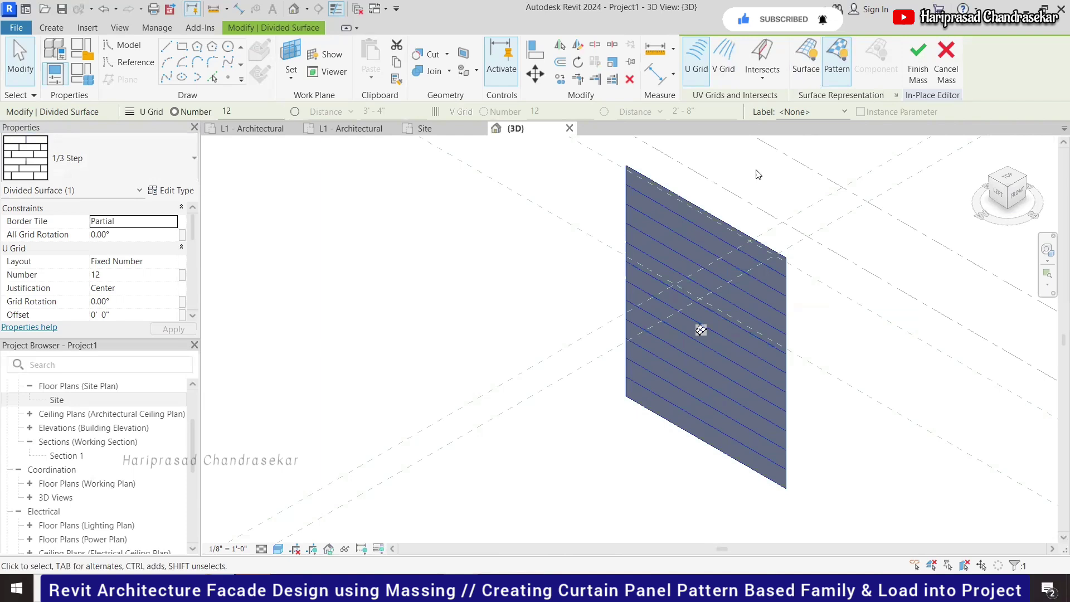
left_click(721, 56)
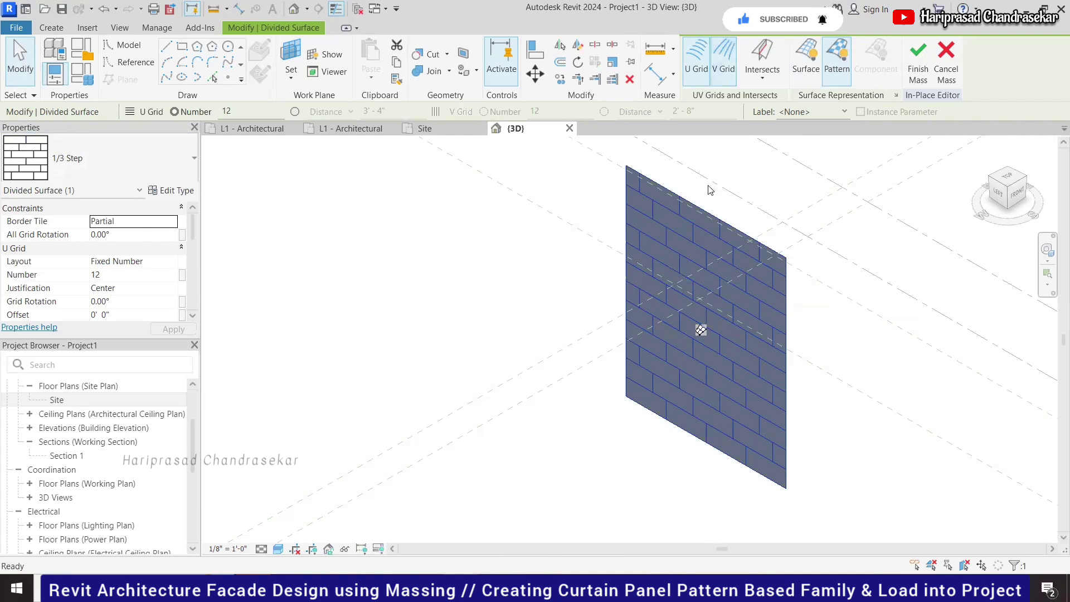
left_click(697, 60)
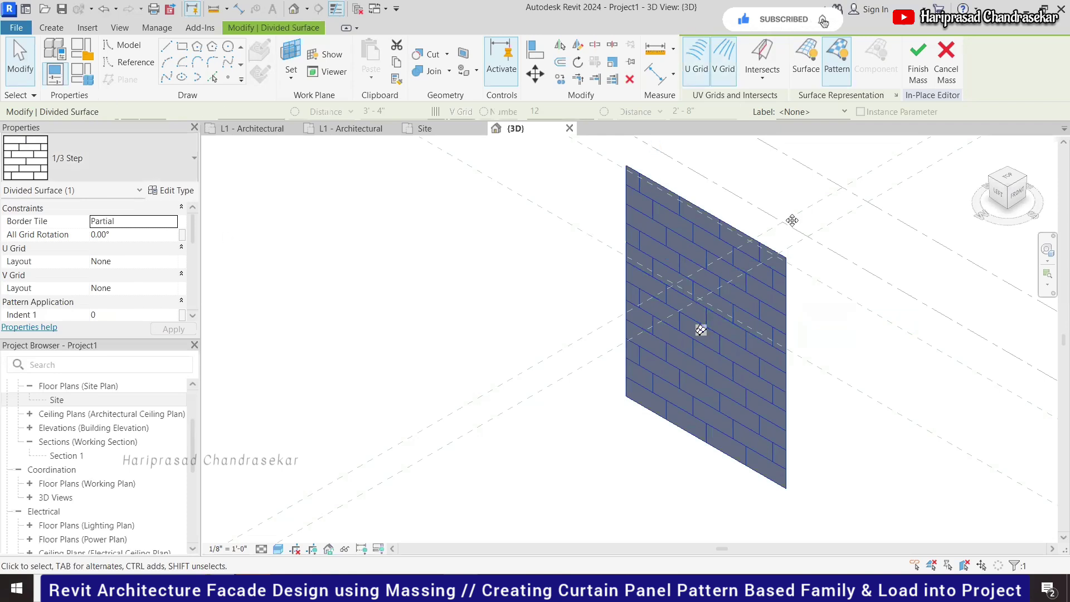
left_click(844, 369)
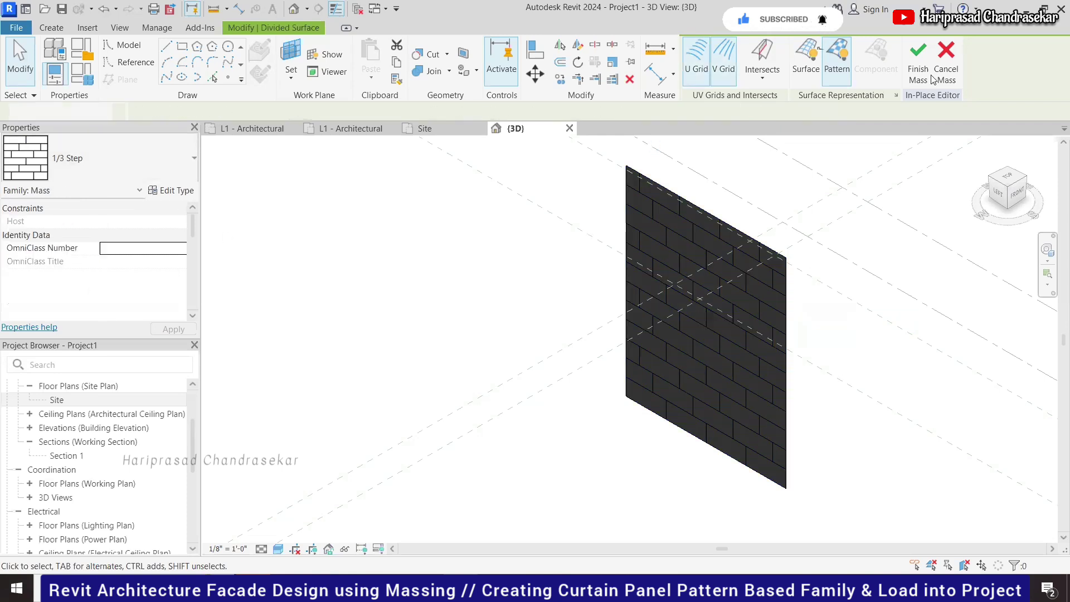
Finish the in-place mass and dismiss the mesh geometry warning
left_click(918, 61)
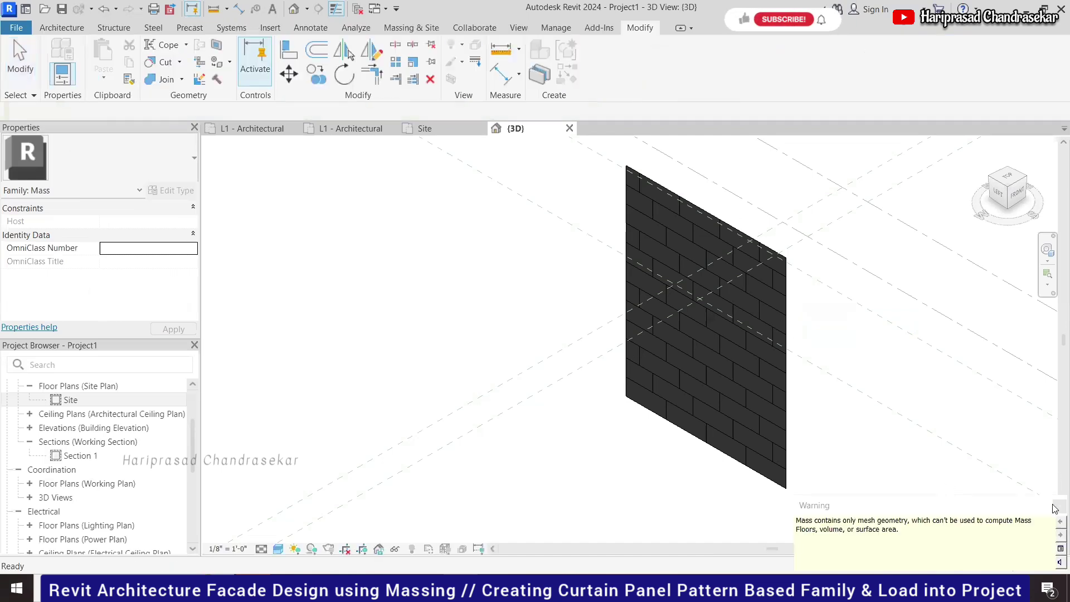
left_click(898, 451)
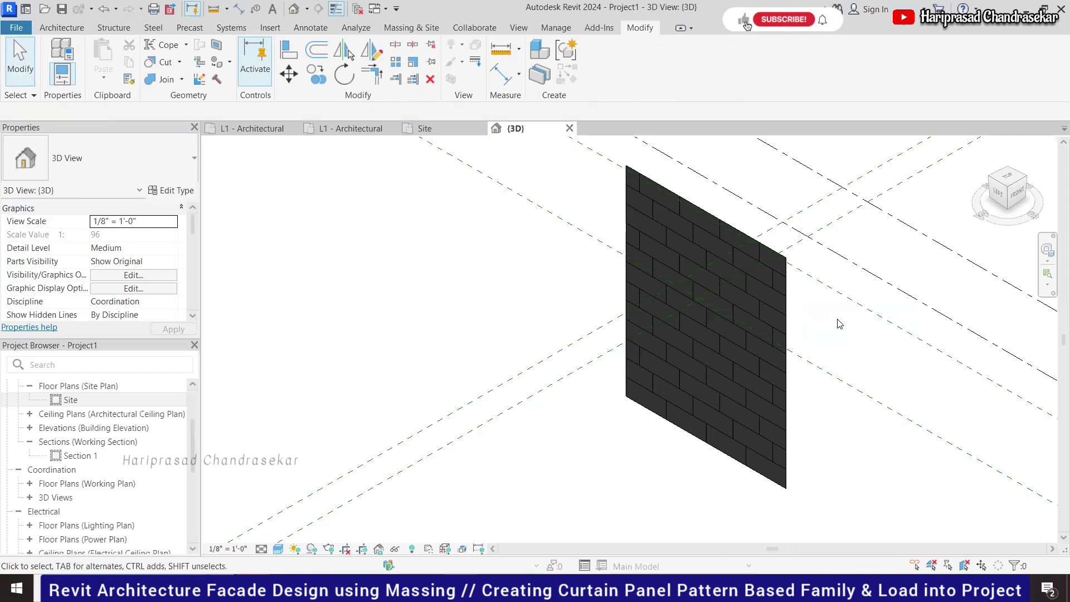
scroll(817, 308, "down", 1)
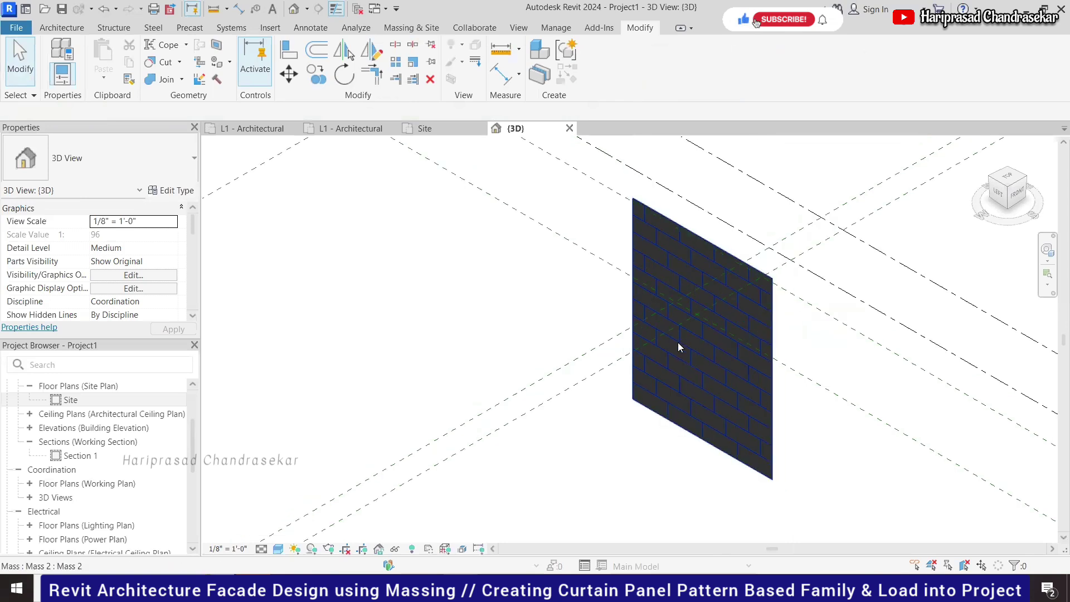
scroll(678, 342, "up", 2)
scroll(766, 312, "down", 2)
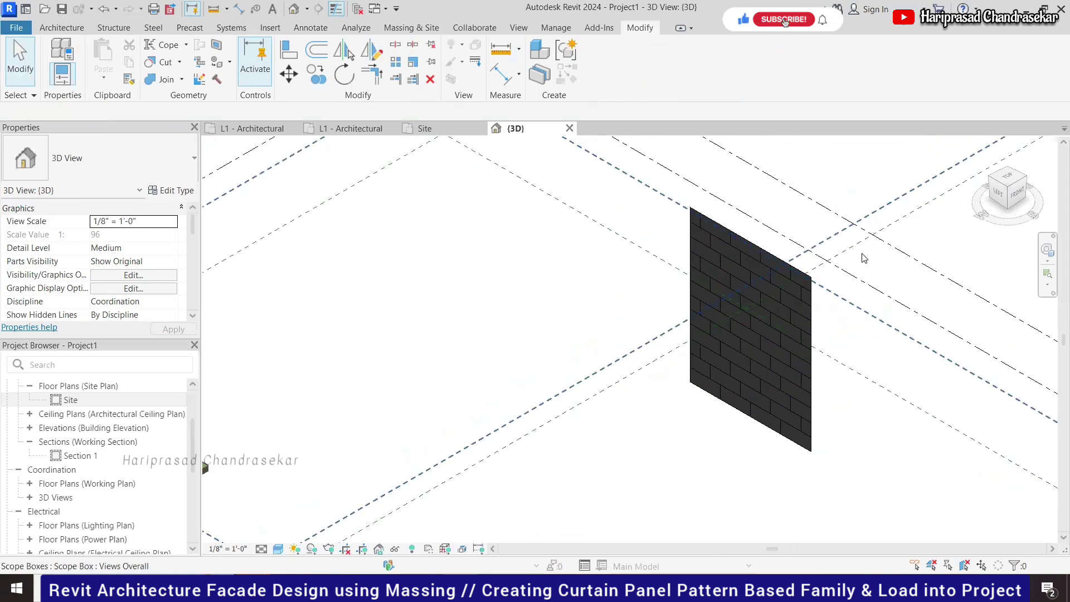
scroll(768, 304, "down", 3)
scroll(769, 304, "up", 1)
scroll(792, 251, "up", 1)
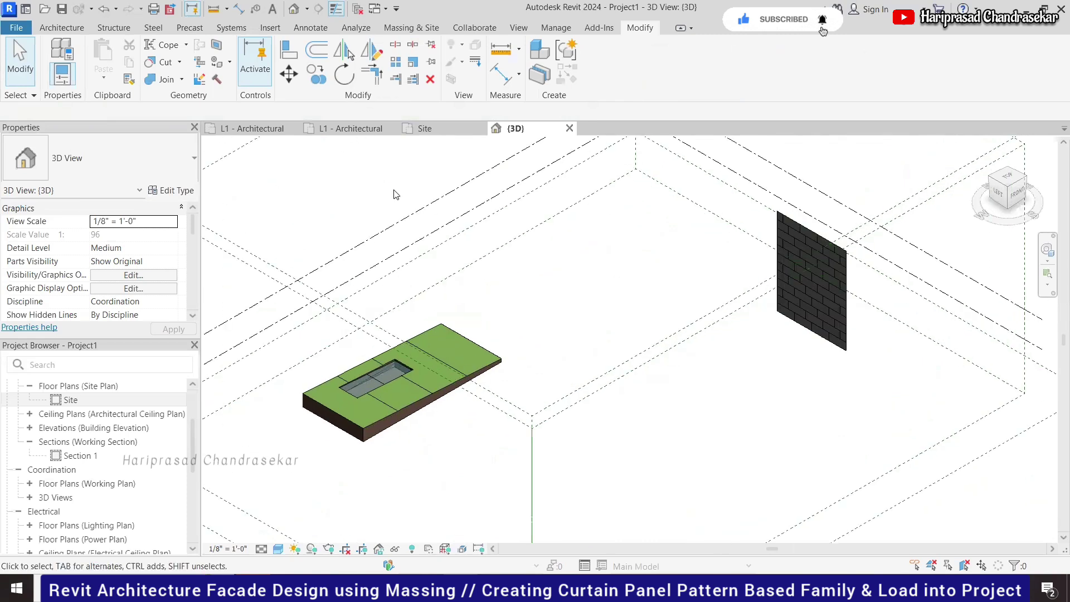
Start a new family and browse to the English-Imperial template folder
left_click(16, 27)
mouse_move(46, 83)
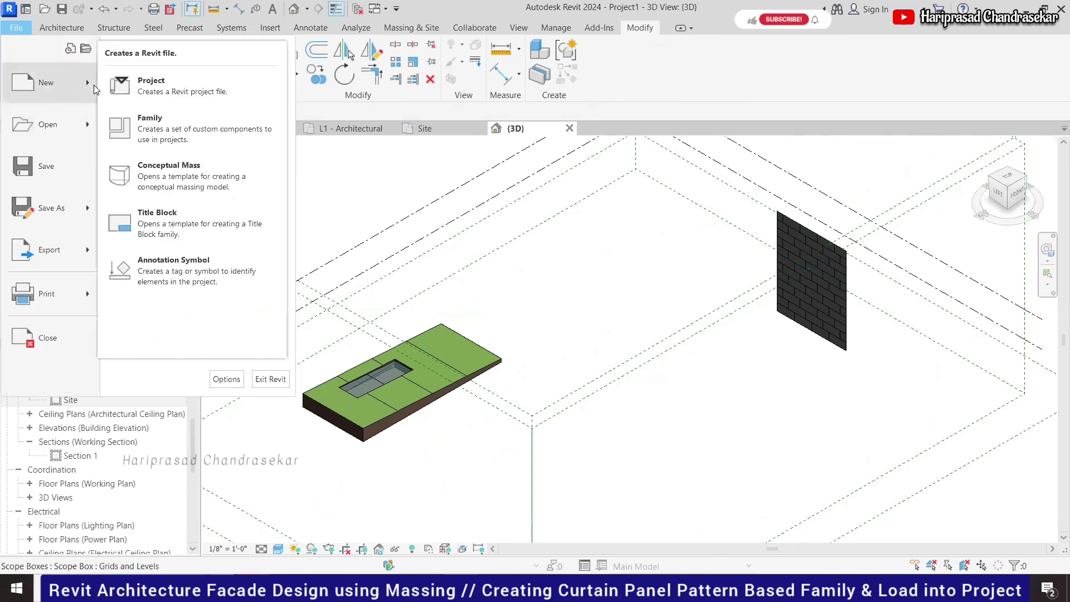
left_click(151, 125)
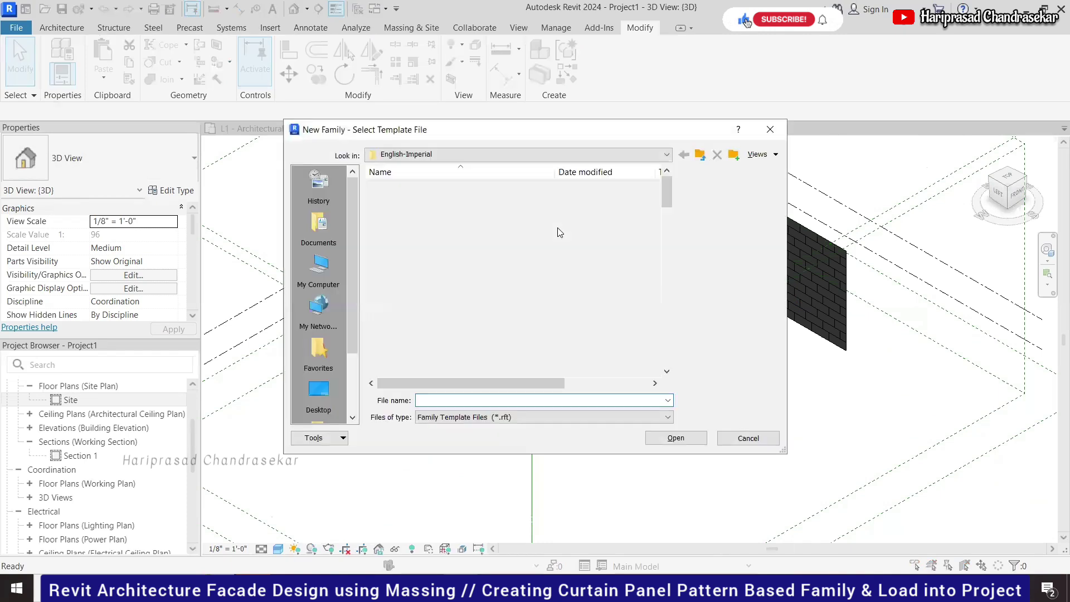
left_click(684, 156)
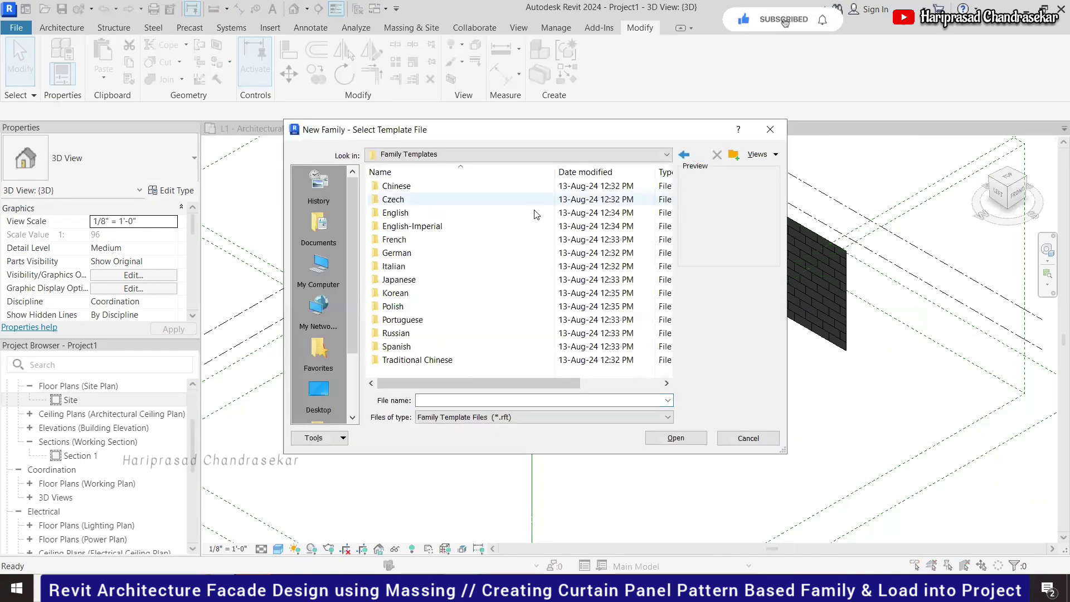
left_click(445, 228)
double_click(444, 228)
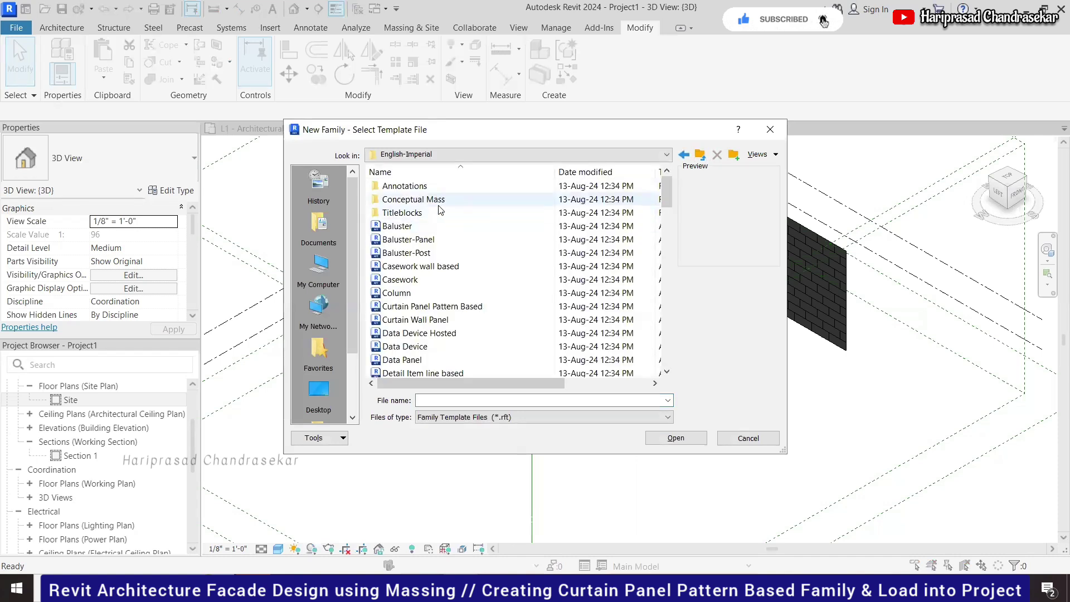
scroll(443, 251, "down", 3)
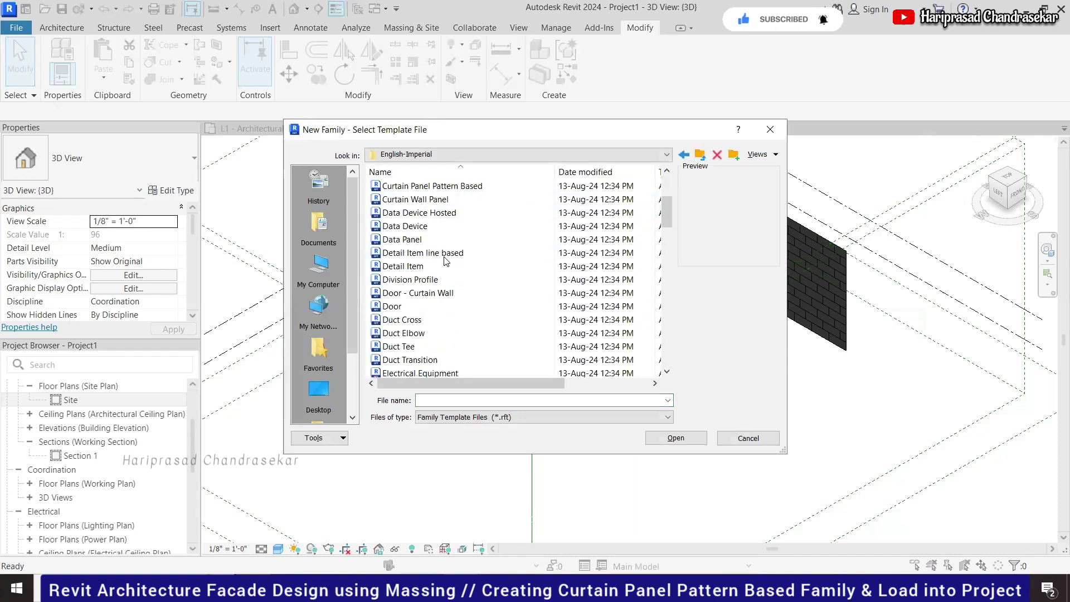
scroll(445, 259, "down", 3)
scroll(446, 263, "down", 3)
scroll(445, 263, "down", 3)
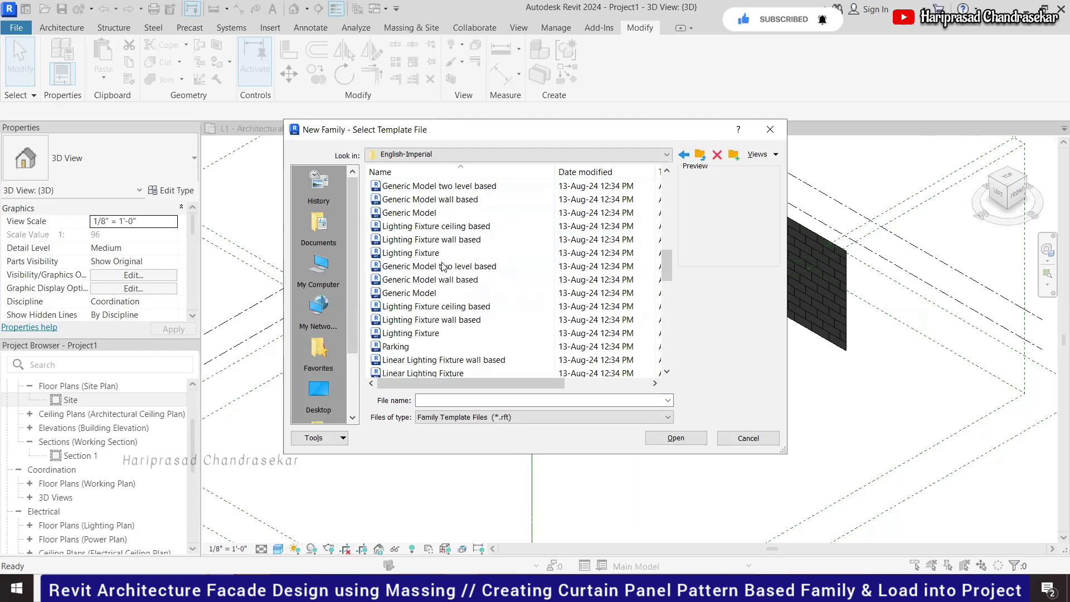
scroll(420, 257, "up", 2)
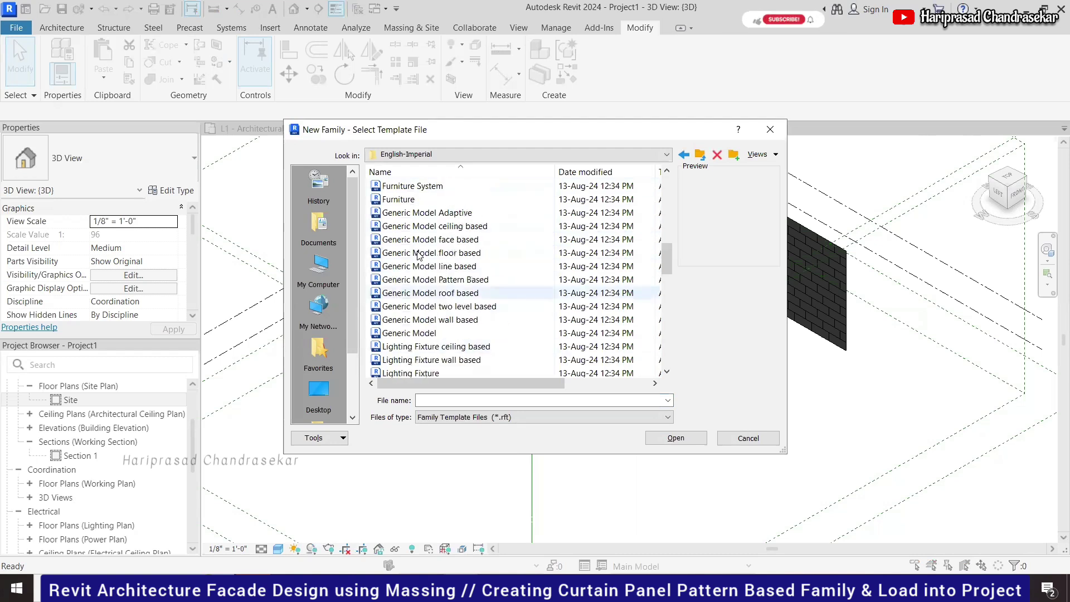
Preview several templates, then open Curtain Panel Pattern Based.rft as a new family
left_click(464, 213)
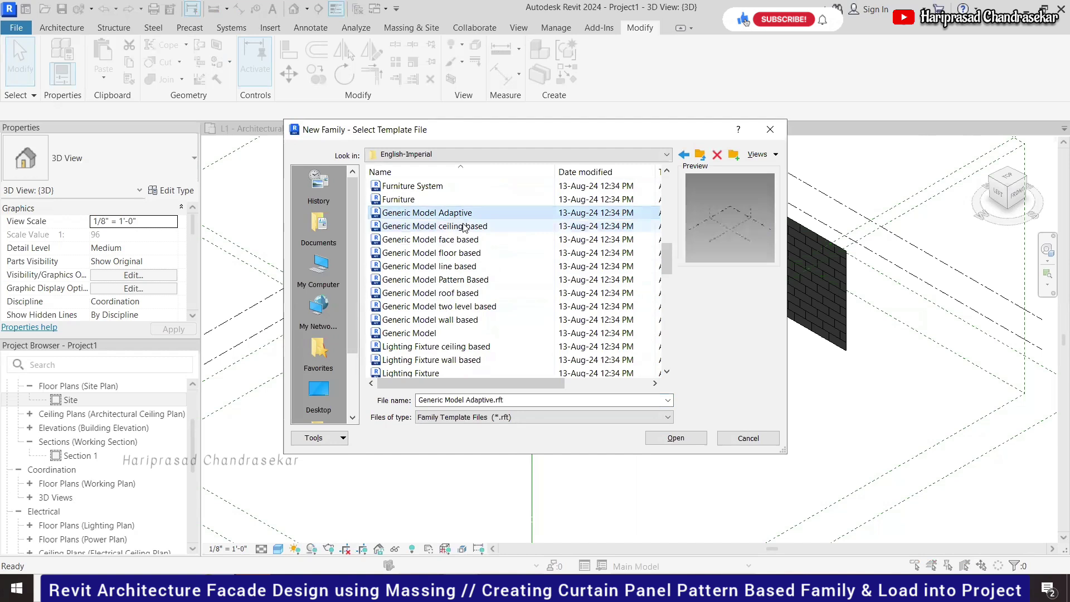
left_click(459, 227)
left_click(451, 240)
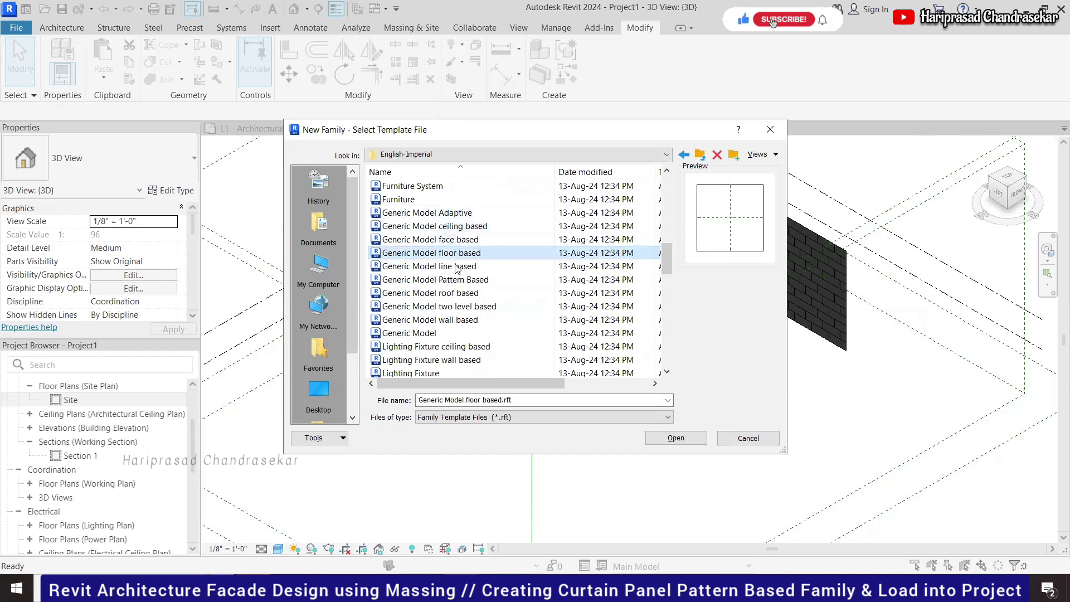
left_click(461, 267)
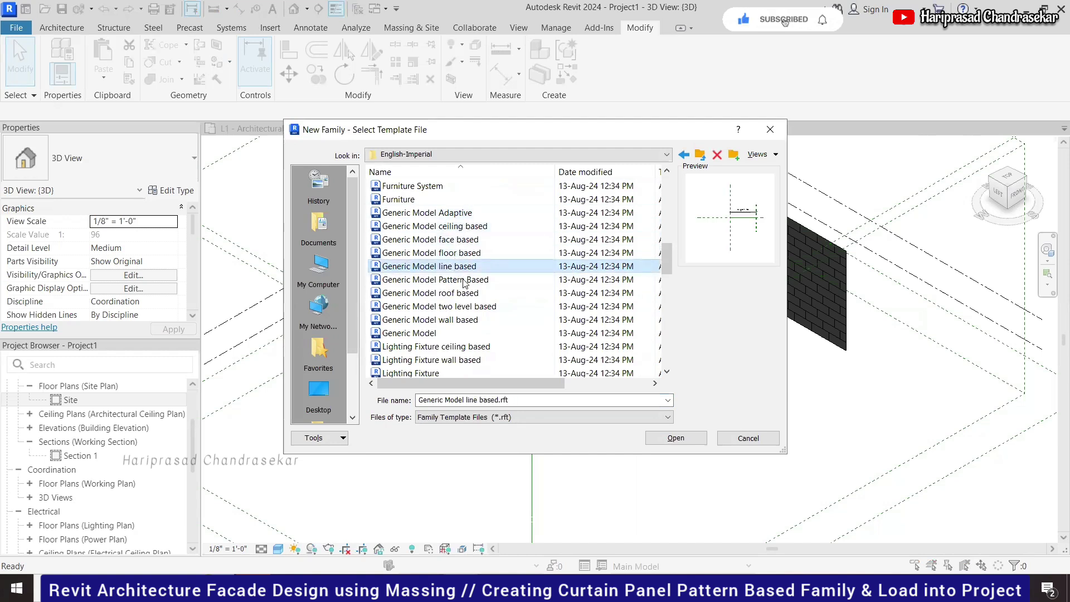
left_click(457, 320)
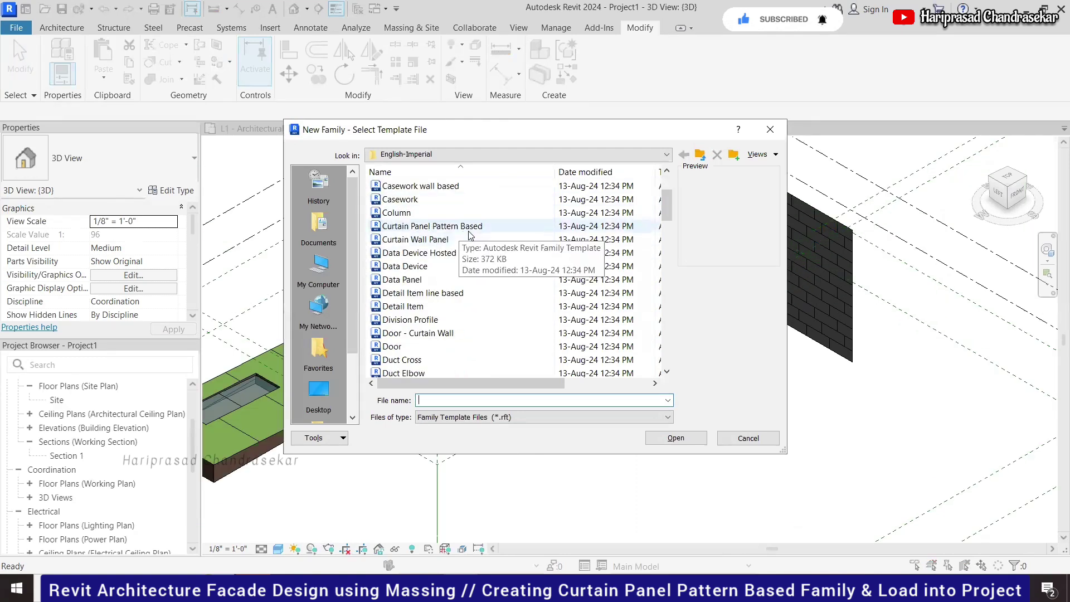
left_click(470, 227)
left_click(439, 240)
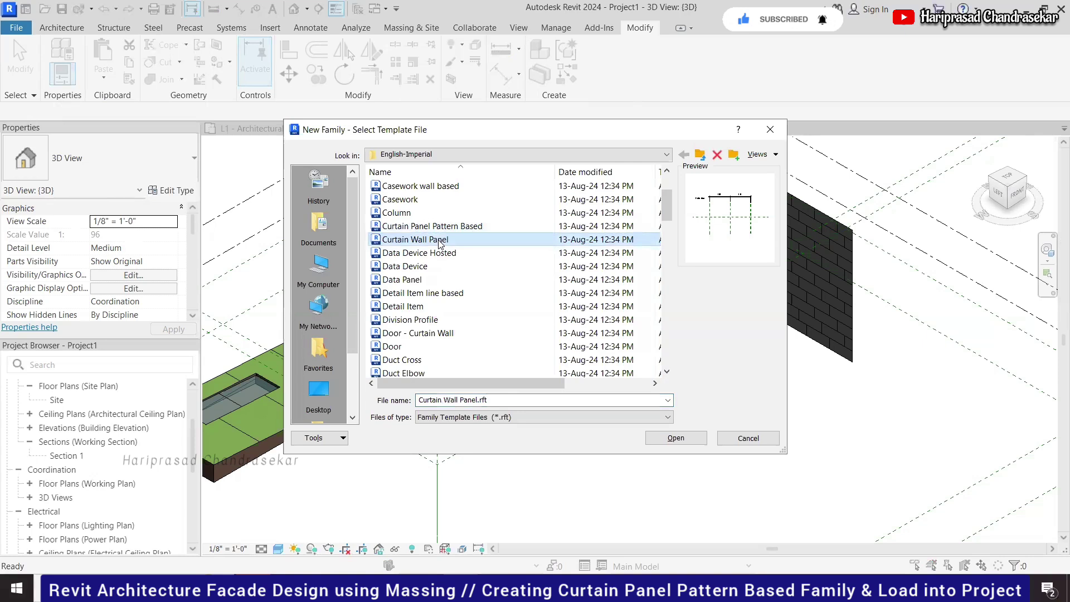
left_click(448, 228)
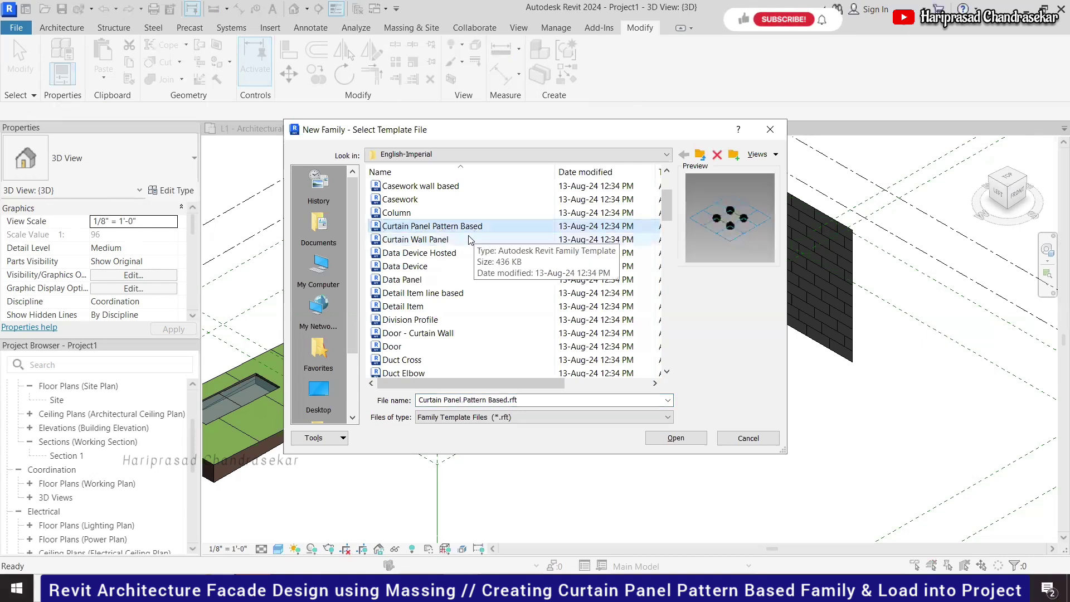
left_click(675, 438)
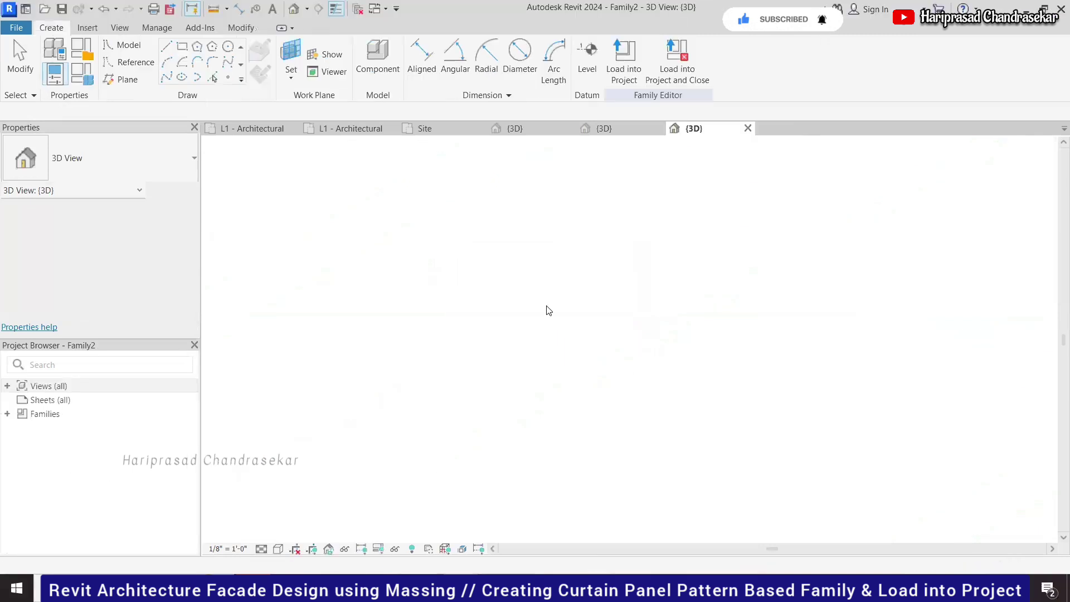
Select the tile pattern grid and try drawing model lines from the bottom node
key("Tab")
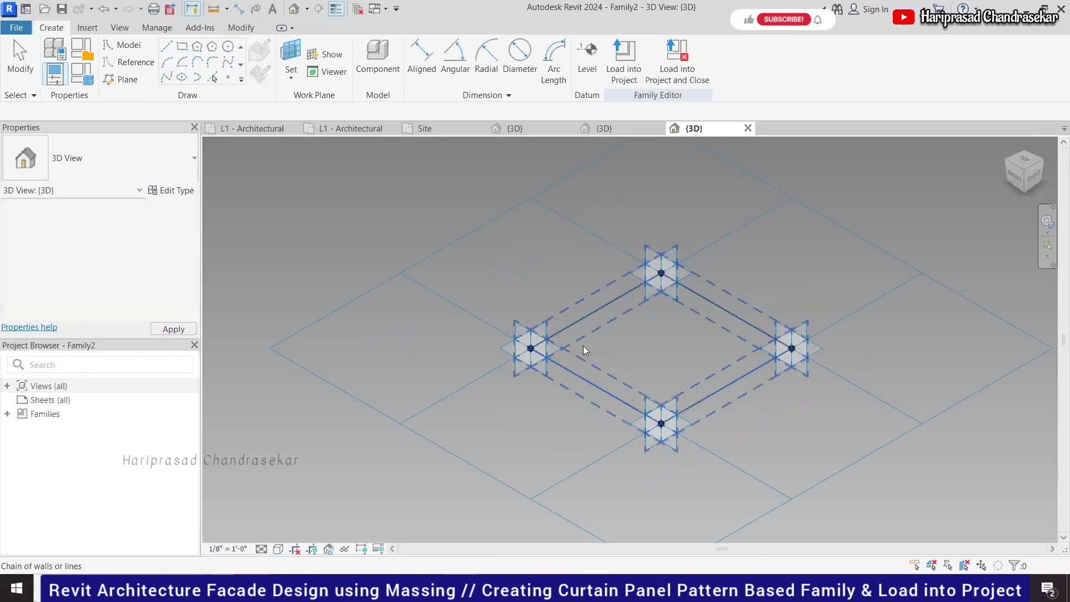
scroll(616, 278, "up", 2)
left_click(702, 314)
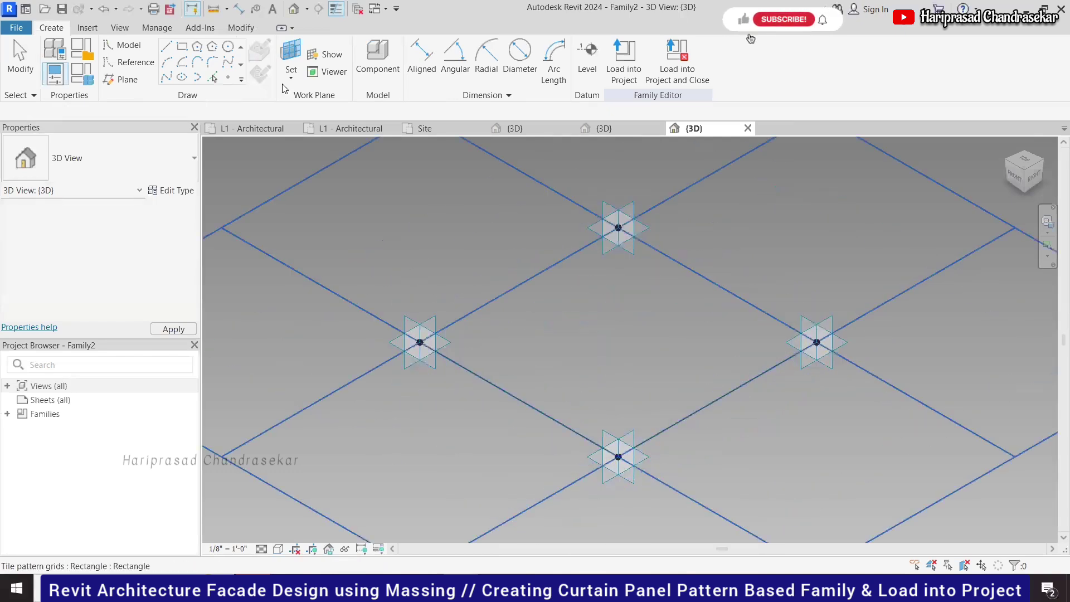
left_click(229, 50)
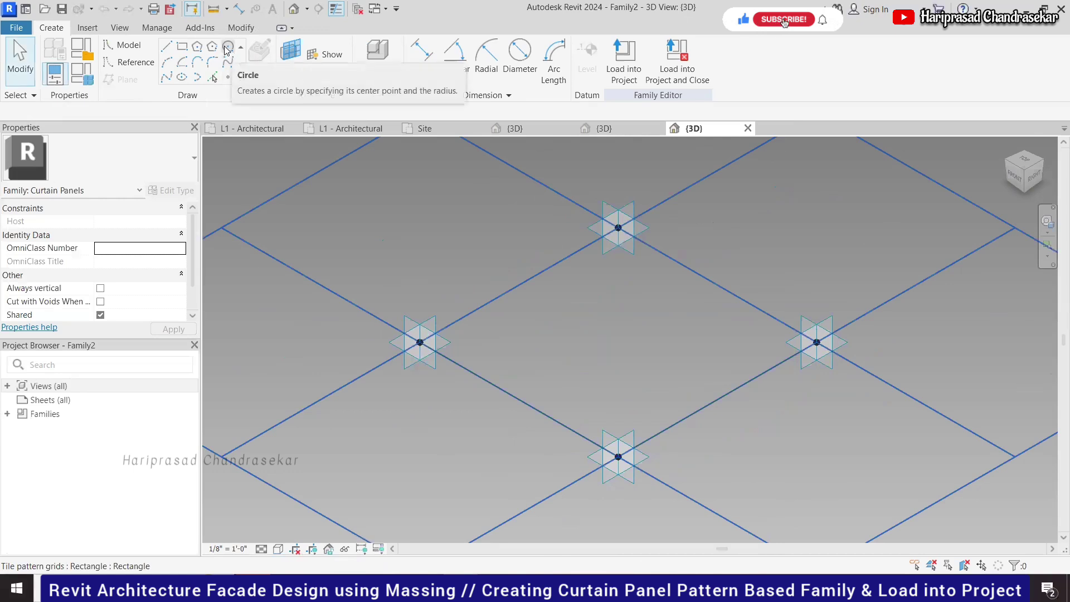
left_click(184, 48)
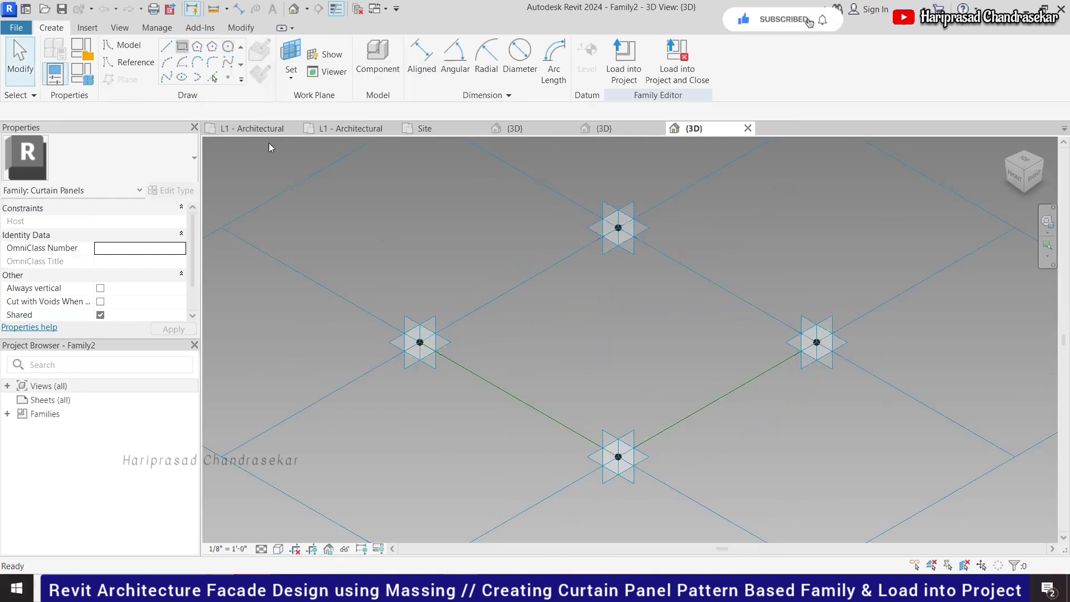
left_click(619, 456)
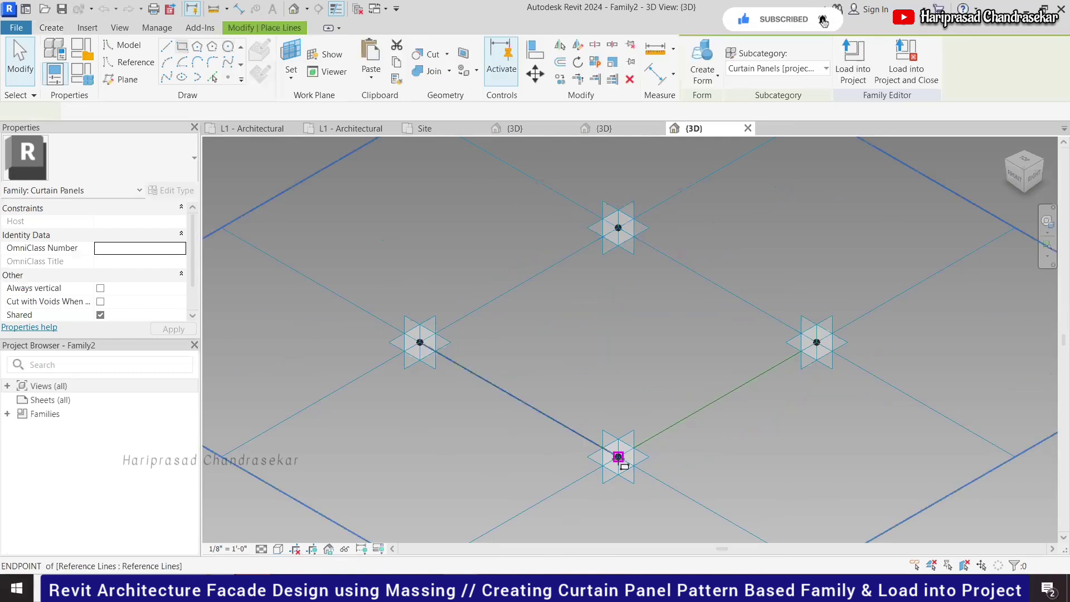
left_click(619, 456)
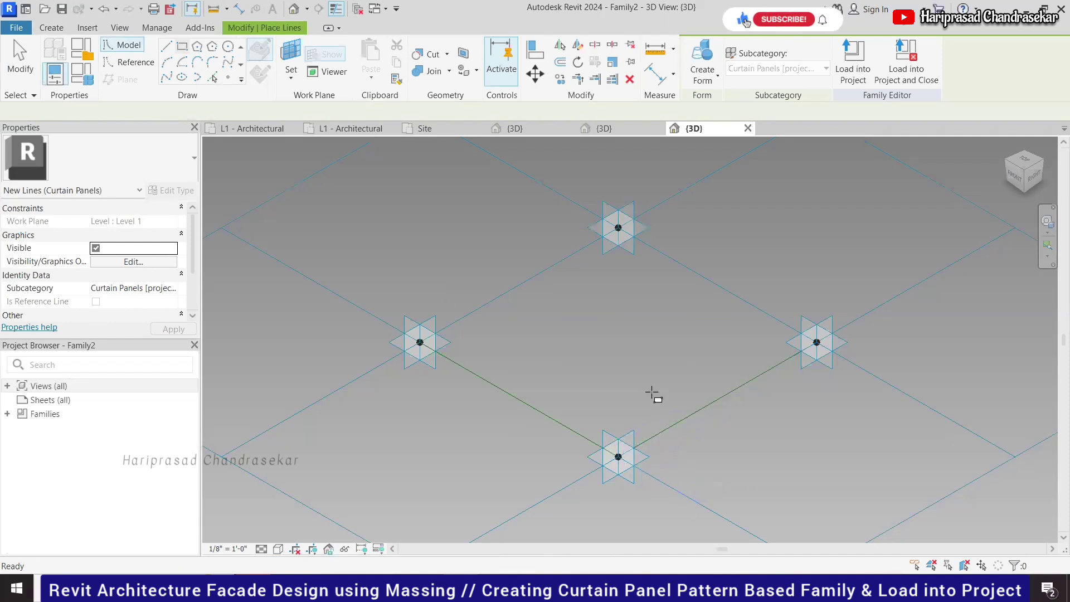
key("Return")
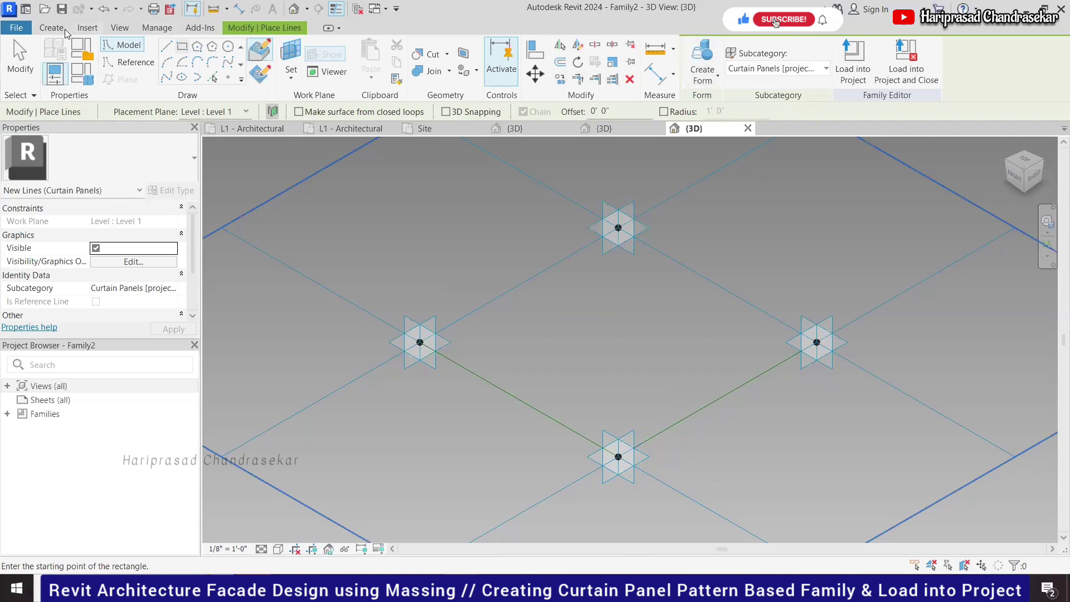
Select the bottom adaptive point and draw lines snapped between the adaptive points
left_click(51, 28)
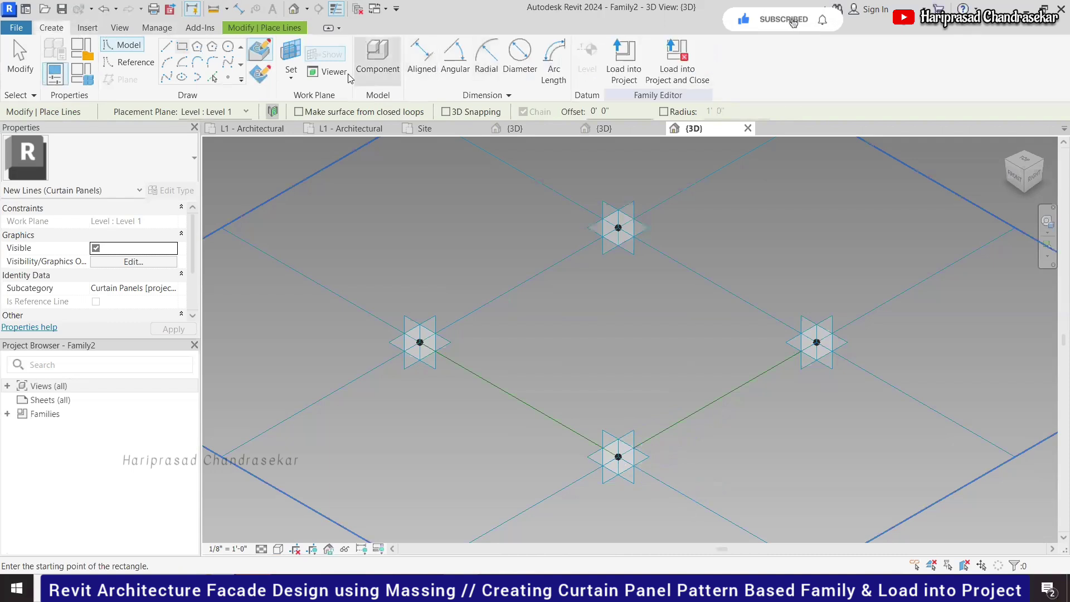
left_click(291, 79)
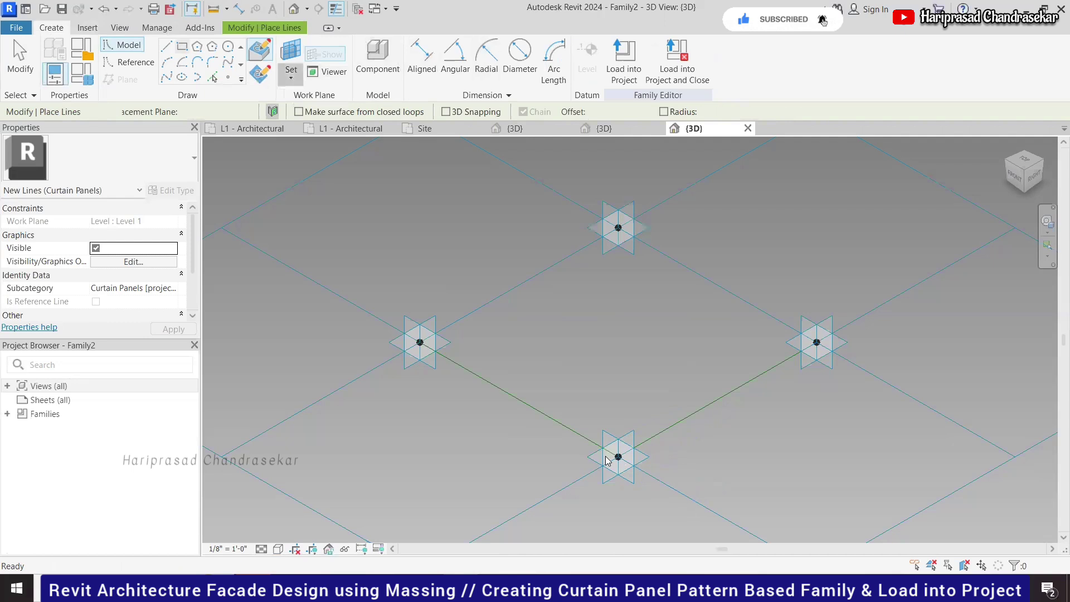
key("Escape")
key("Escape")
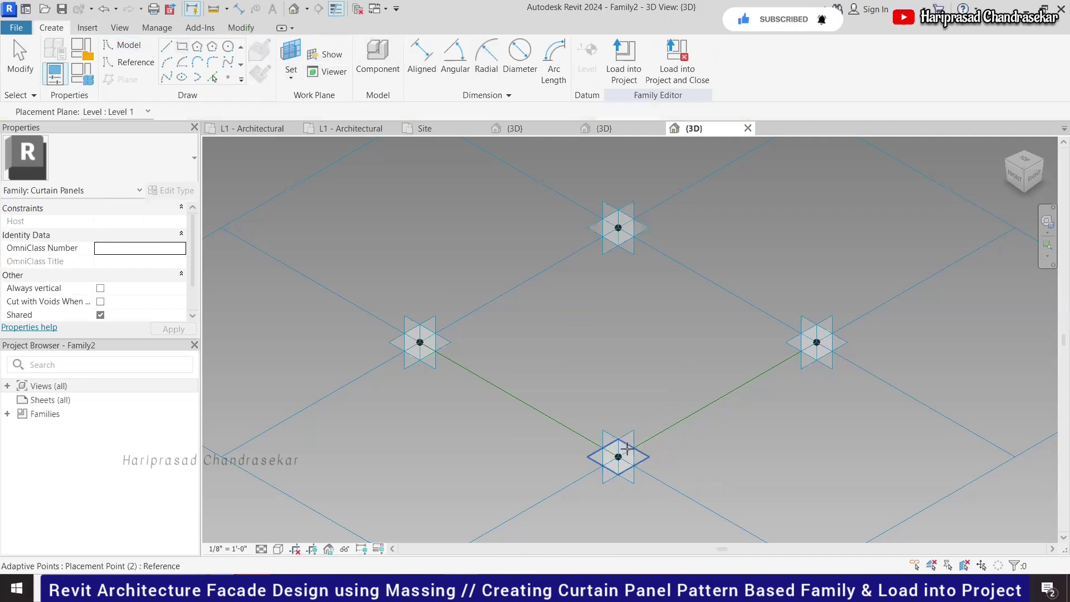
left_click(625, 449)
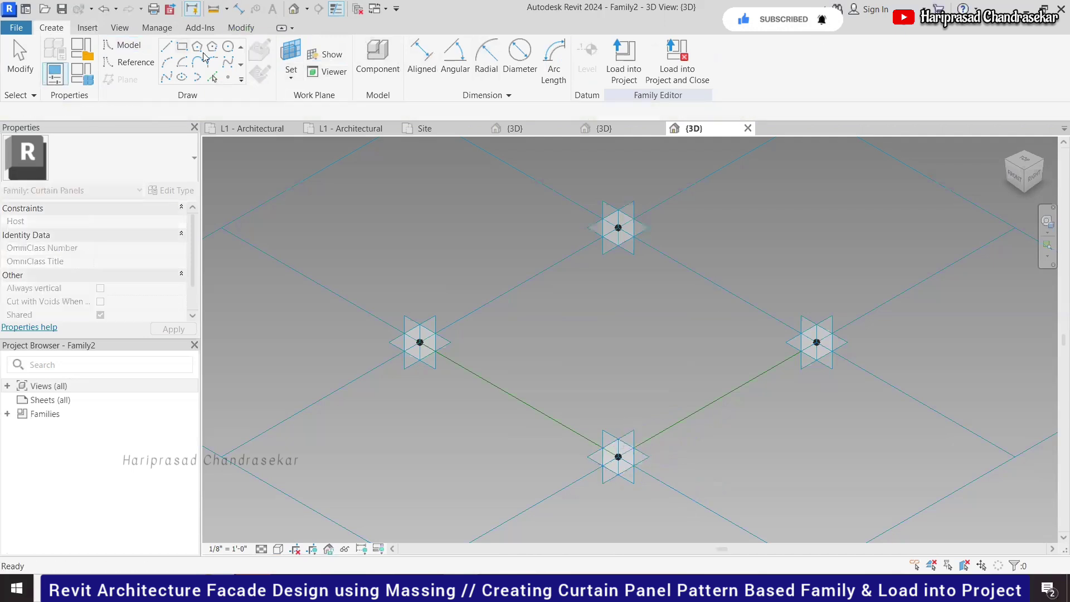
left_click(182, 48)
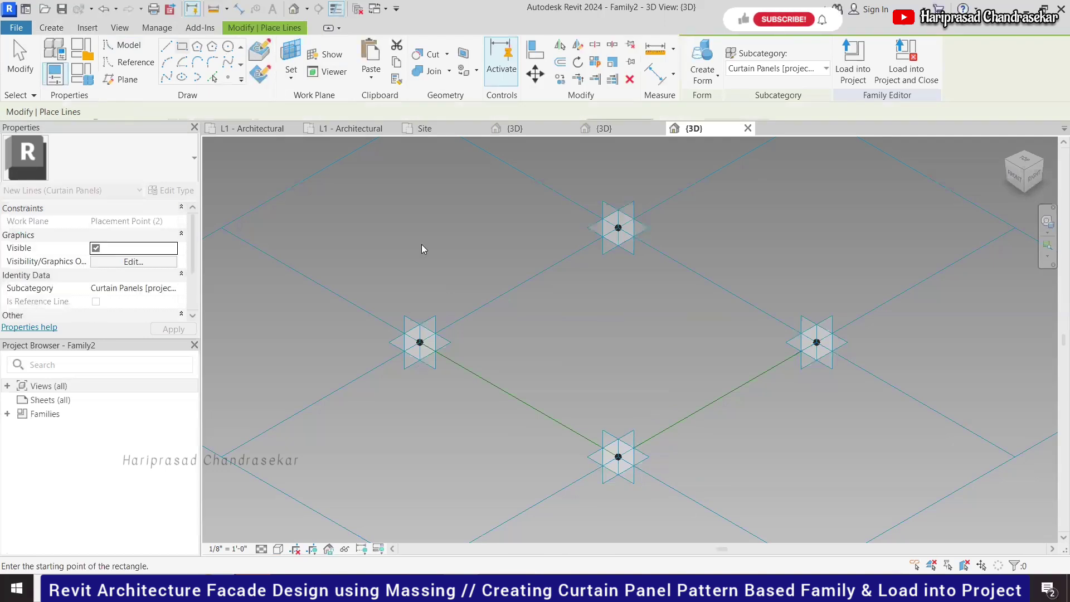
key("Escape")
left_click(619, 456)
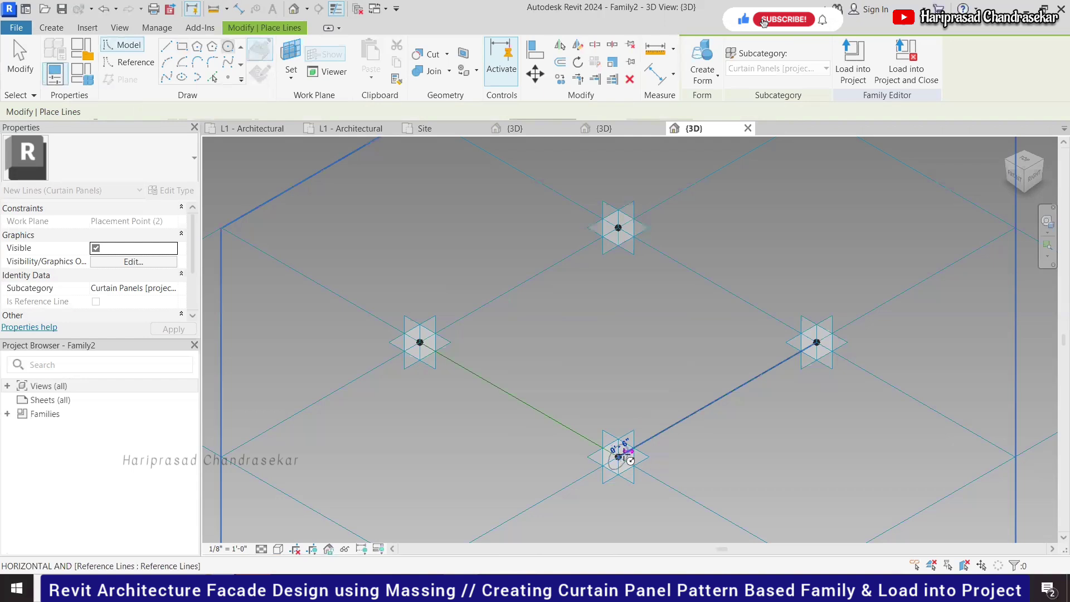
scroll(632, 456, "up", 2)
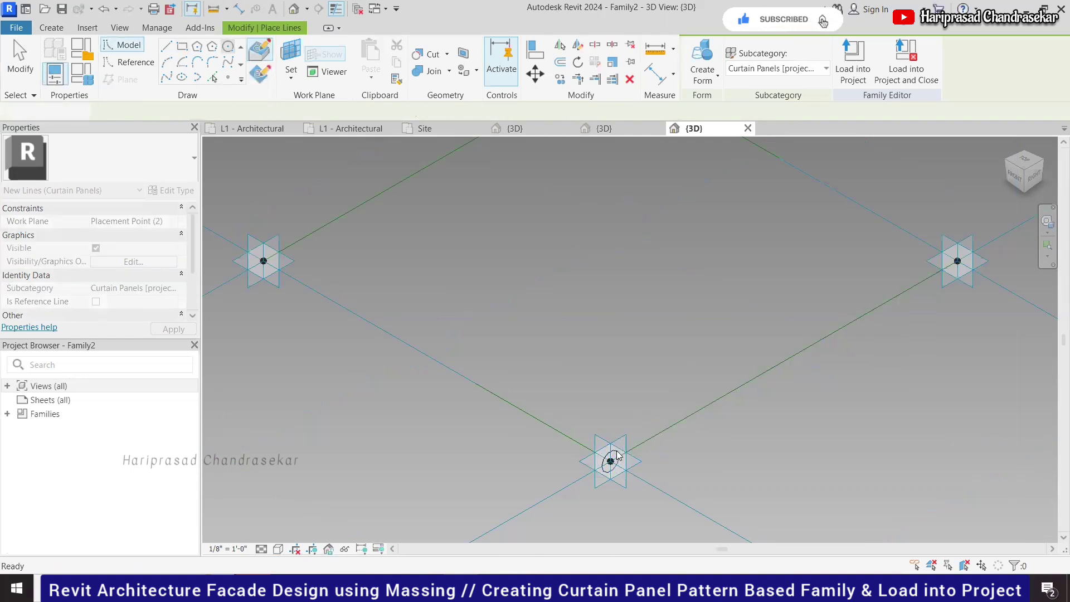
key("Escape")
Sweep the diamond outline chain into a solid frame form and zoom to fit
key("Tab")
left_click(513, 414)
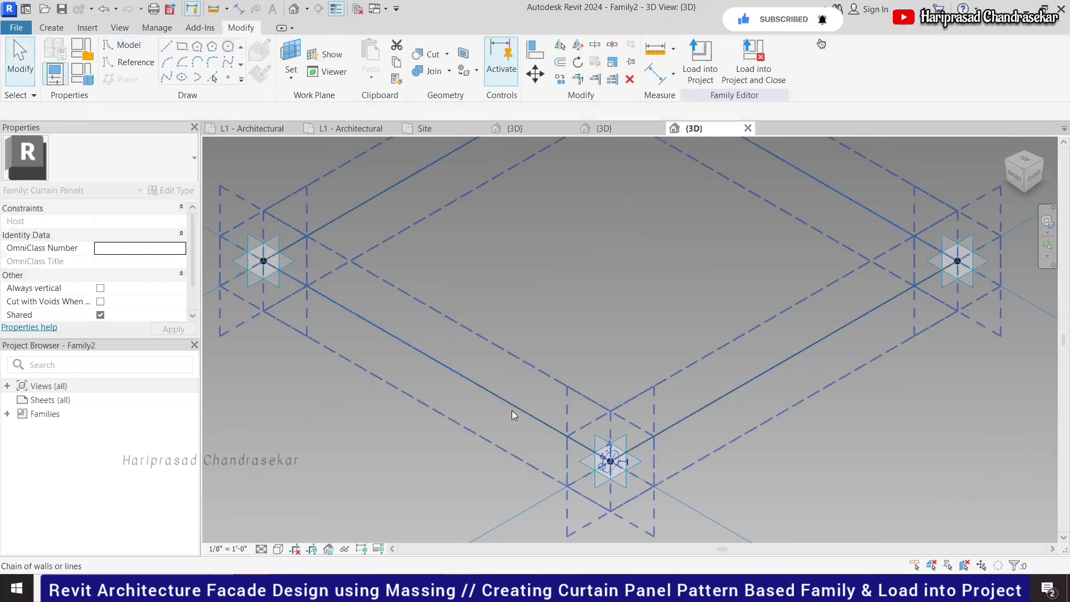
left_click(518, 404)
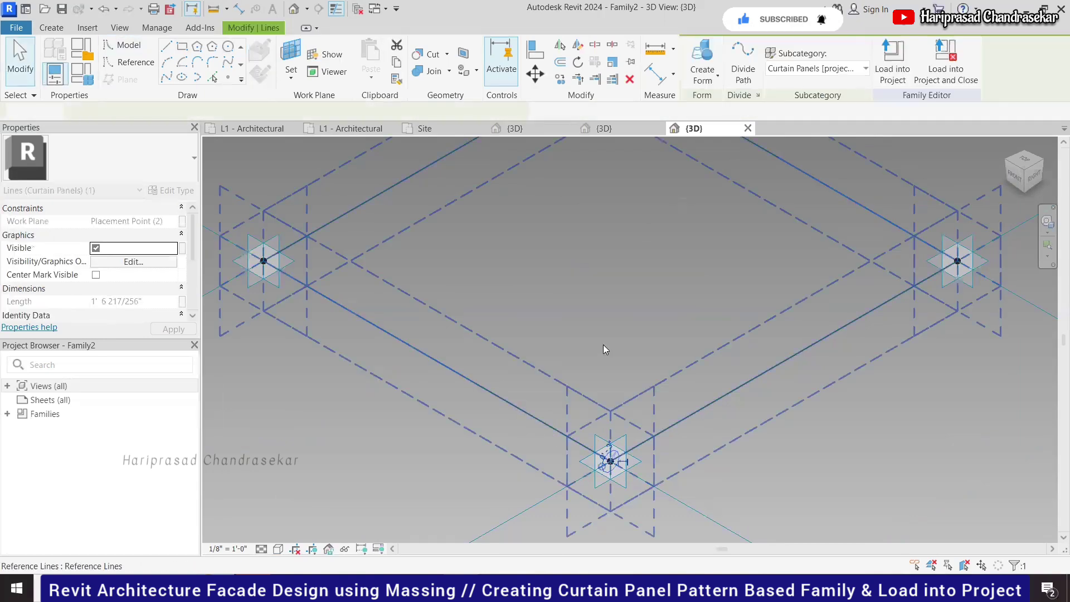
left_click(717, 80)
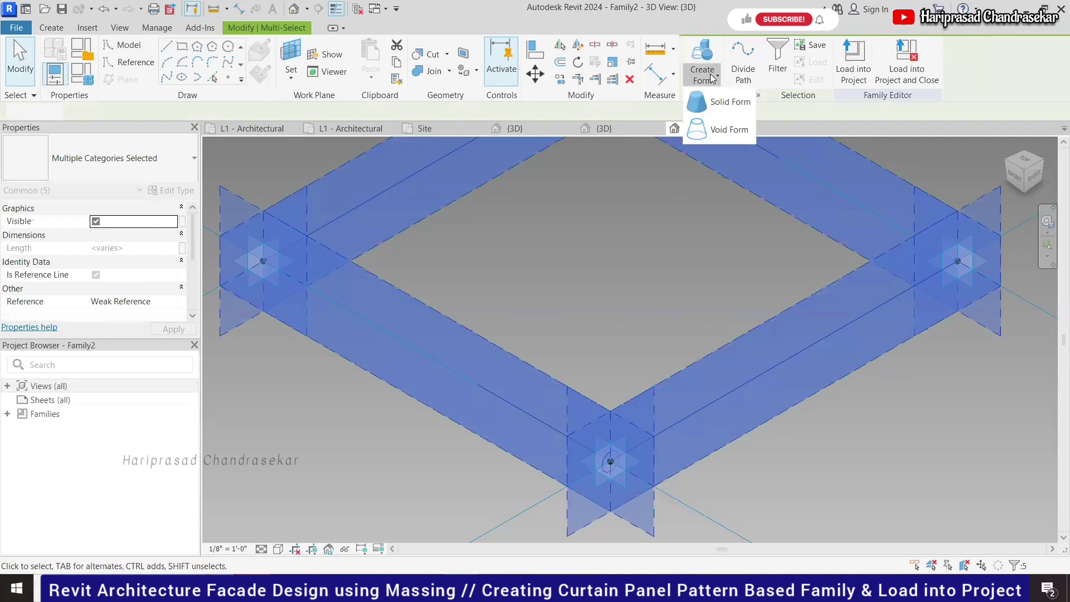
left_click(730, 102)
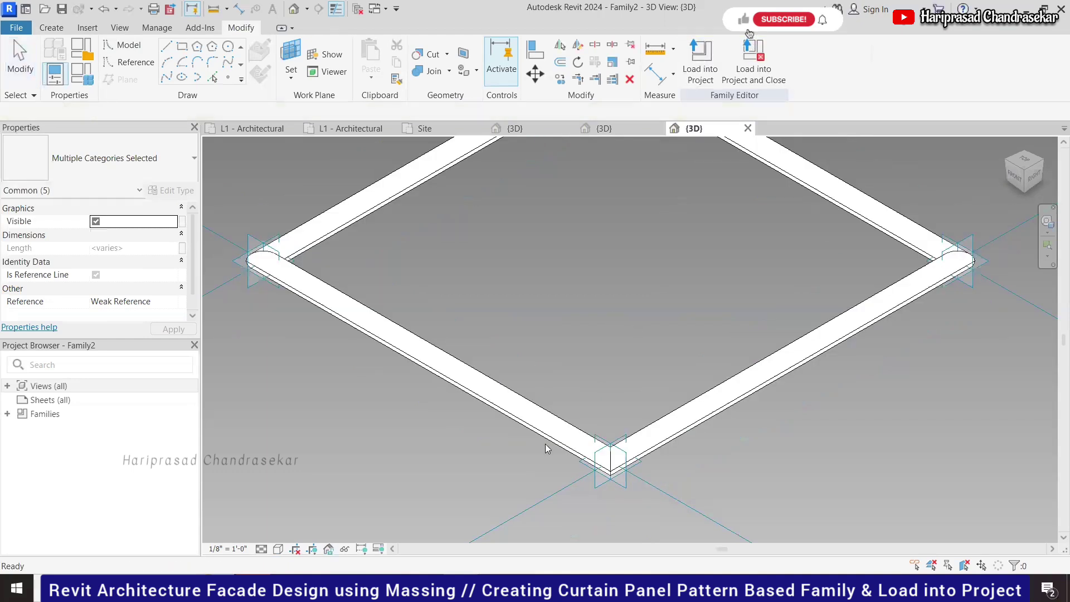
key("z")
key("f")
left_click(504, 438)
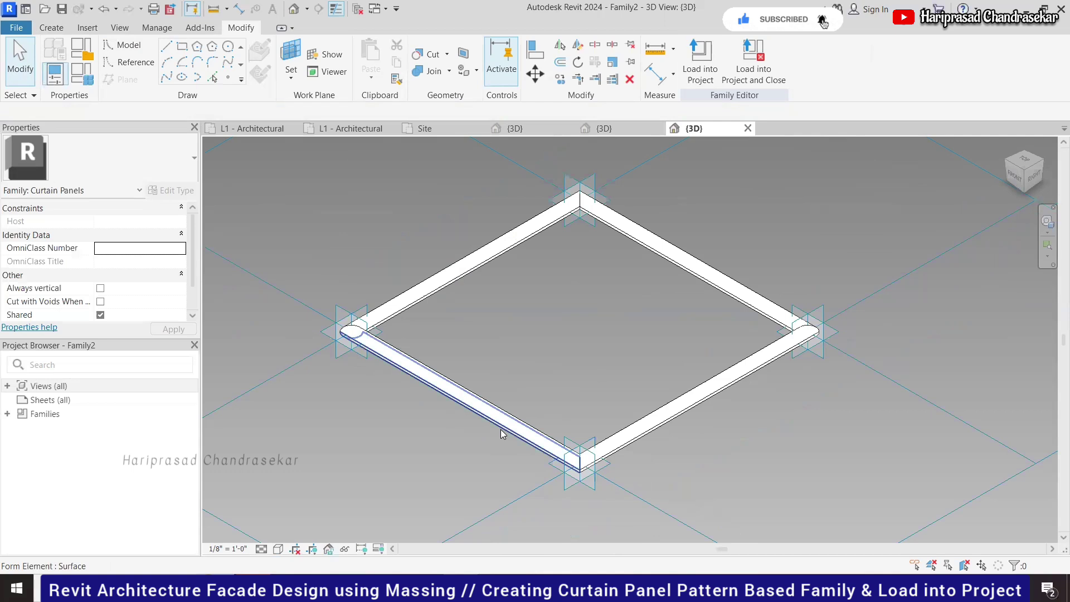
Reselect the four outline reference lines and create a form from them again
key("Tab")
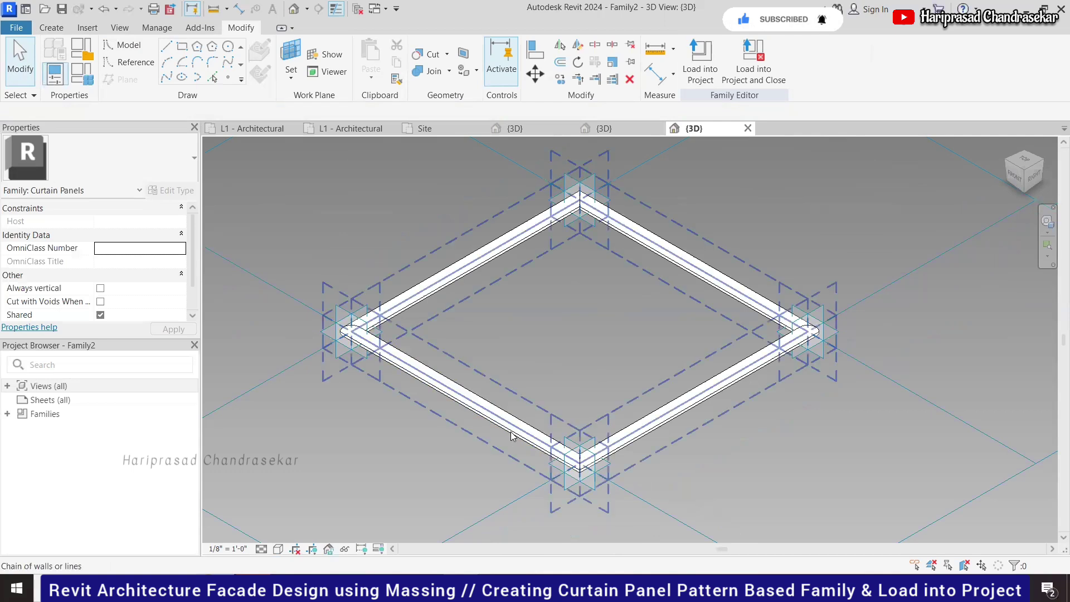
left_click(512, 437)
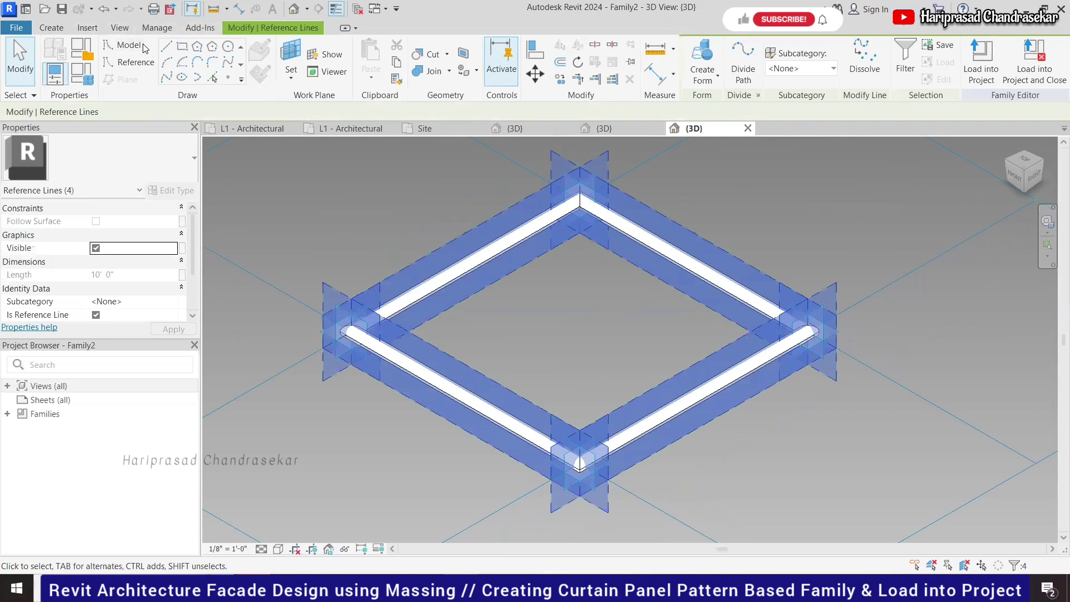
left_click(702, 74)
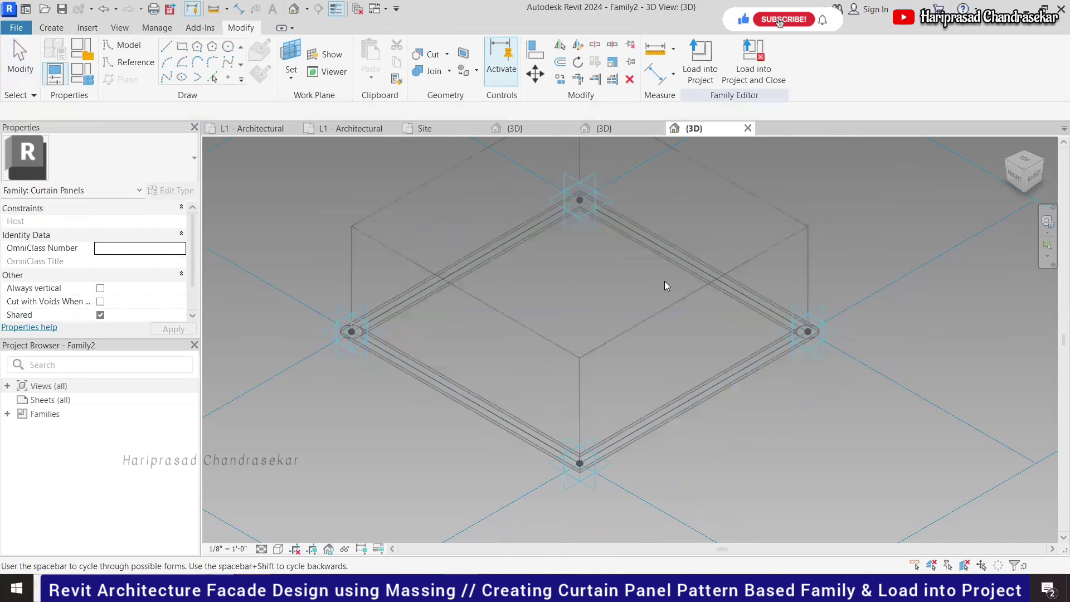
left_click(595, 211)
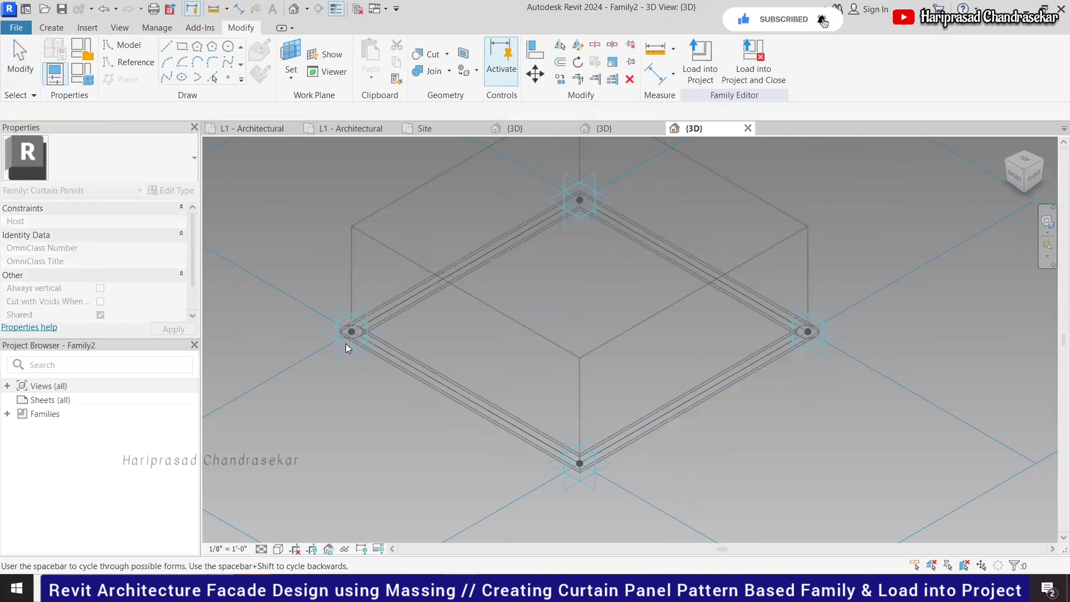
Create a solid box form from Family2's four diamond reference lines
left_click(625, 359)
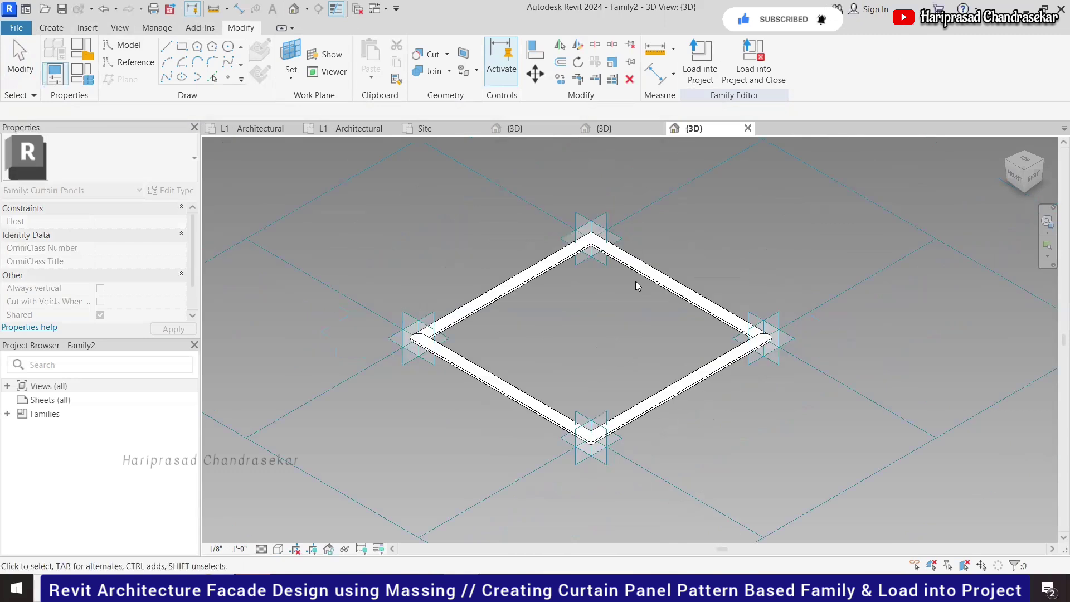
left_click(502, 411)
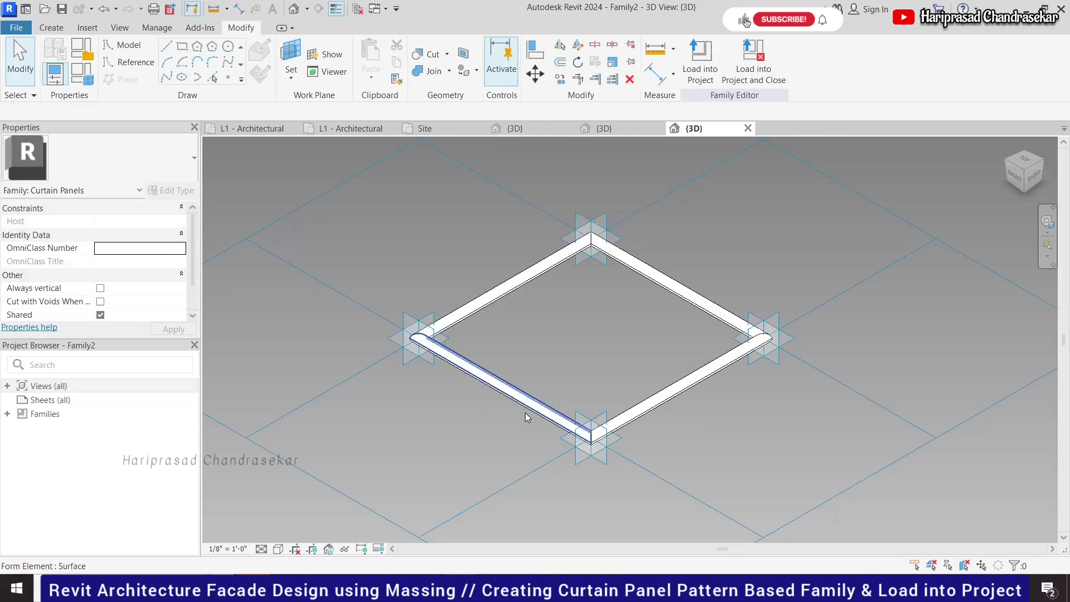
left_click(571, 433)
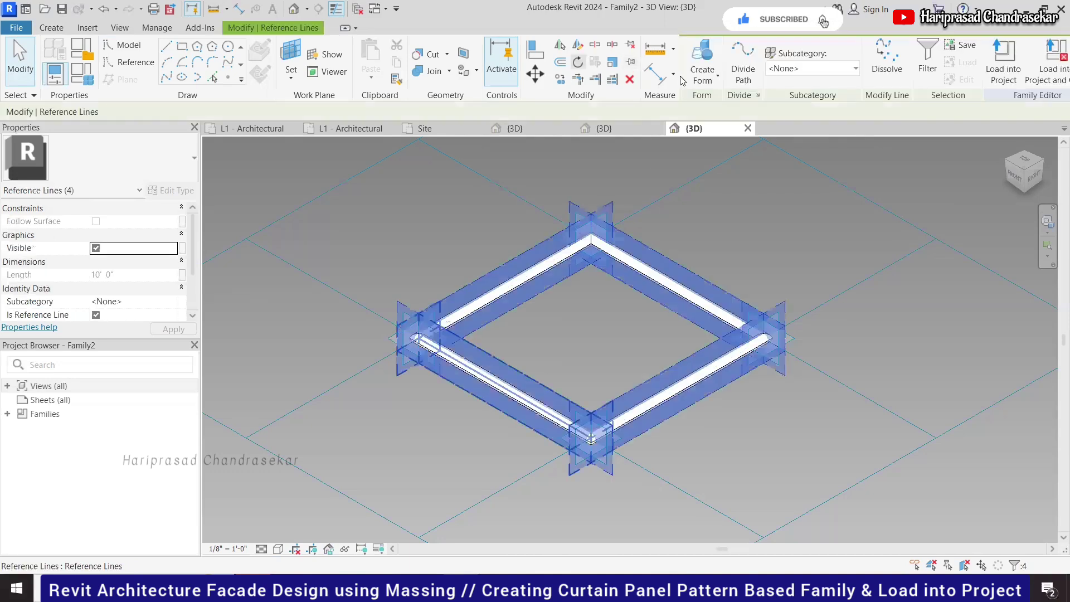
left_click(702, 73)
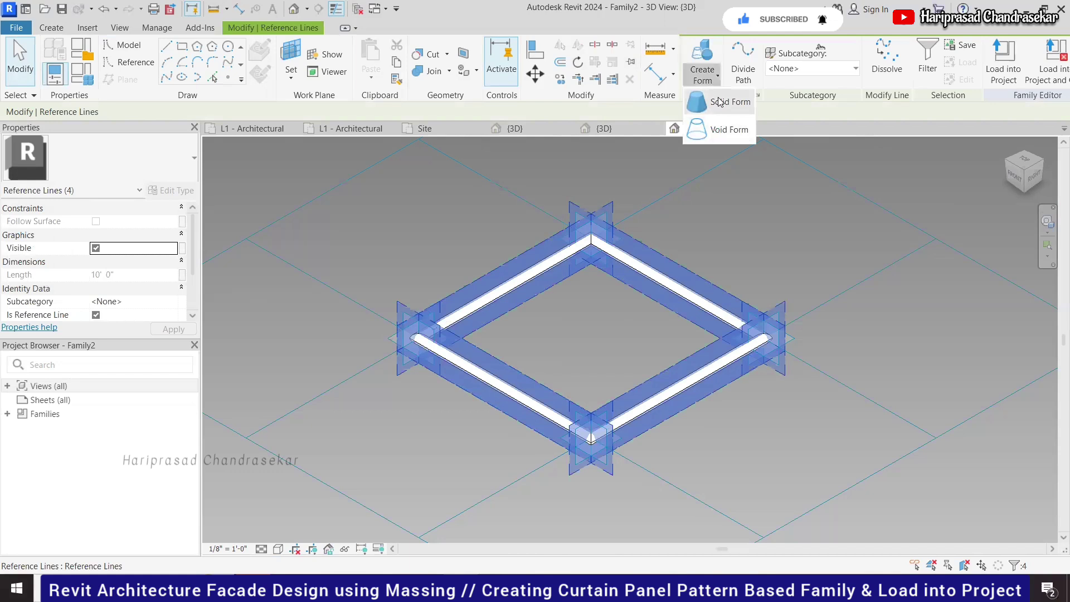
left_click(730, 102)
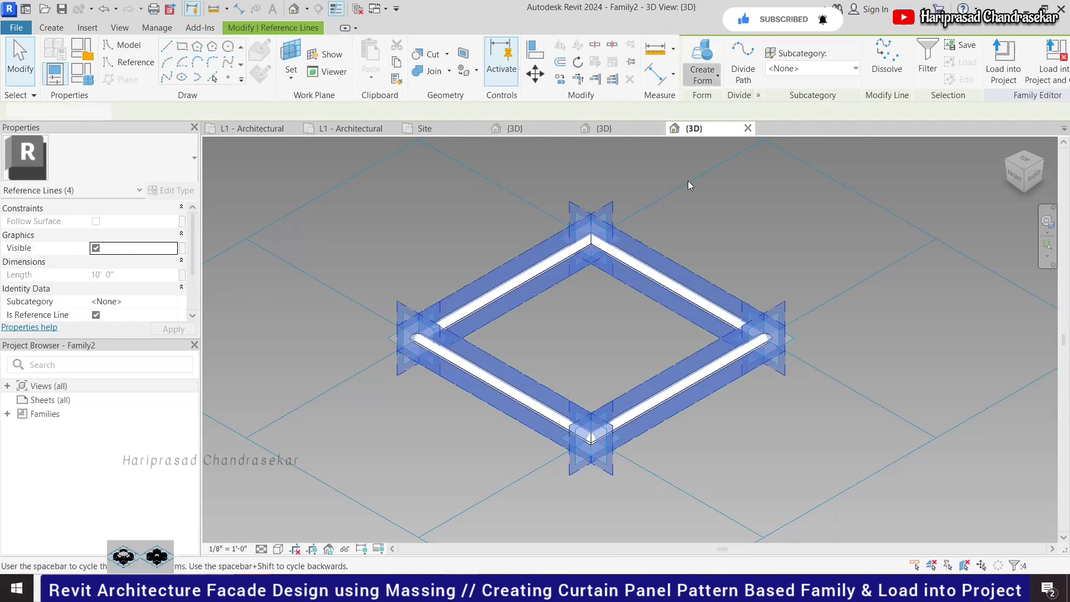
left_click(599, 297)
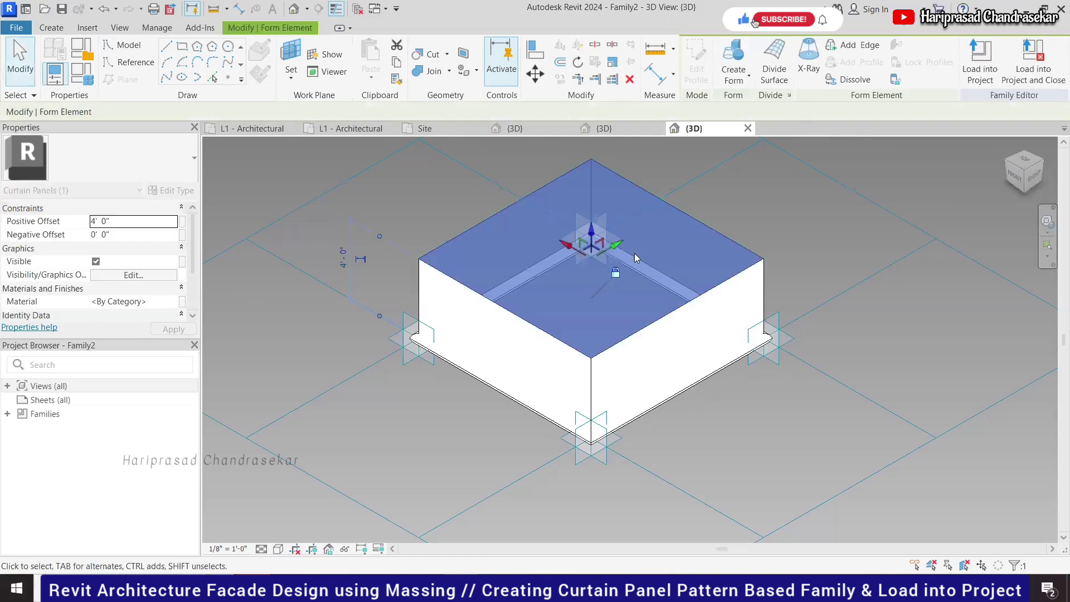
Set the box's Positive Offset to 1" and its material to Glass
left_click(135, 222)
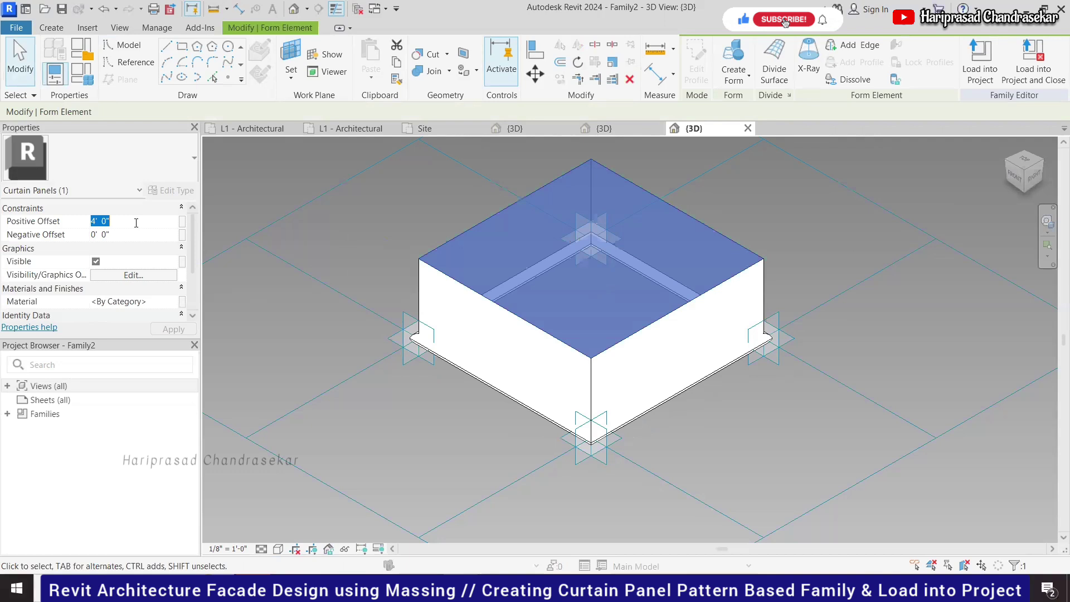
type("1")
key("Return")
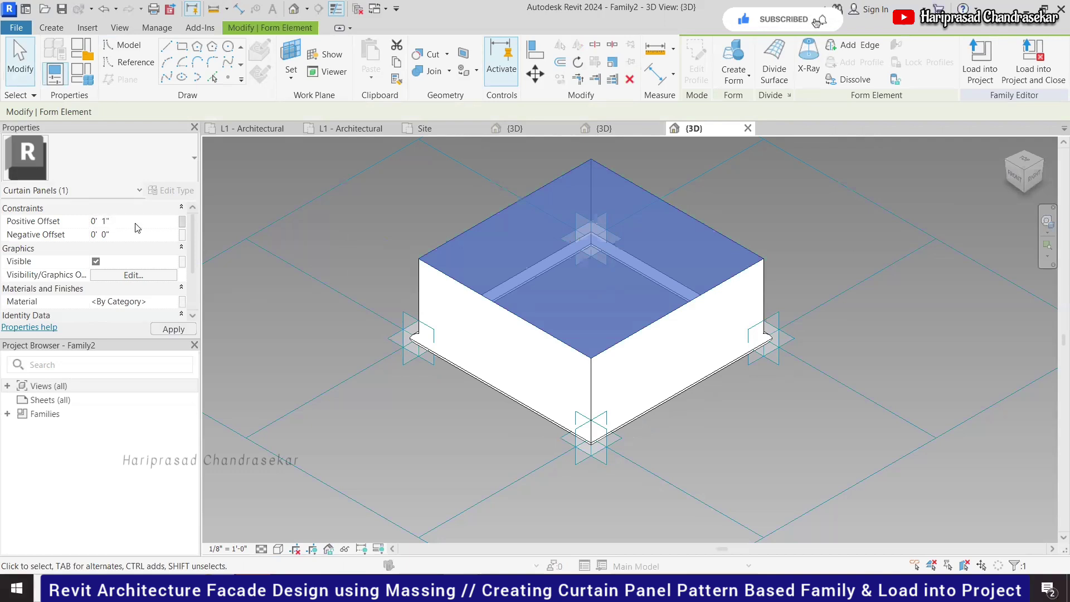
left_click(412, 235)
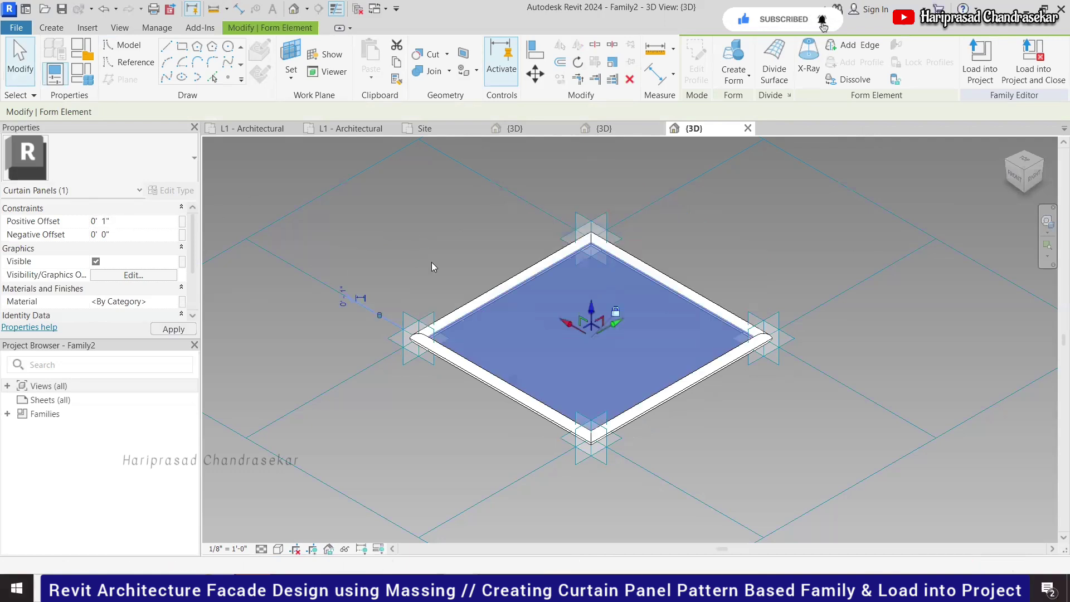
left_click(118, 301)
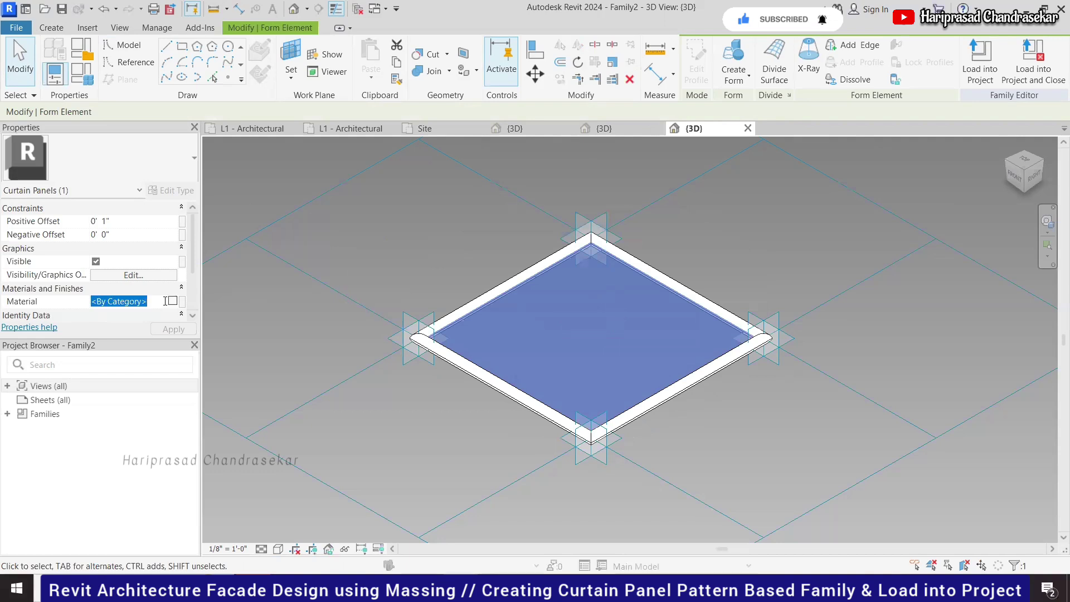
type("glass")
key("Return")
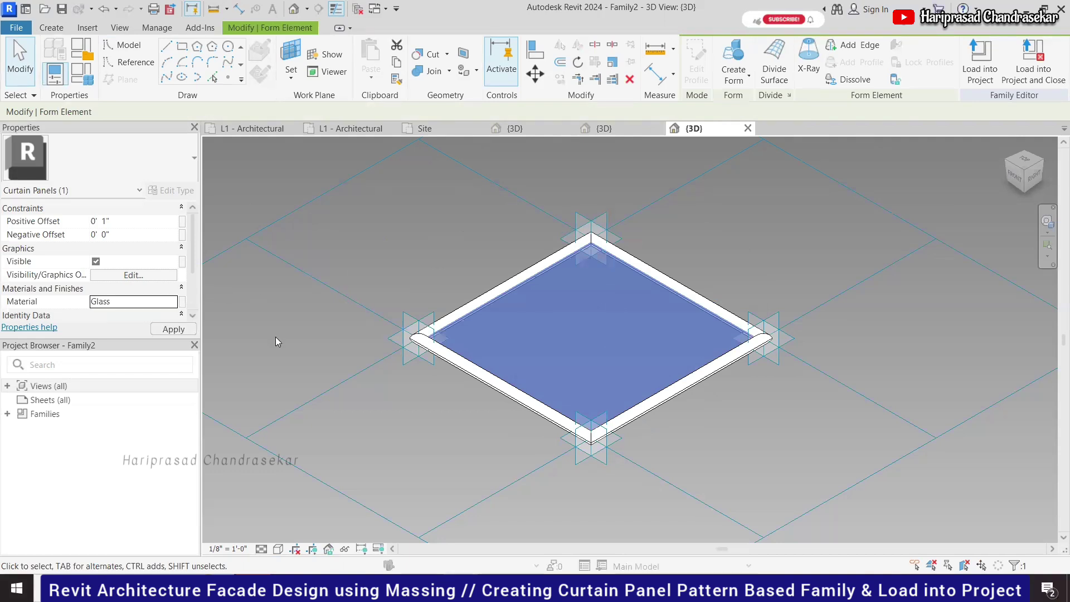
left_click(771, 251)
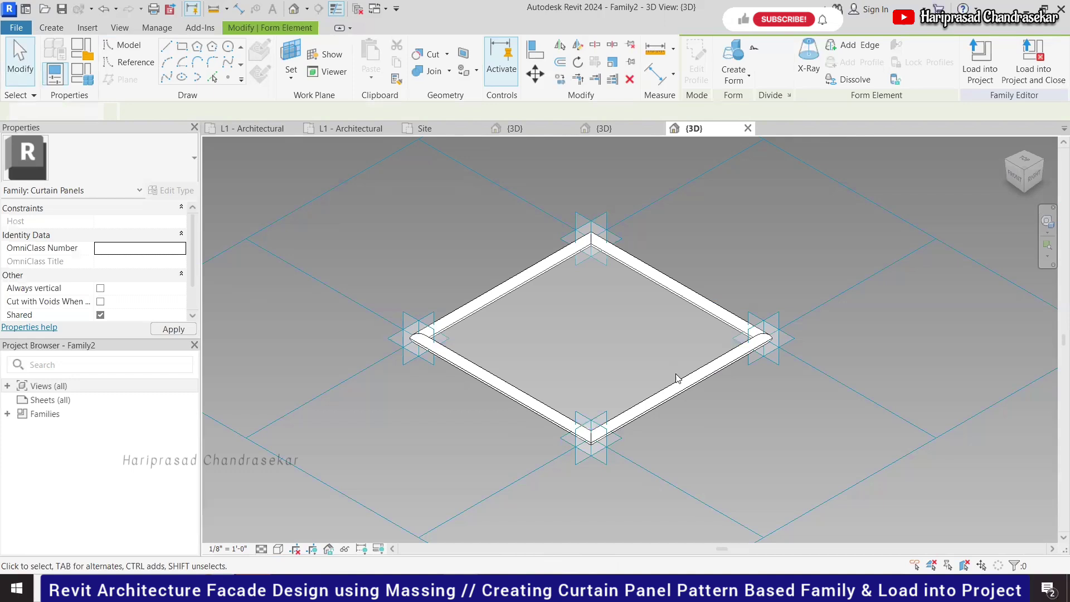
Try entering aluminium as the frame's material and dismiss the invalid-material warnings
left_click(731, 368)
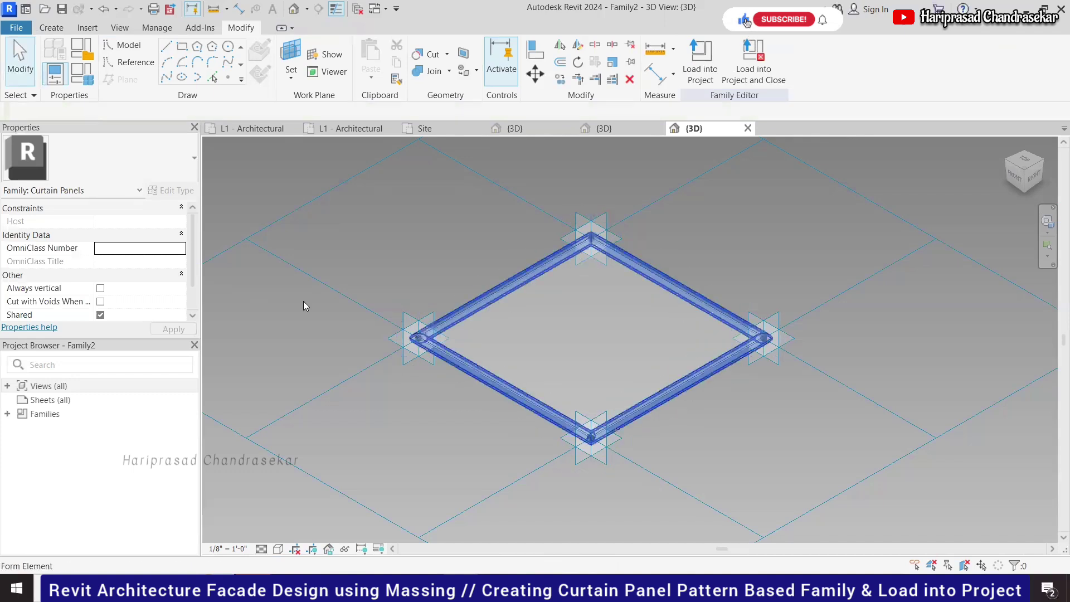
left_click(125, 261)
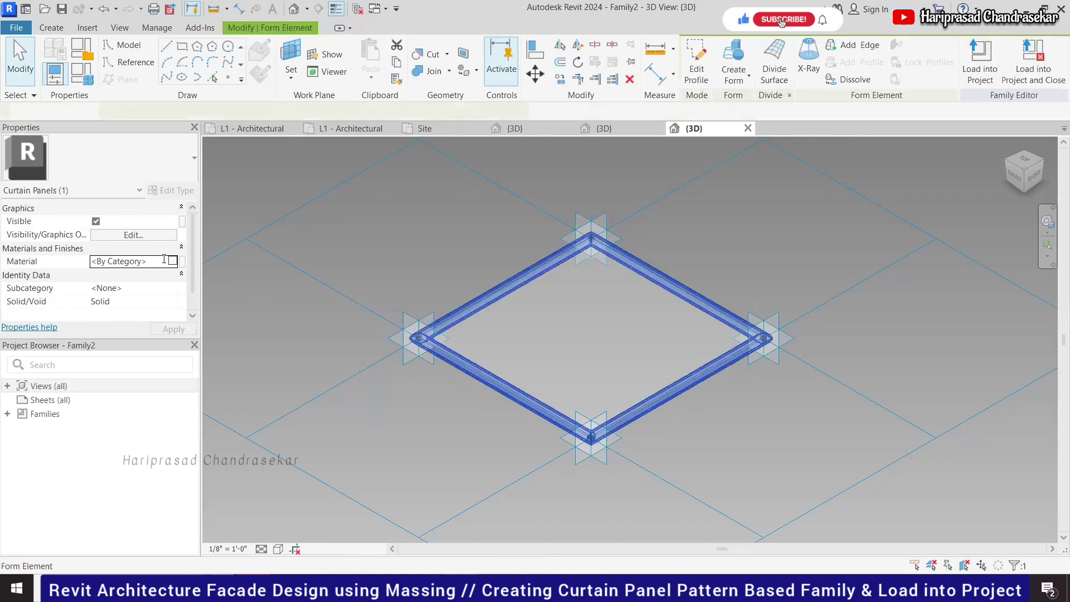
type("wood")
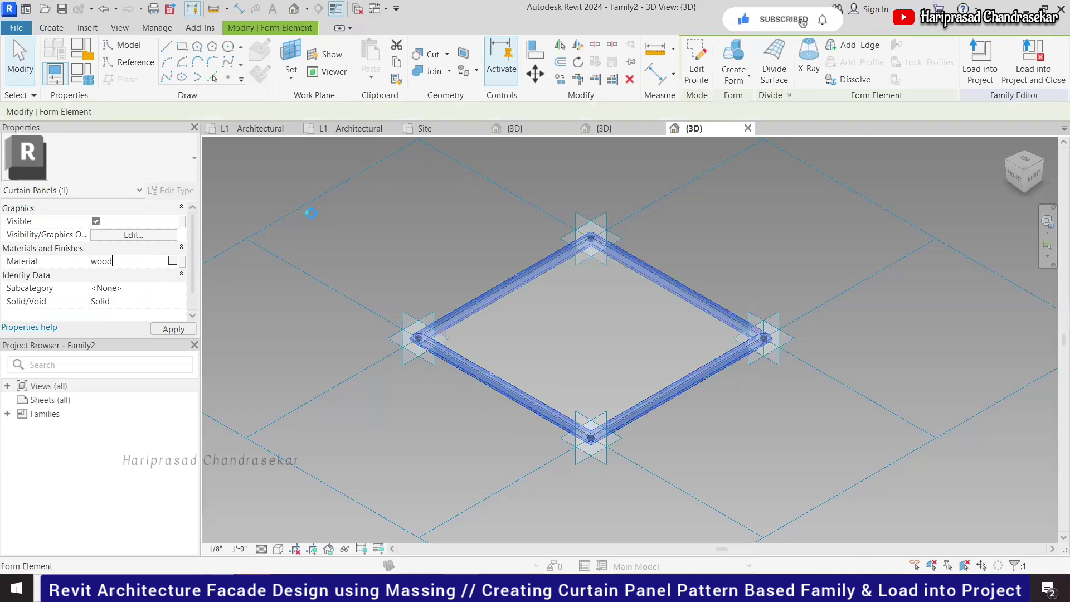
key("Return")
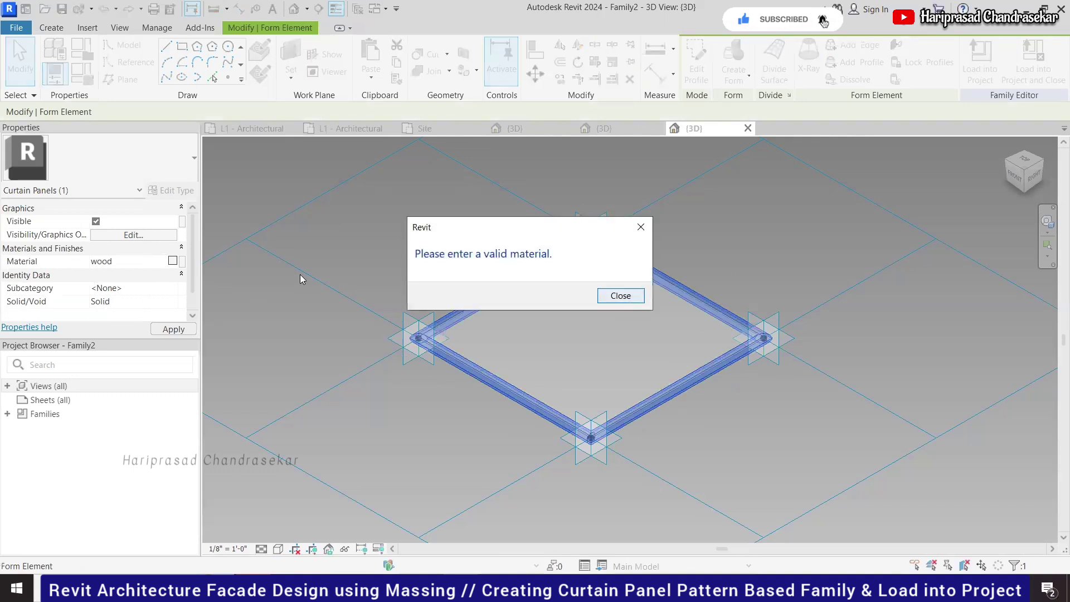
key("Return")
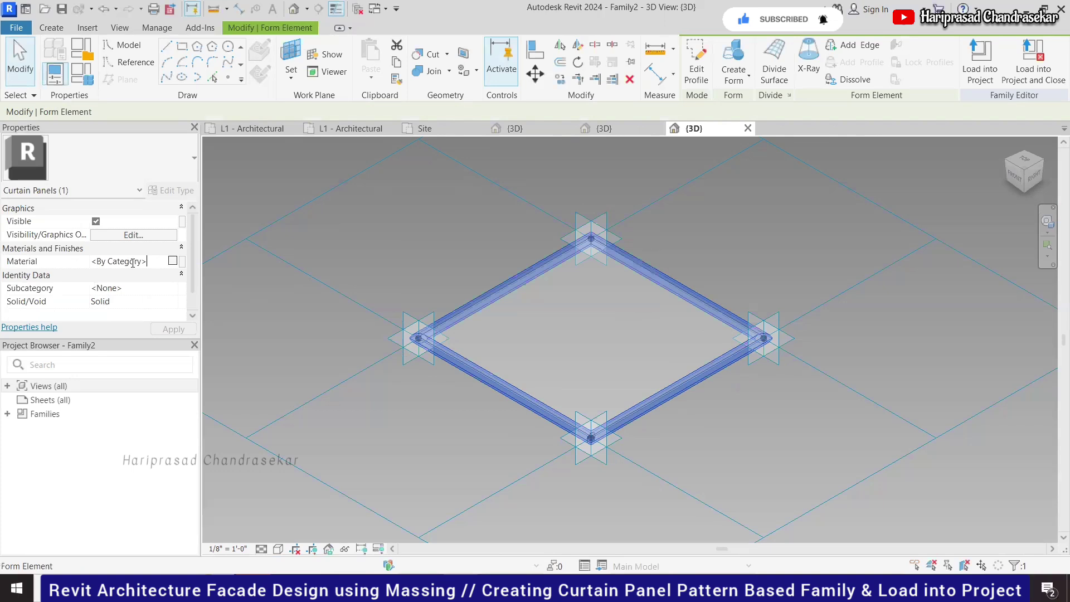
double_click(131, 261)
type("g")
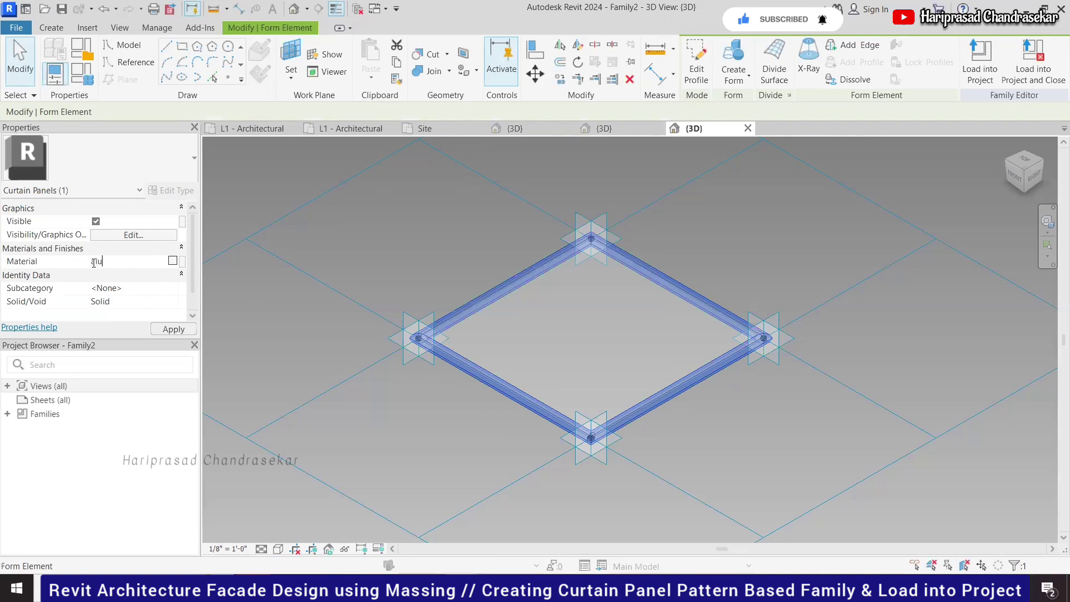
type("minium")
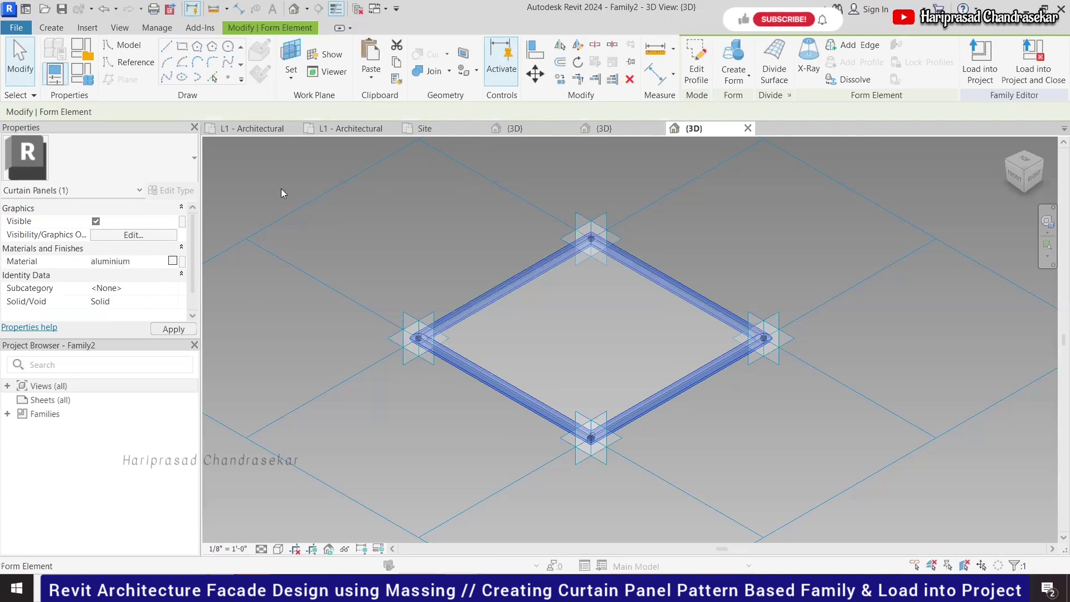
left_click(289, 201)
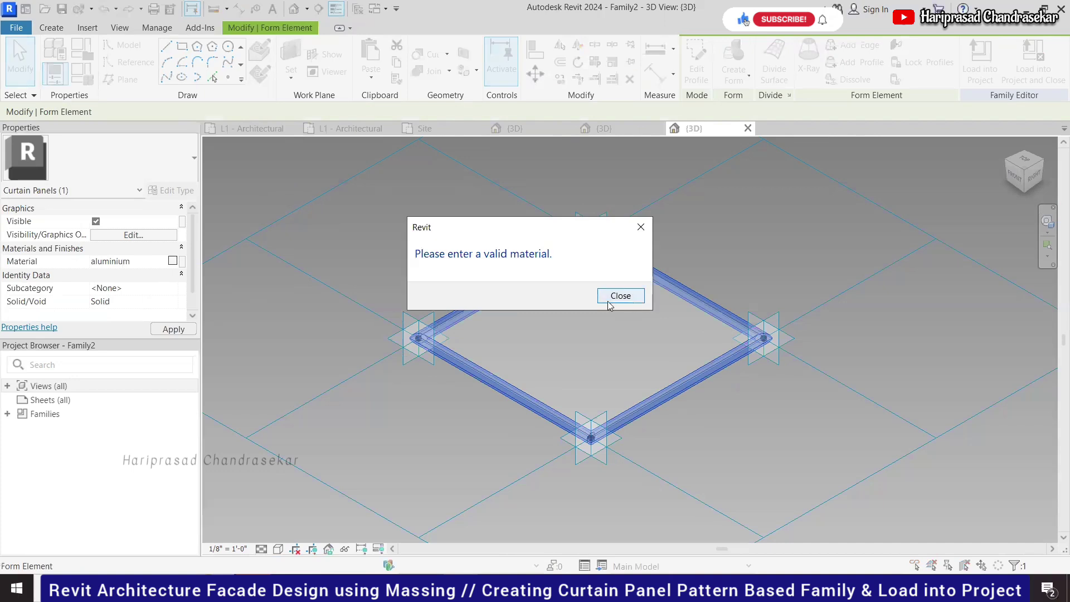
left_click(620, 294)
left_click(170, 261)
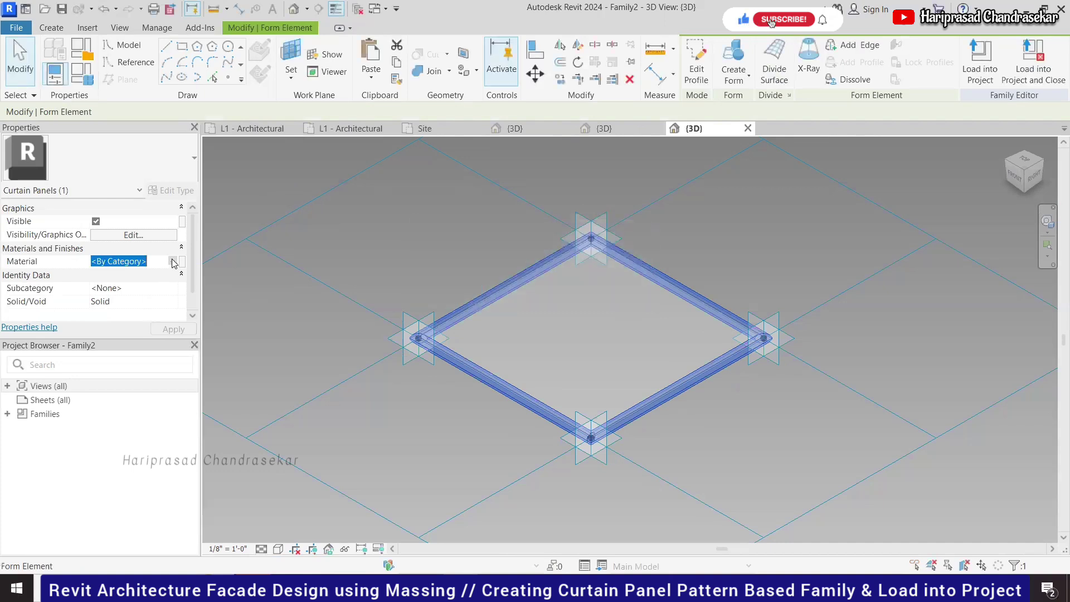
Search project materials for aluminum, steel and wood, then open an existing library
left_click(173, 261)
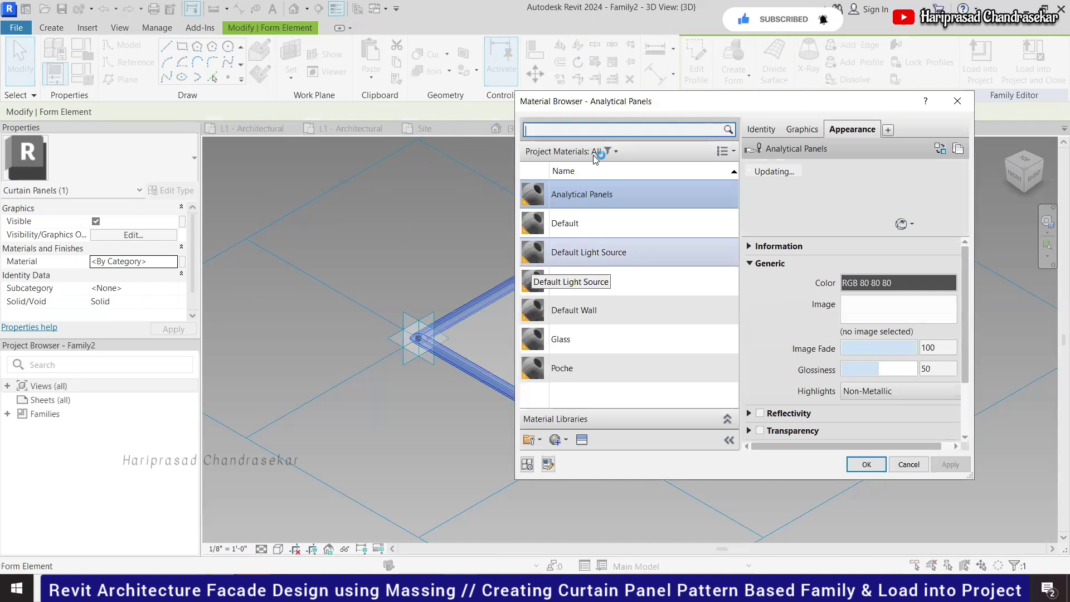
left_click(659, 127)
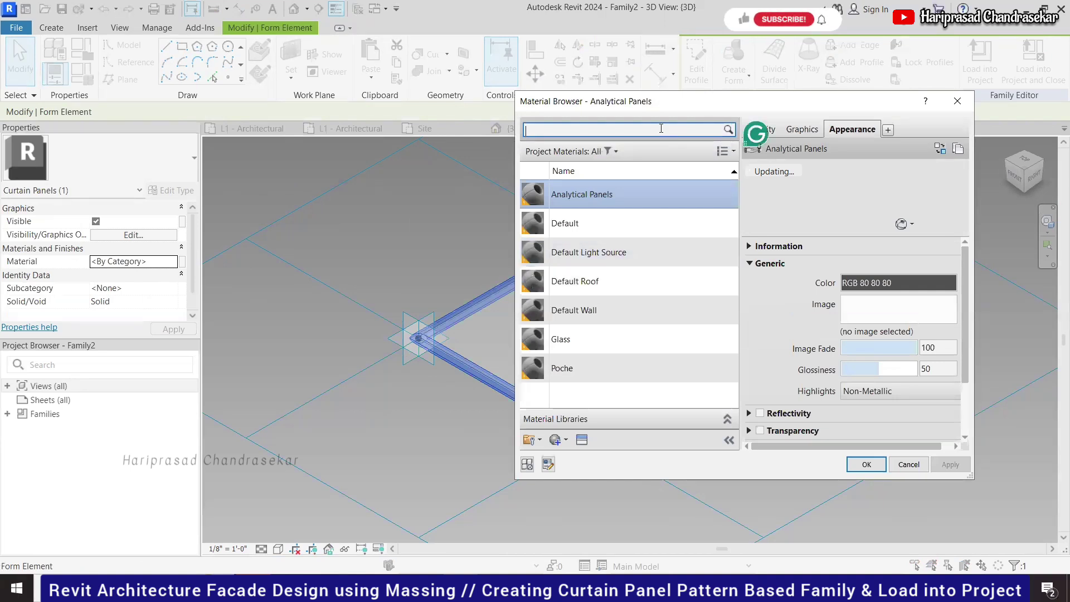
type("alum")
type("inum")
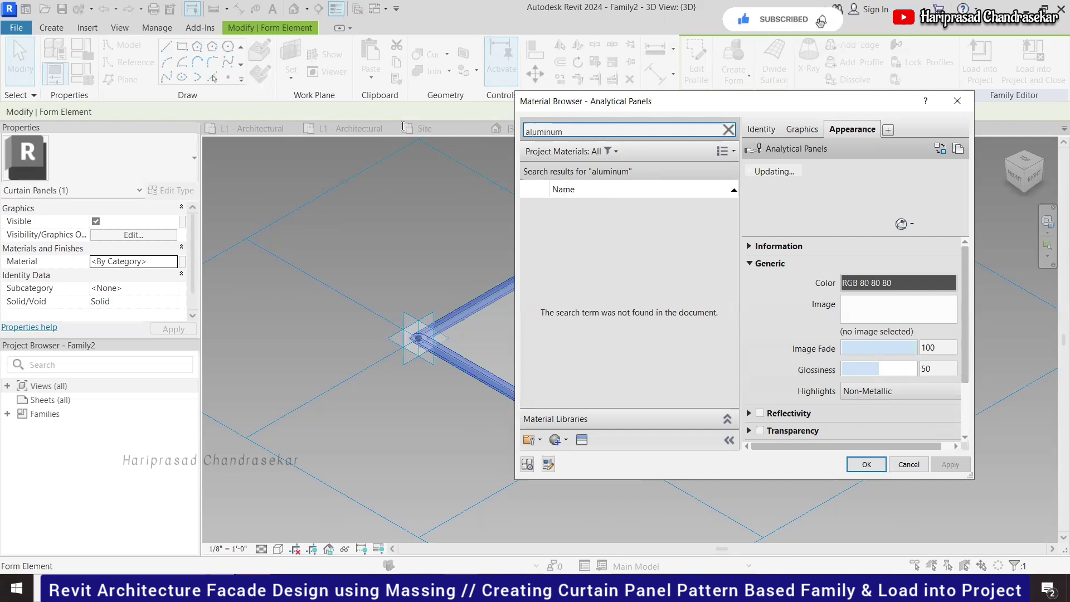
key("ctrl+a")
type("steel")
key("ctrl+a")
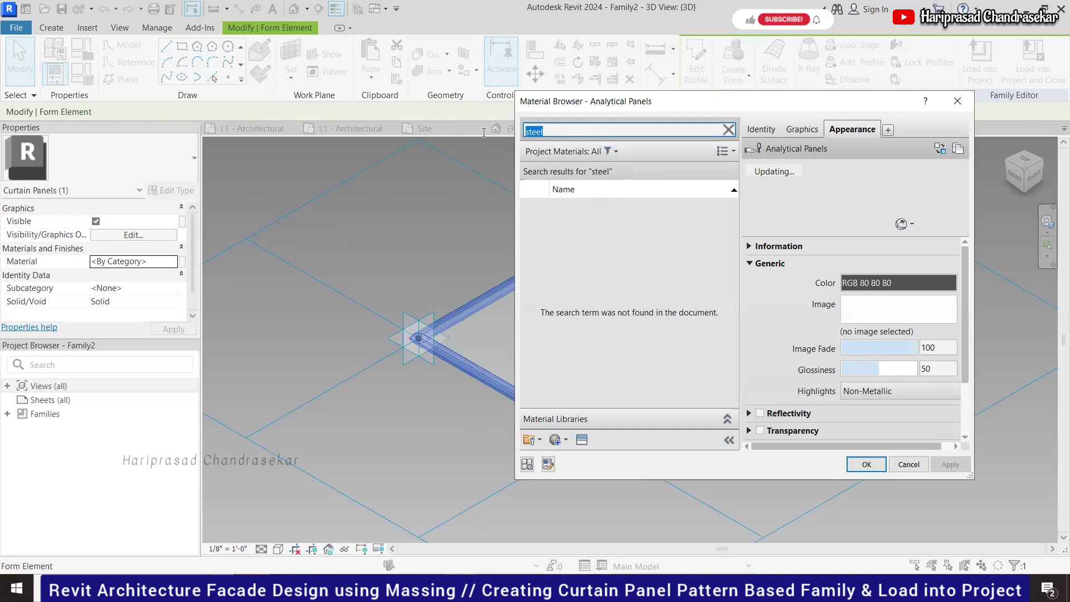
type("wood")
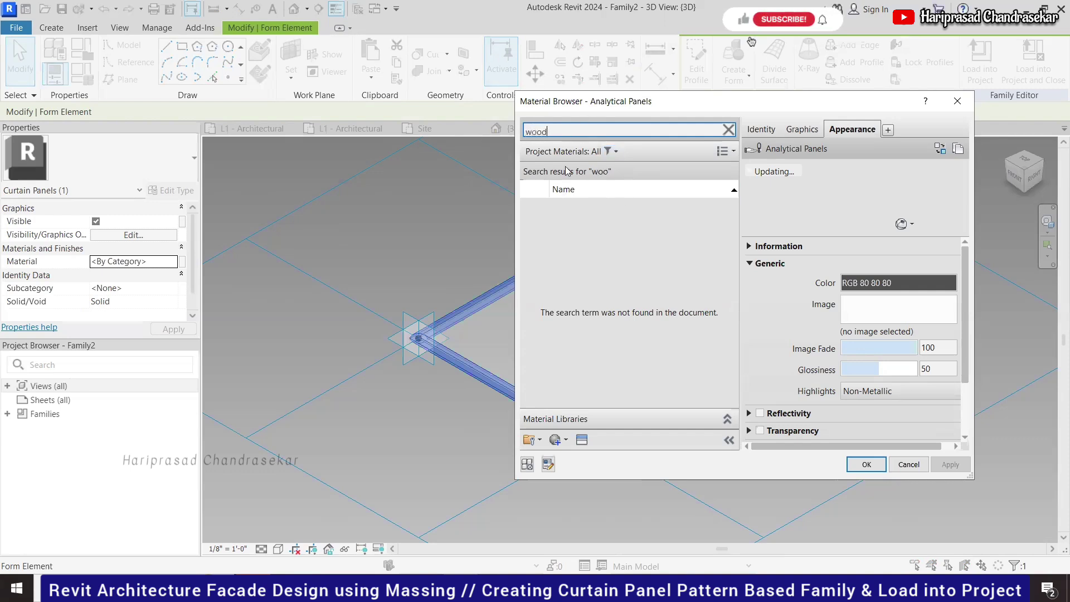
double_click(634, 132)
left_click(573, 130)
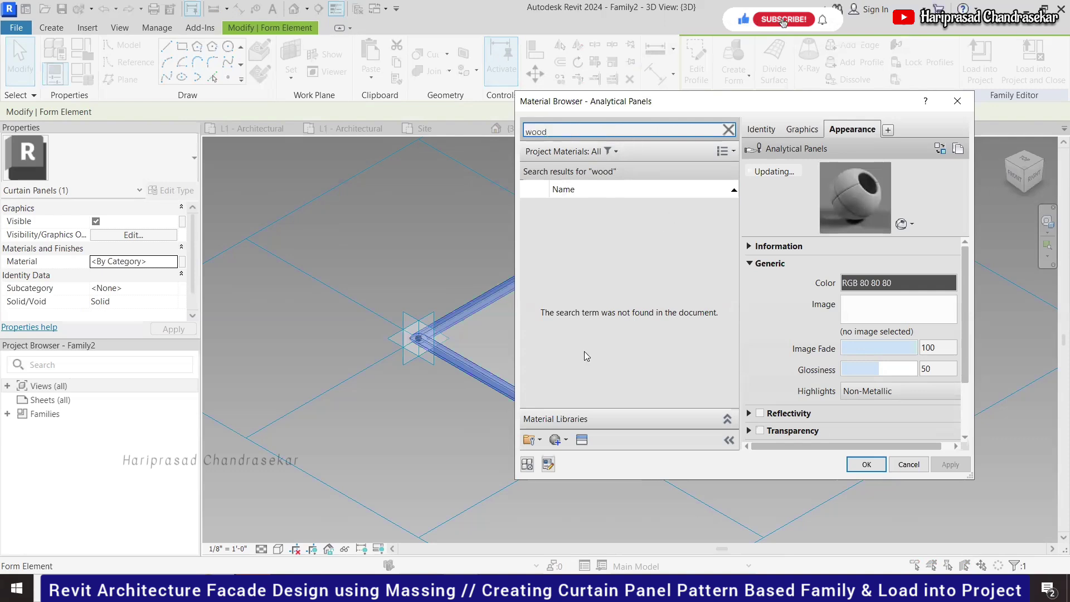
left_click(532, 441)
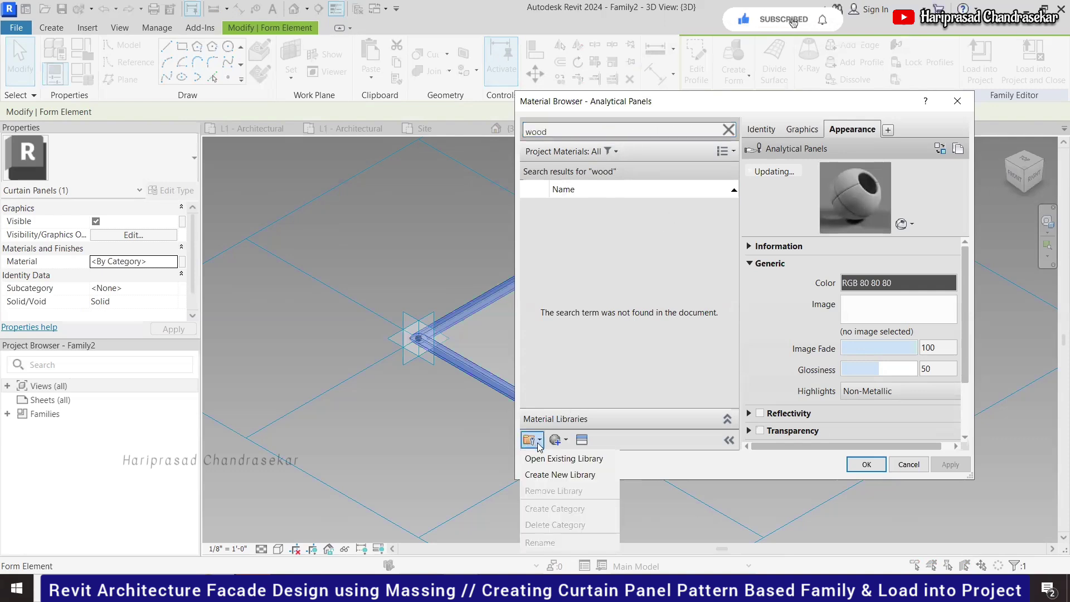
left_click(566, 459)
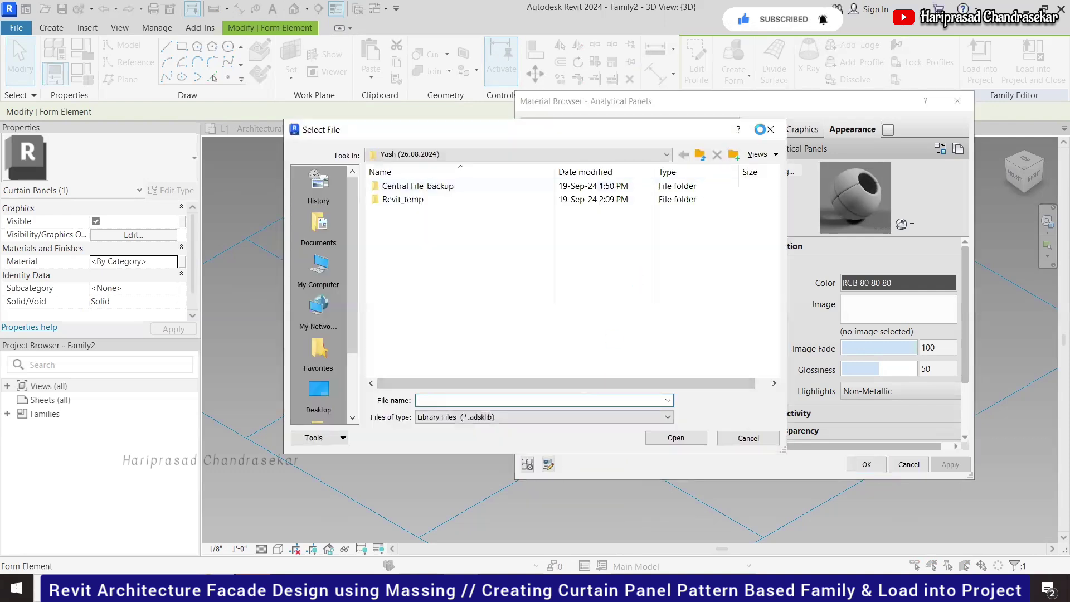
Cancel the file picker, open the Asset Browser, and search then clear 'aluminium'
left_click(556, 440)
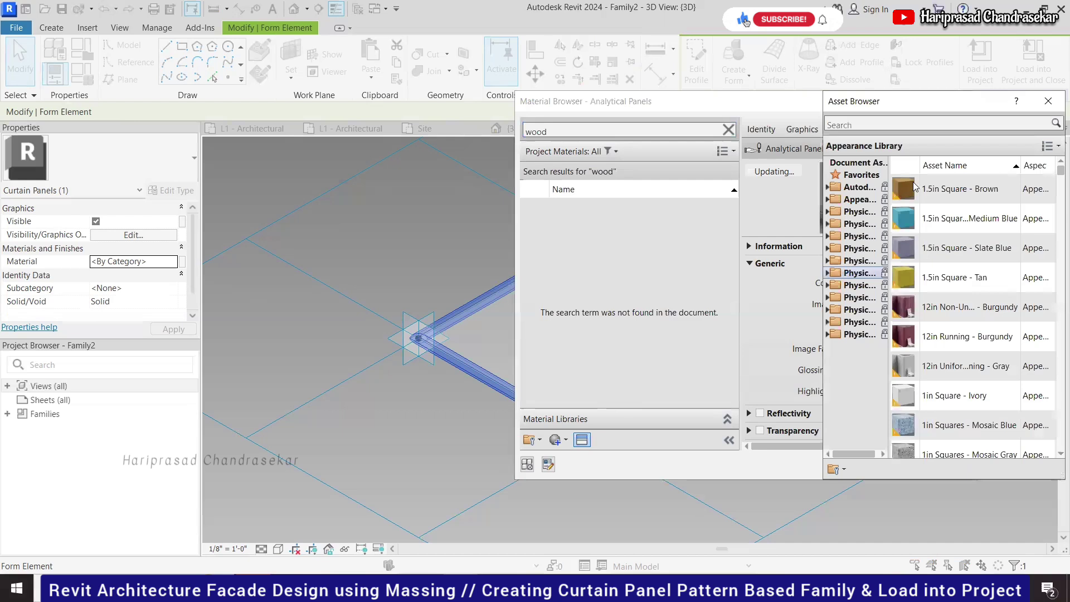
left_click_drag(858, 104, 780, 137)
left_click(809, 155)
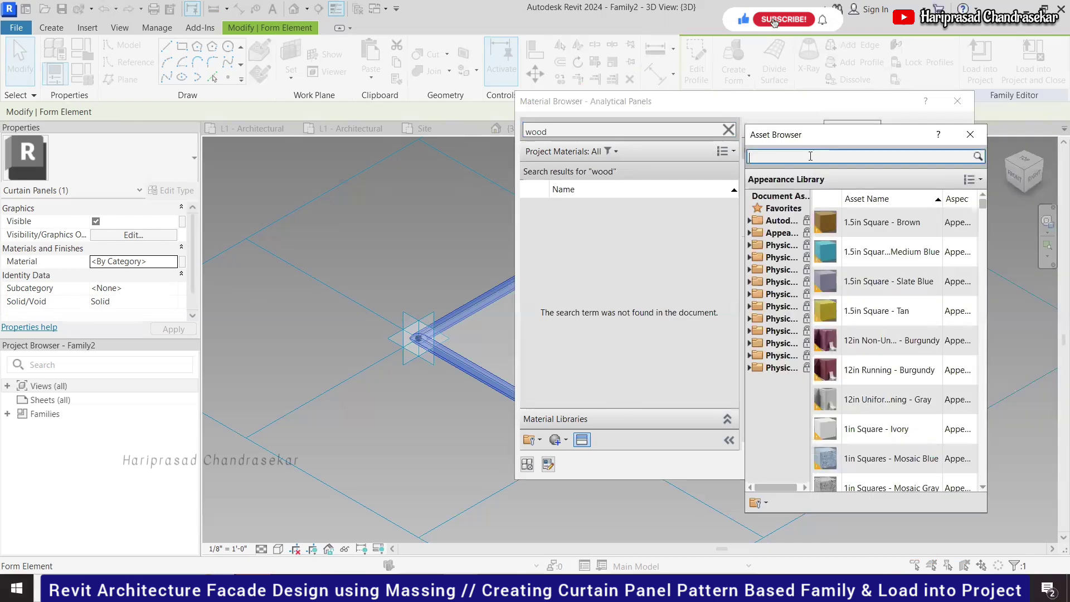
type("alum")
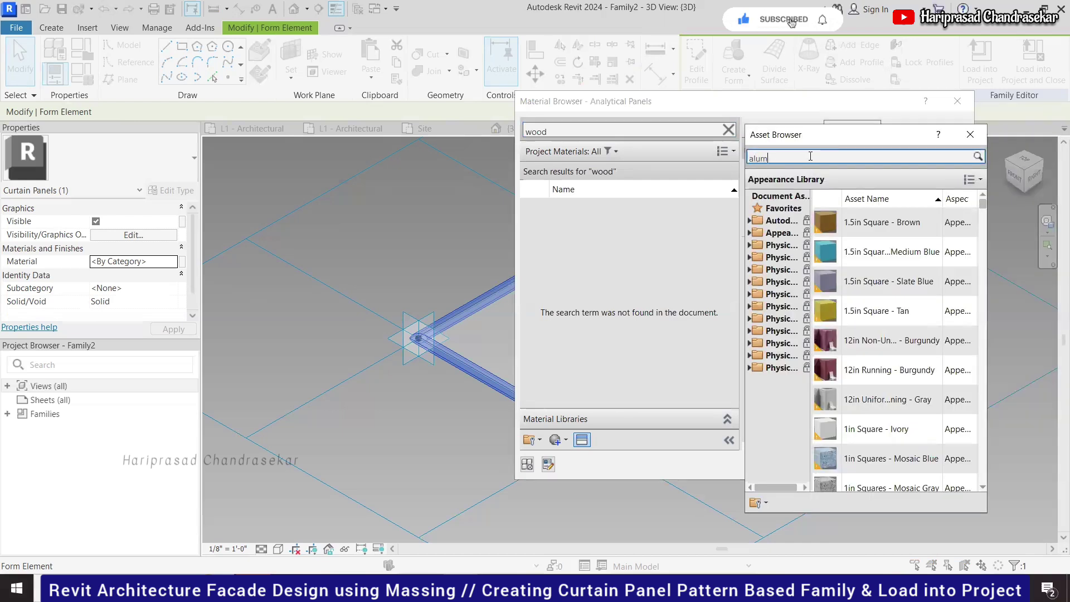
type("inium")
key("Return")
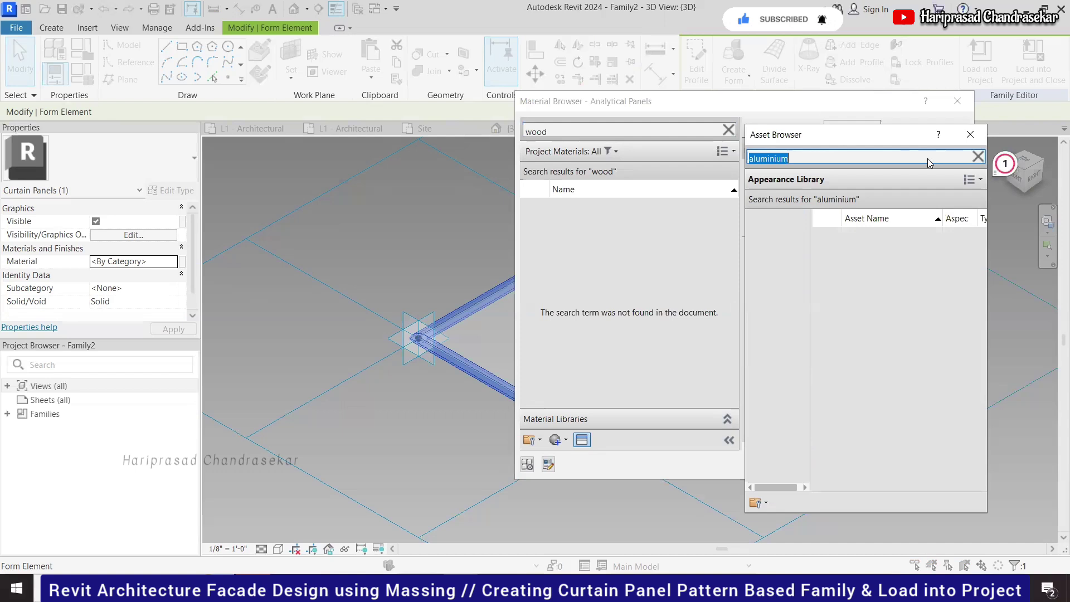
key("BackSpace")
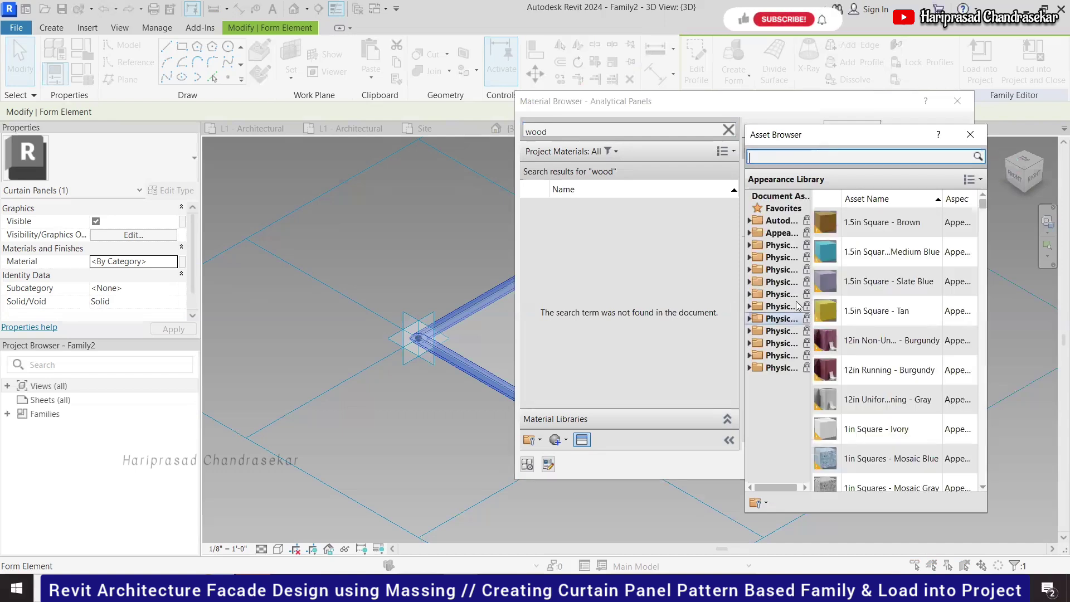
Widen the tree, expand four PhysicalMaterial folders and list the Australian Metal/Steel assets
left_click_drag(811, 275, 860, 275)
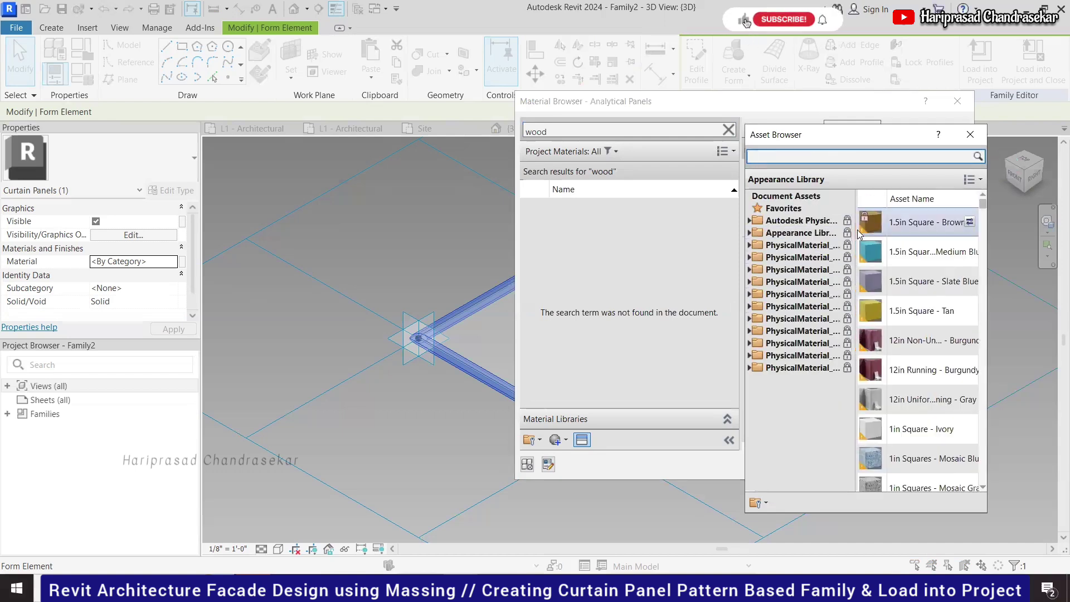
left_click(749, 245)
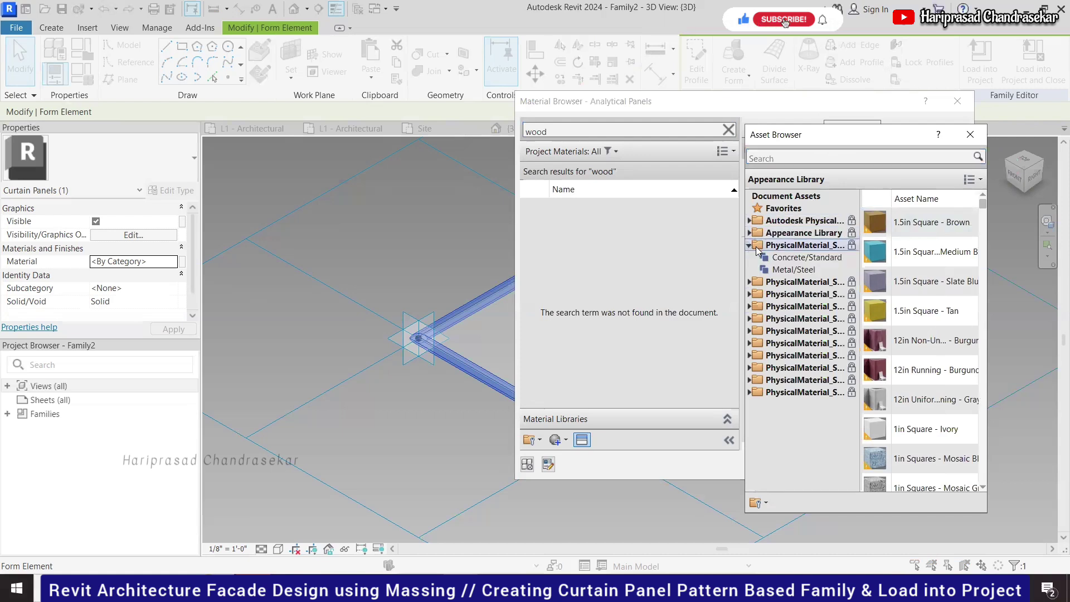
left_click(749, 282)
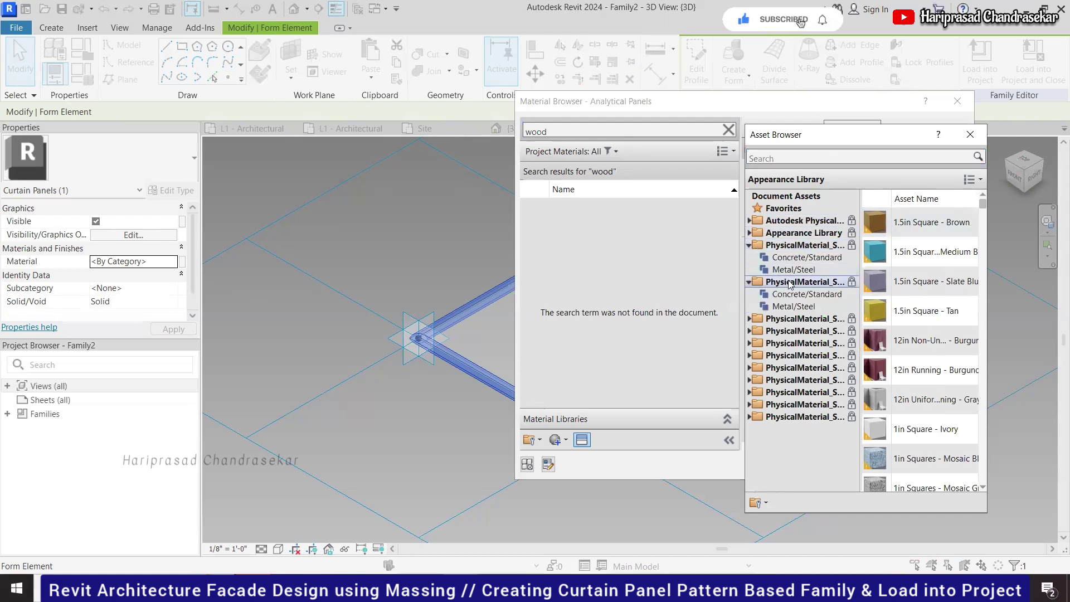
left_click(749, 319)
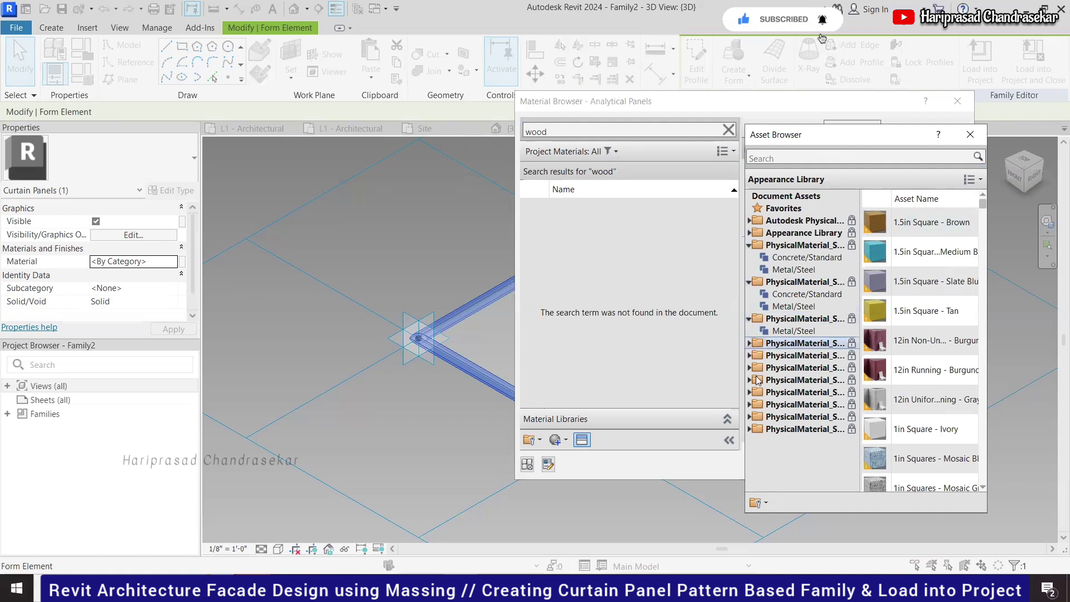
left_click(749, 345)
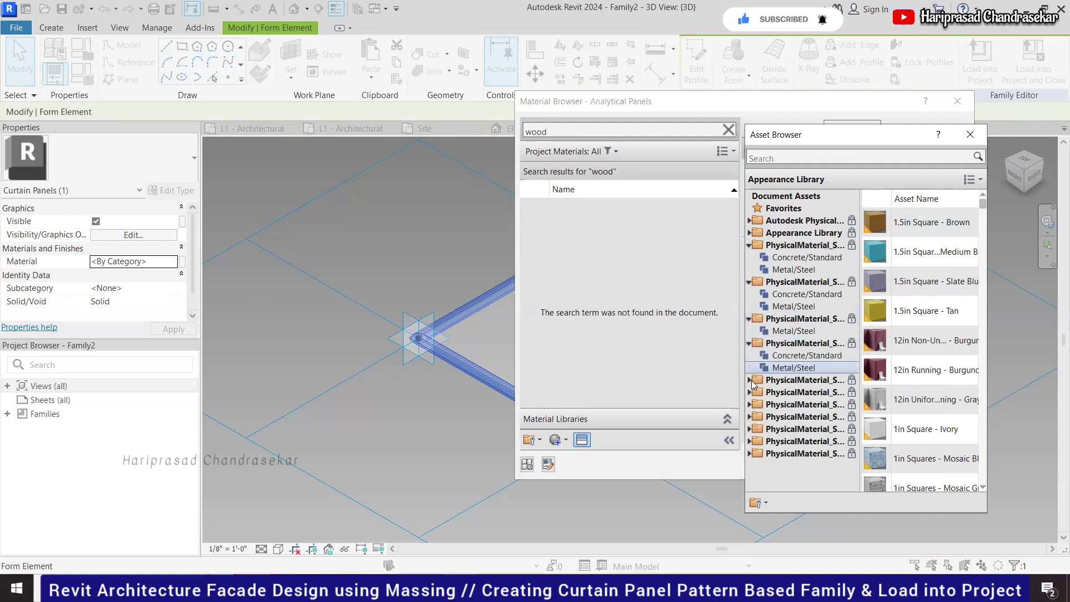
left_click(794, 269)
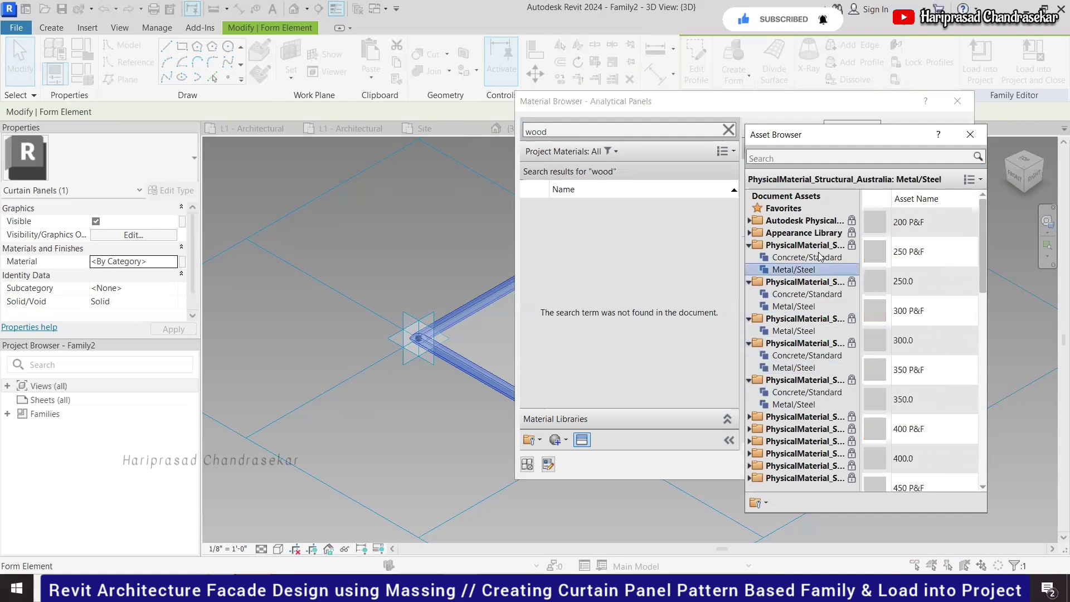
Give the frame's Analytical Panels material the Aluminum - Anodized Glossy (Red) appearance and confirm
double_click(752, 233)
left_click(784, 344)
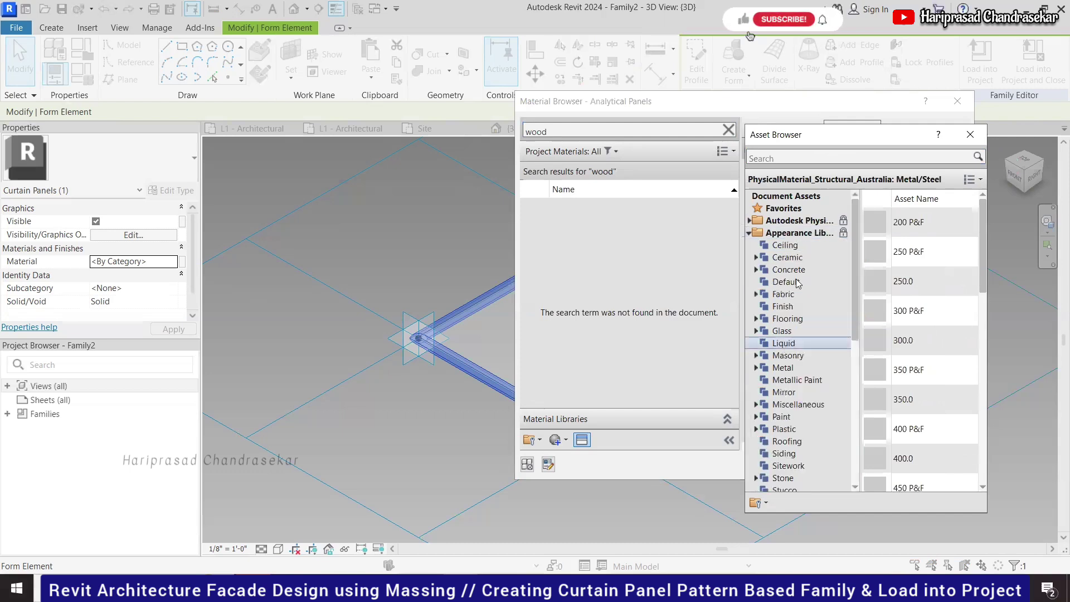
left_click(798, 258)
left_click(793, 369)
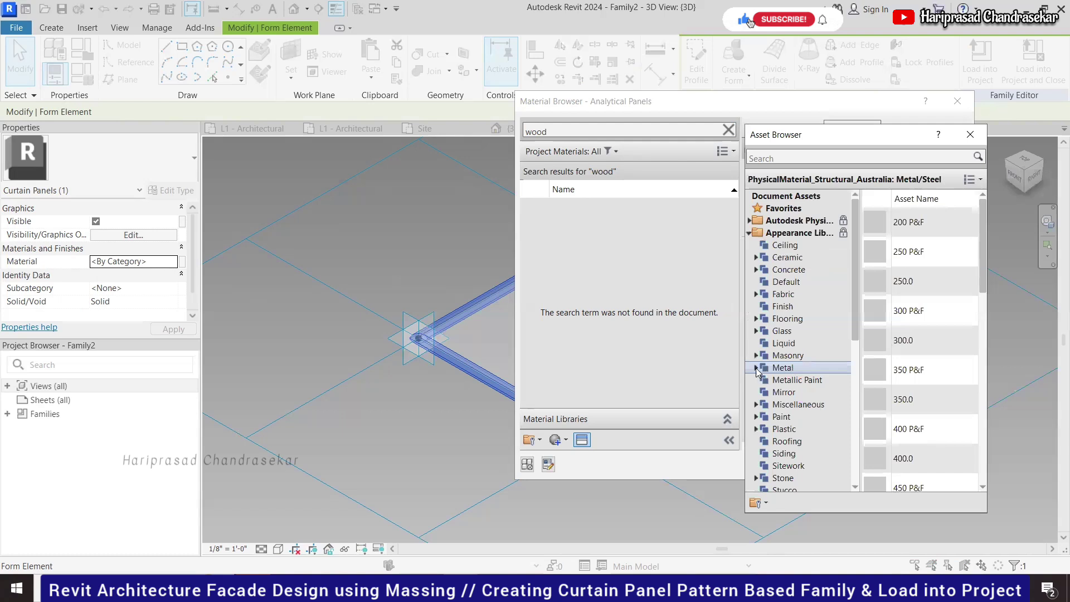
left_click(757, 369)
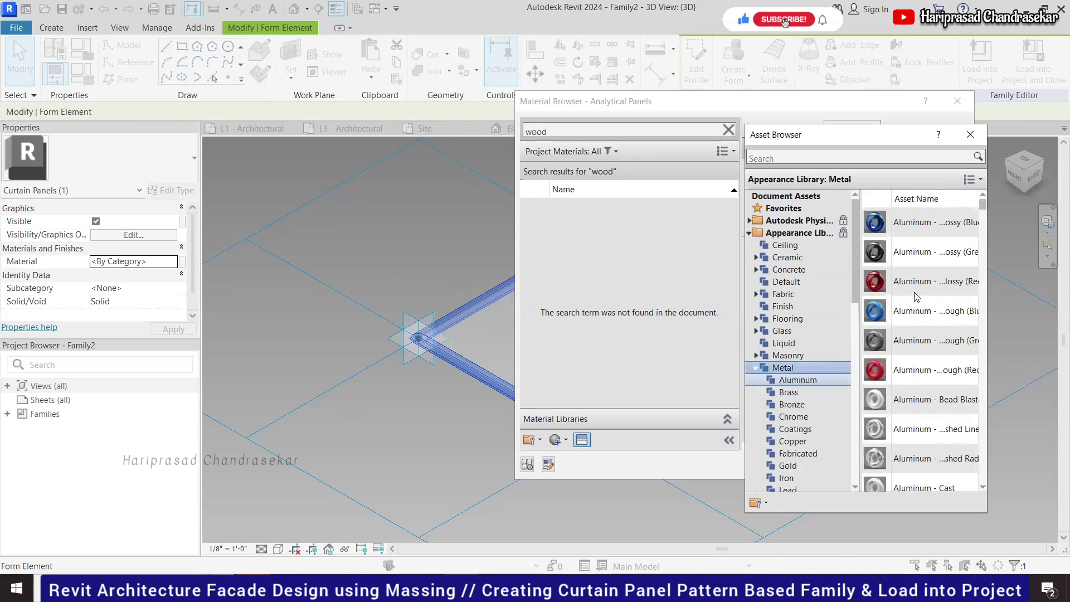
left_click(922, 226)
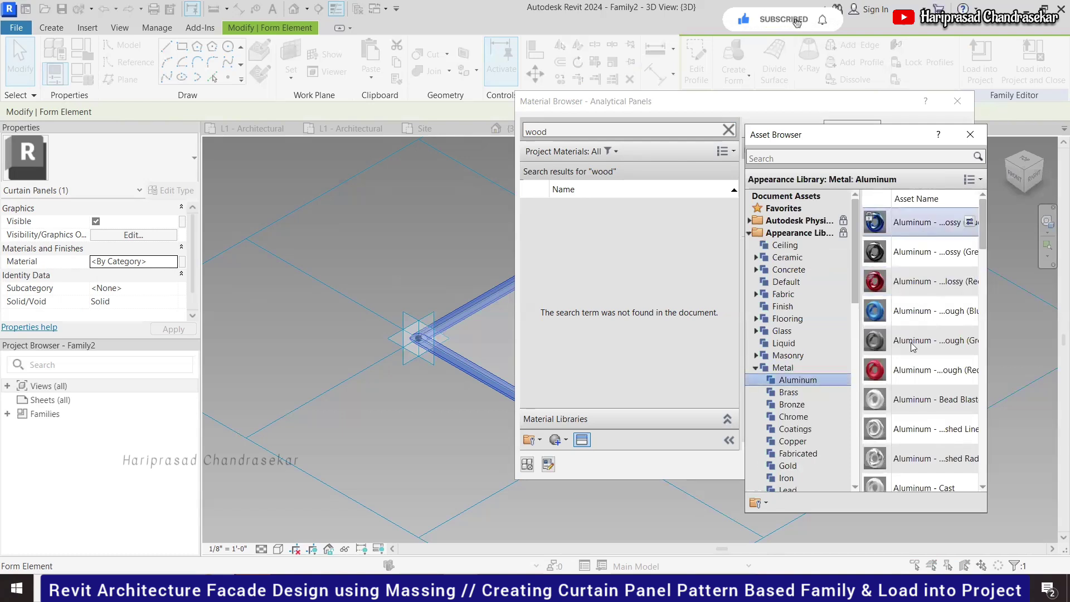
left_click(905, 309)
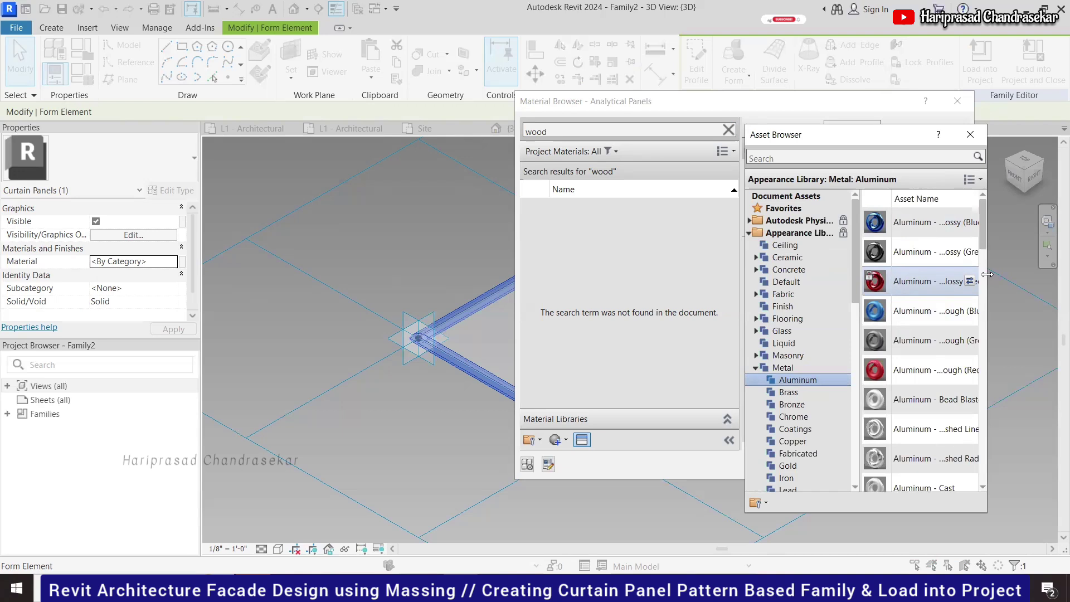
scroll(944, 285, "down", 3)
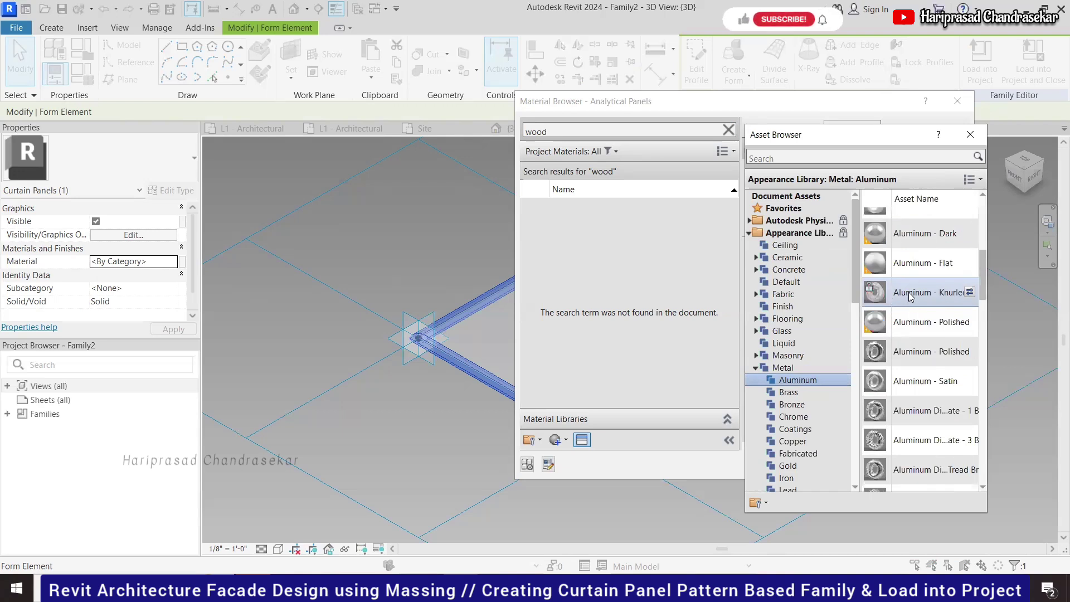
scroll(910, 296, "up", 3)
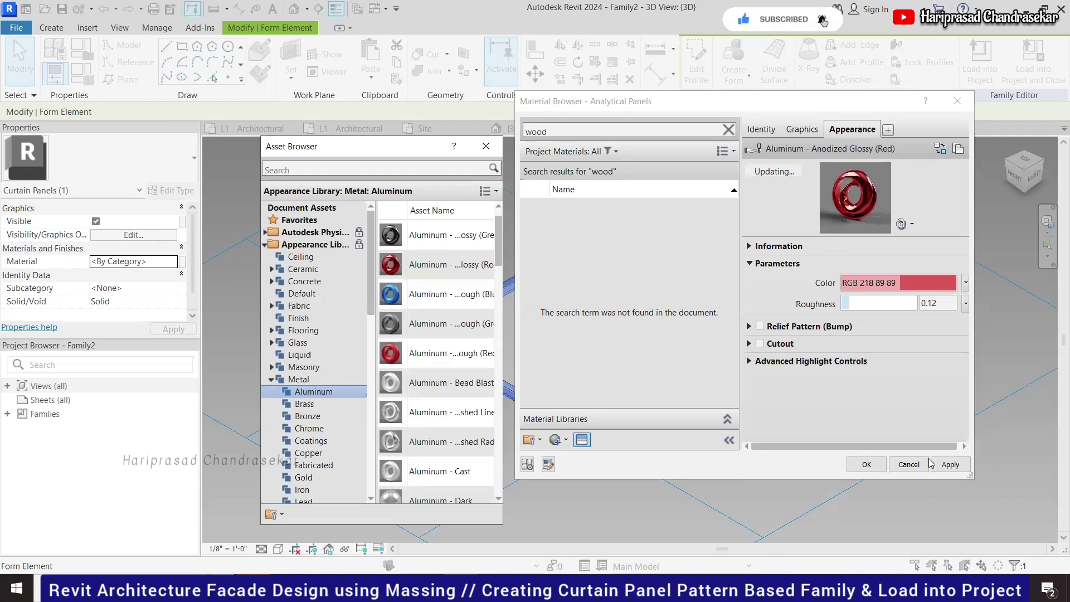
left_click(951, 464)
left_click(868, 465)
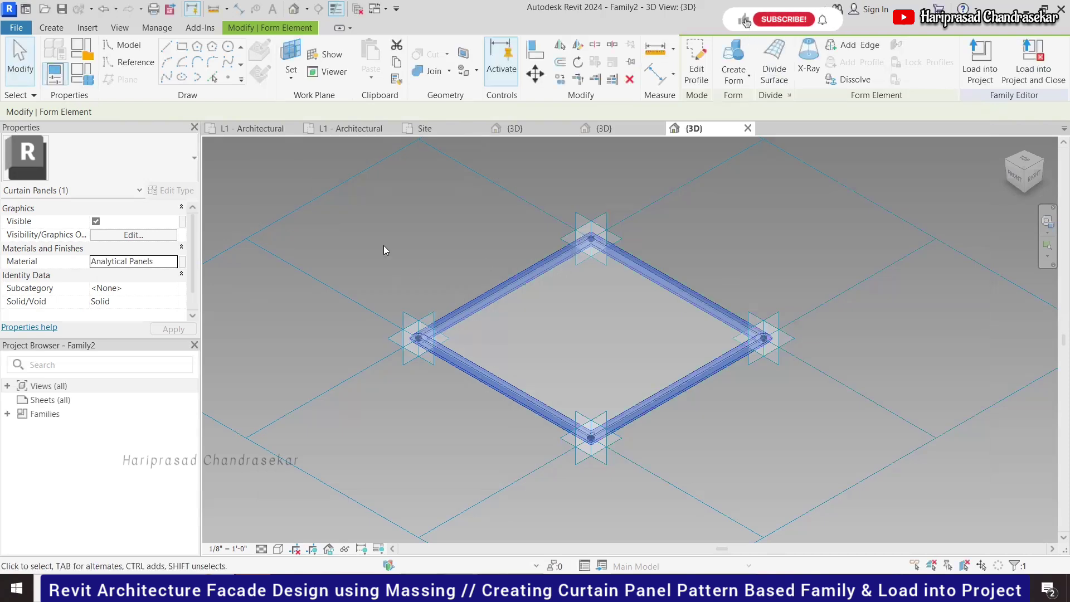
Reselect the panel frame form and pick its Analytical Panels material value
left_click(687, 281)
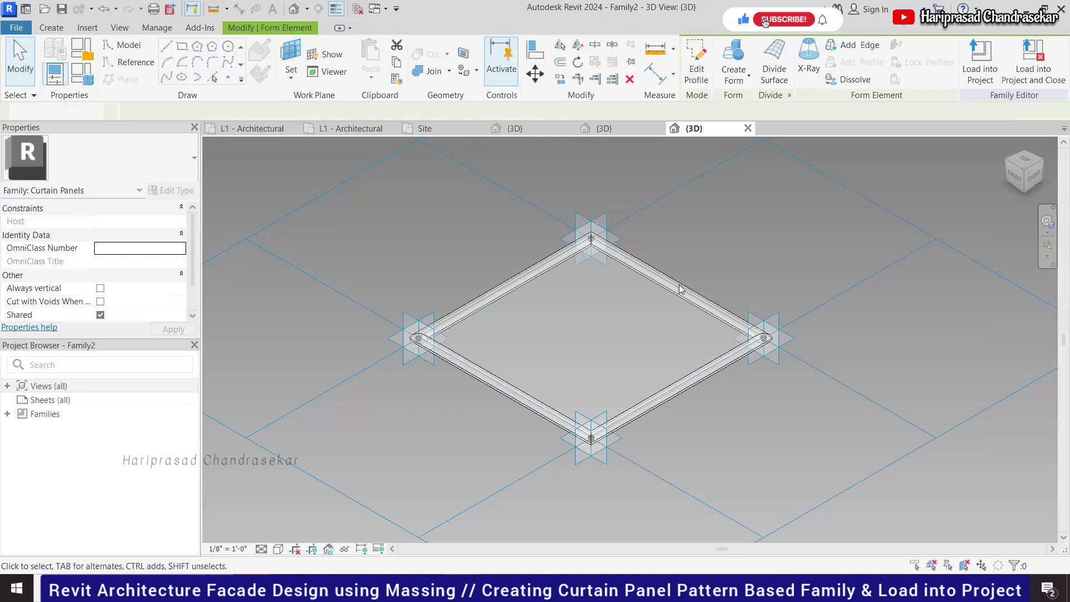
left_click(680, 289)
left_click(680, 288)
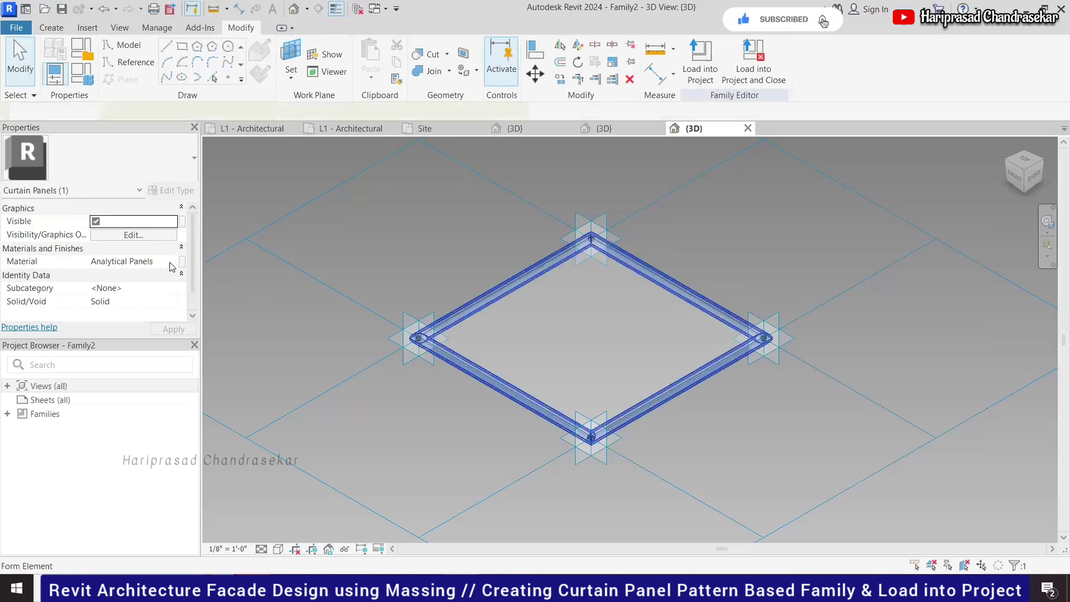
left_click(135, 261)
Make Analytical Panels shade with its red render appearance (RGB 218 89 89), then deselect
left_click(172, 262)
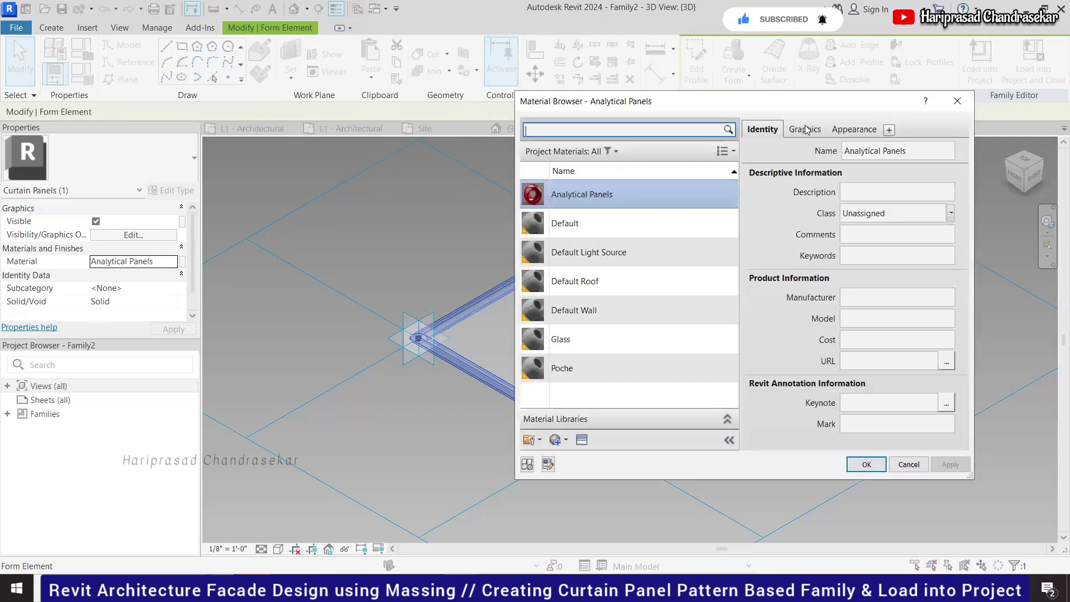
left_click(804, 129)
left_click(853, 130)
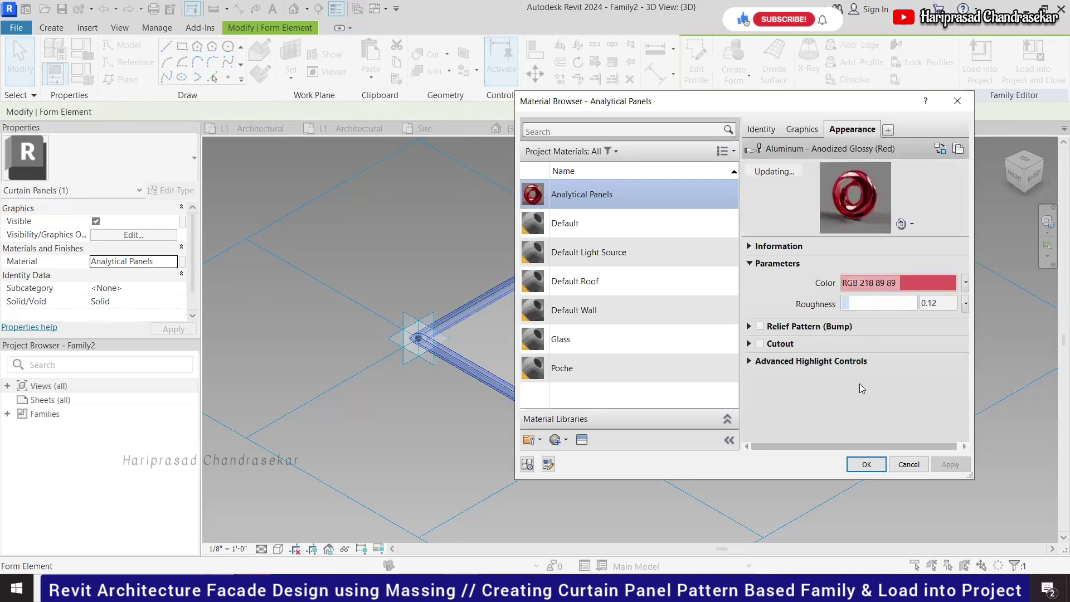
left_click(804, 129)
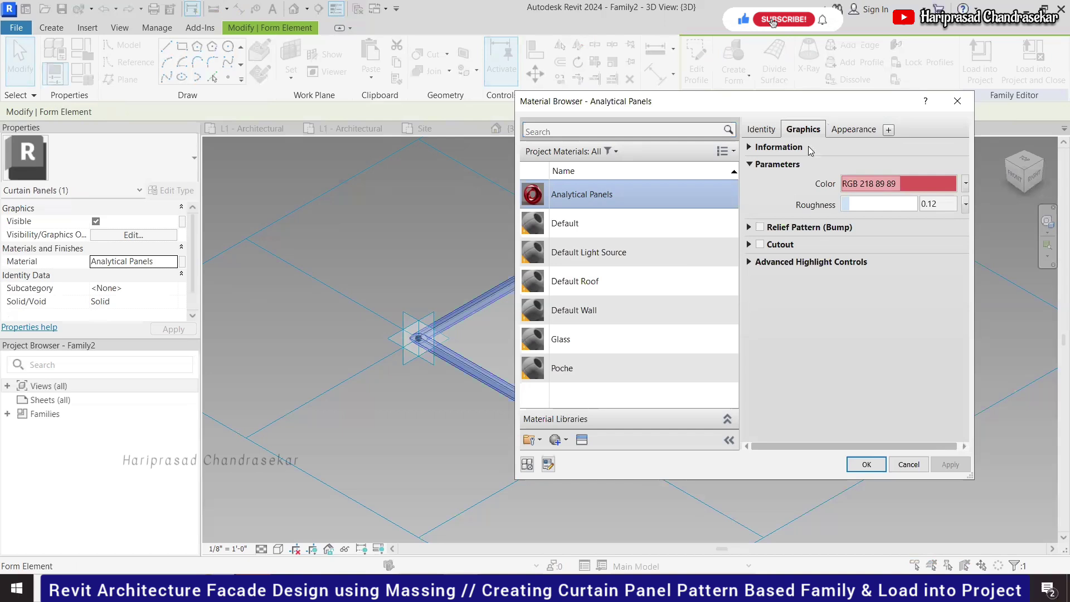
left_click(844, 167)
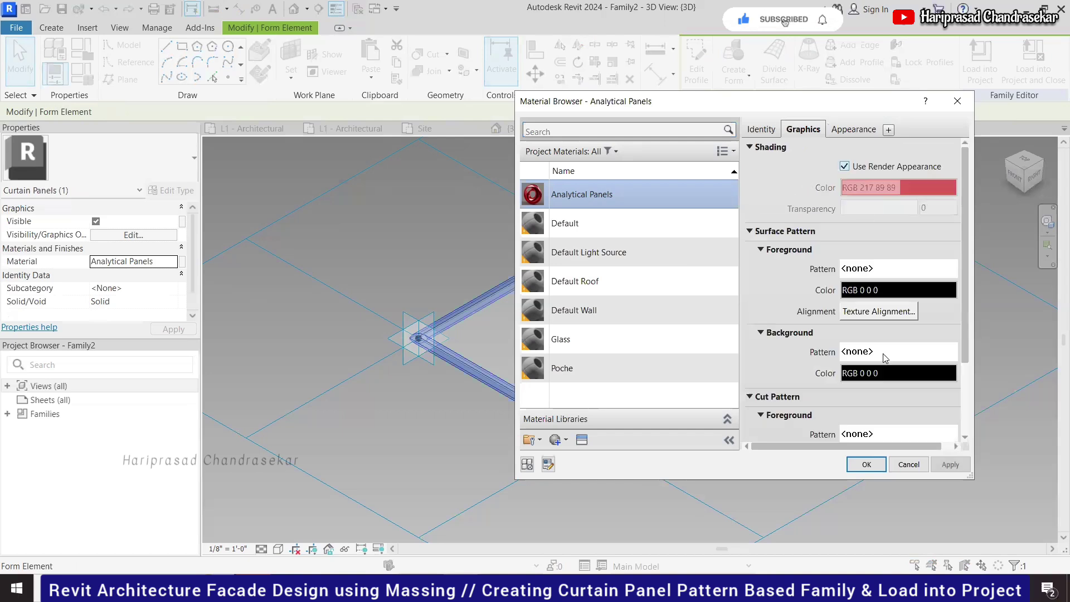
left_click(866, 463)
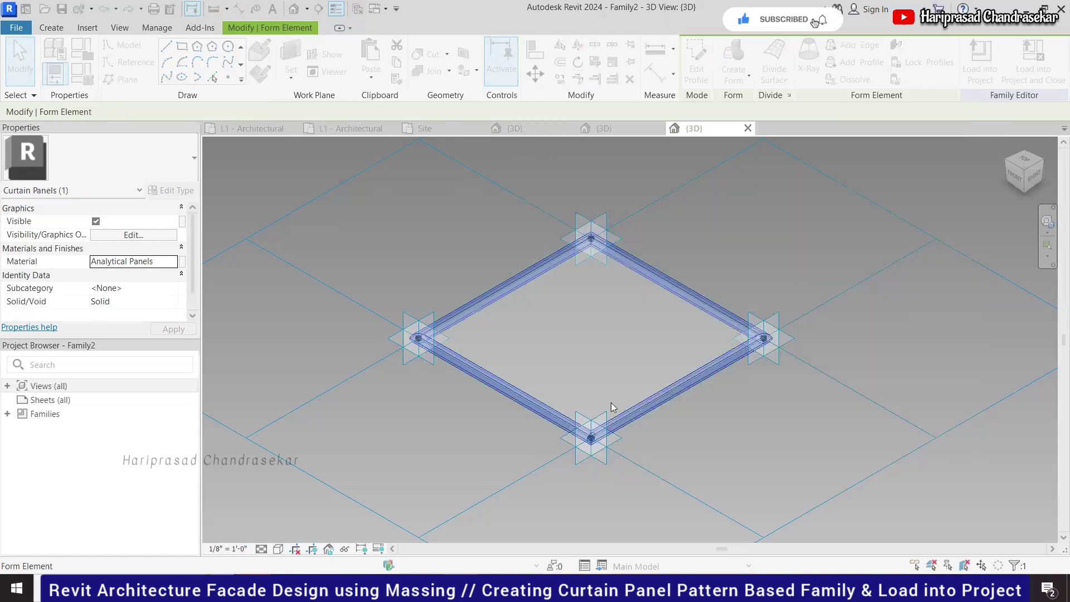
left_click(724, 220)
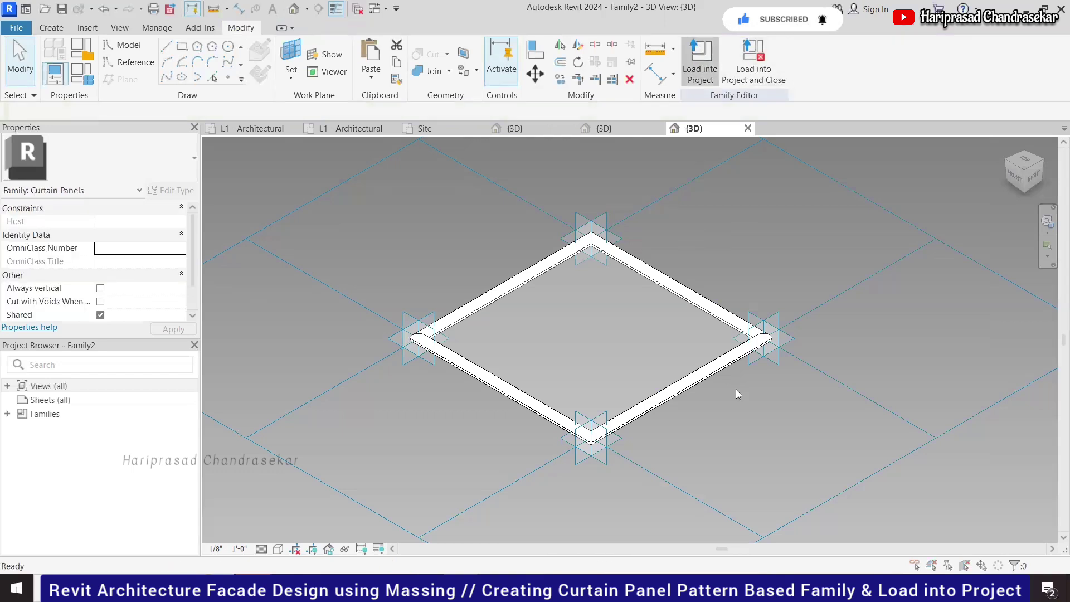
Load Family2 into Project1 with Ctrl+L and confirm
key("ctrl+l")
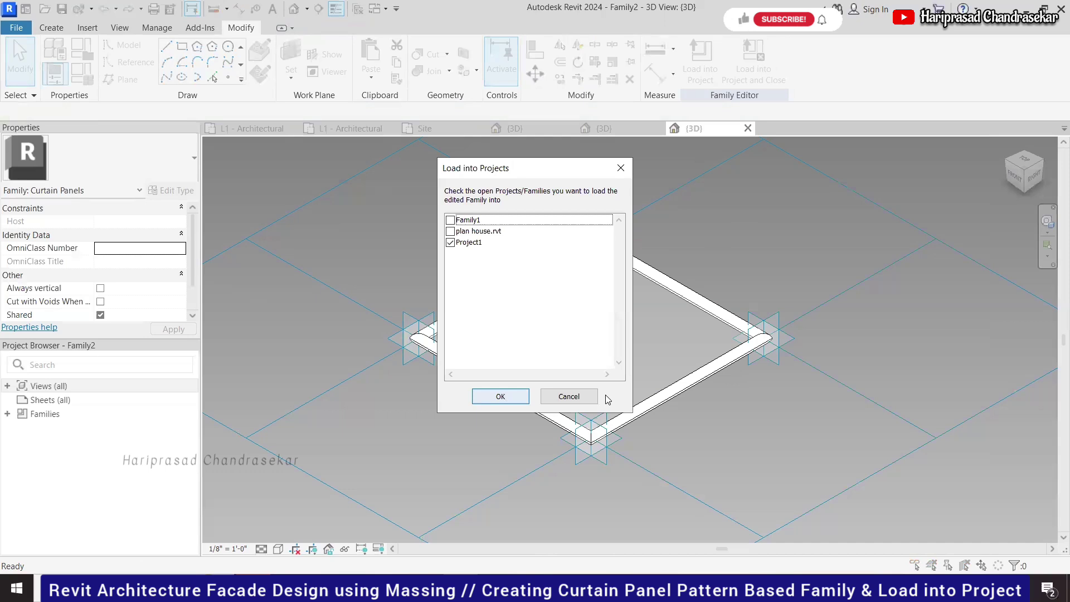
key("Return")
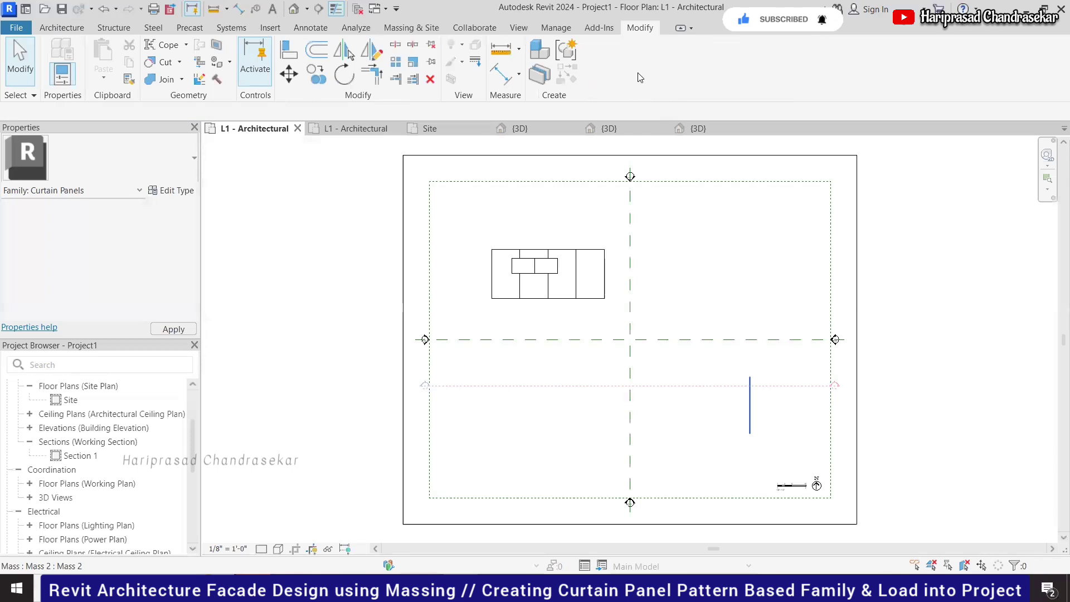
Edit the wall mass in place from the 3D view, selecting and clearing its form edges
left_click(876, 214)
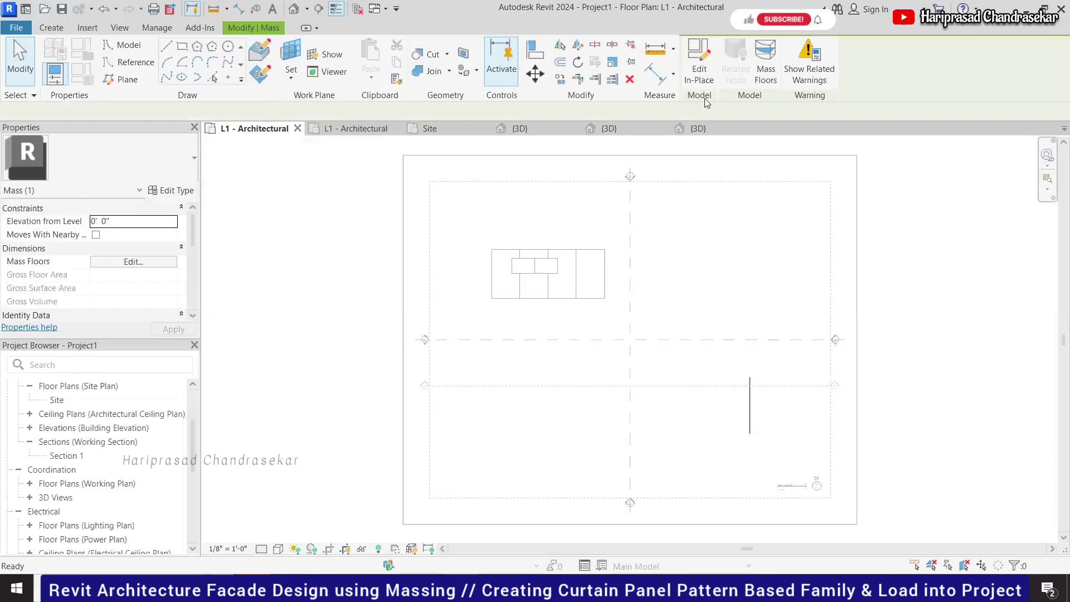
left_click(699, 74)
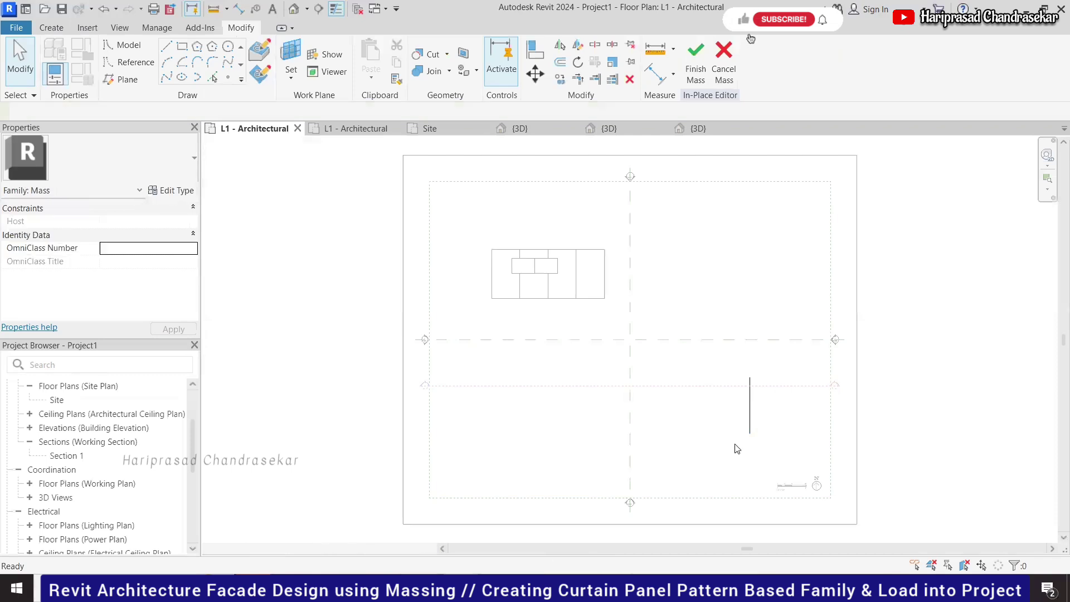
key("ctrl+Tab")
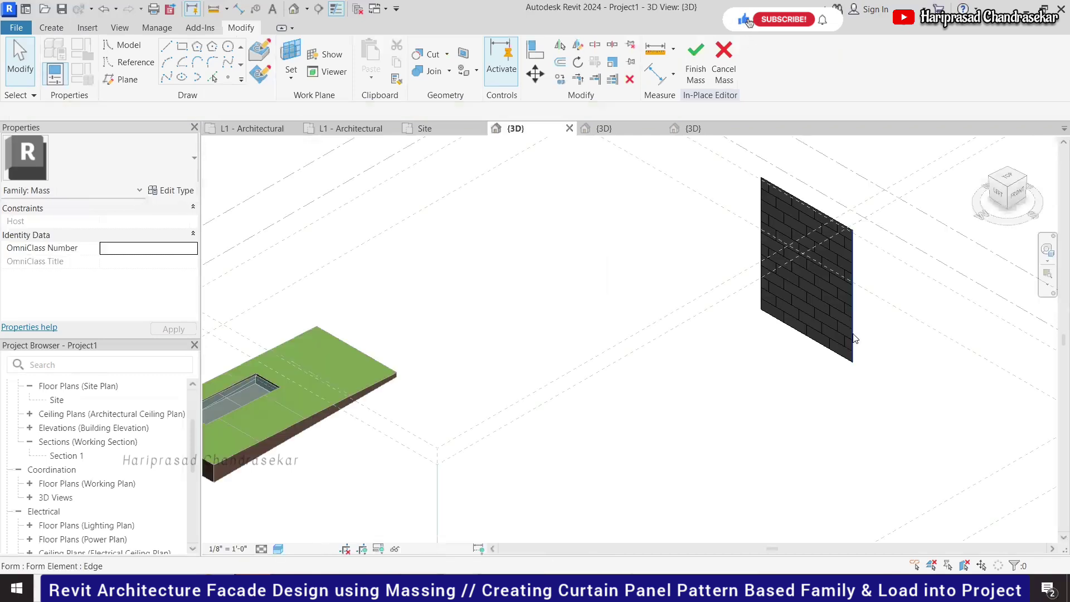
left_click(852, 362)
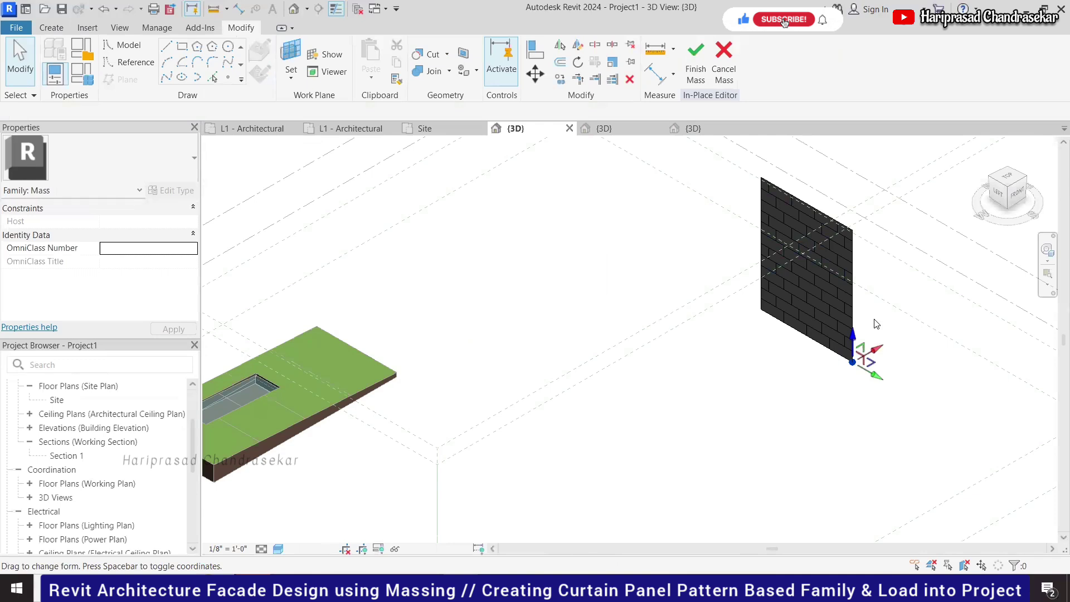
left_click(856, 325)
key("Escape")
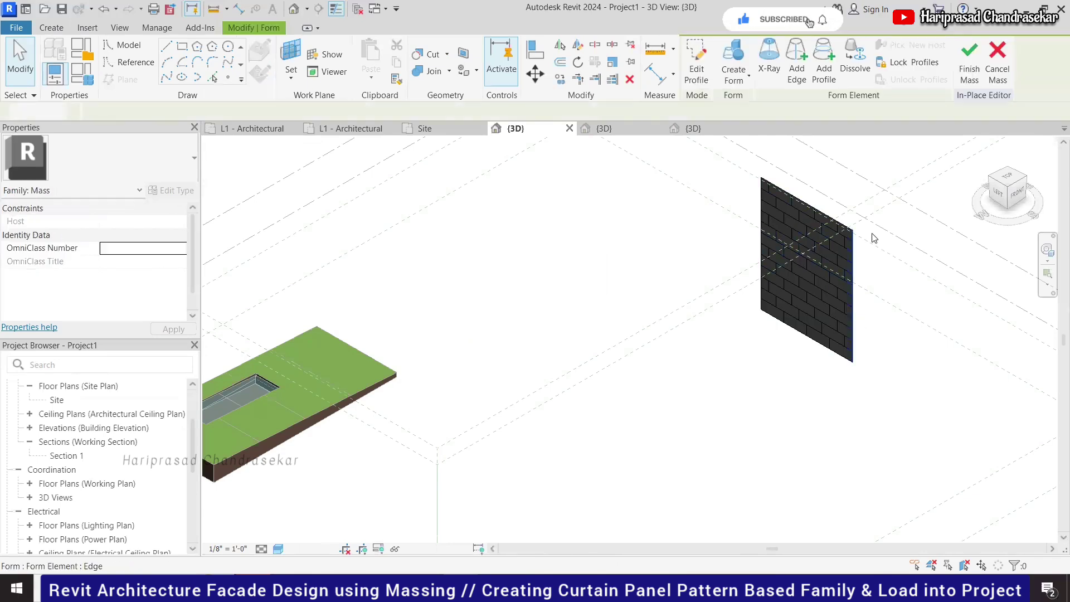
left_click(847, 238)
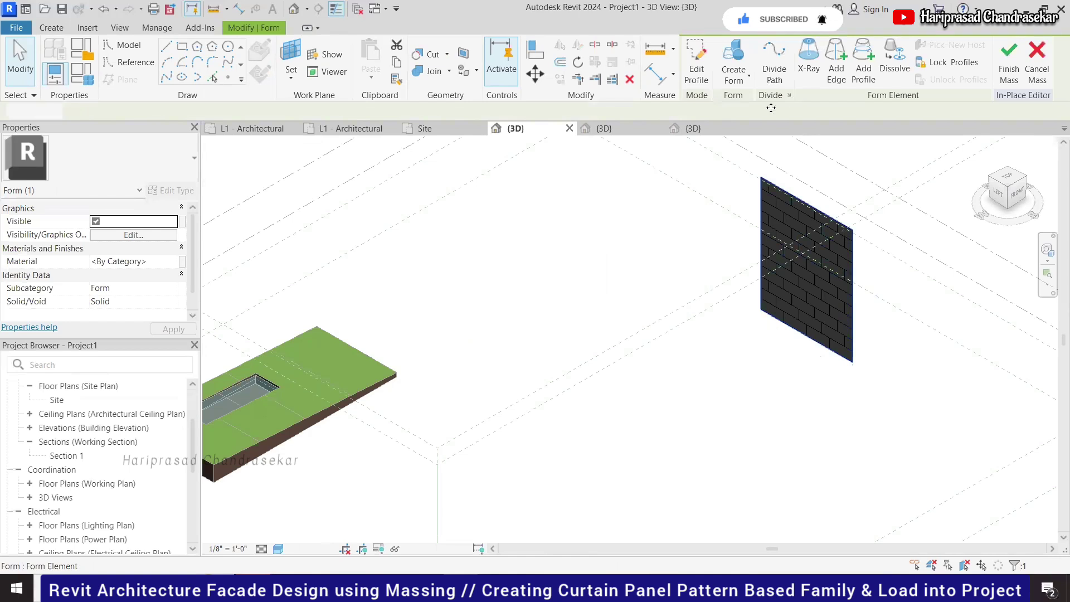
key("Escape")
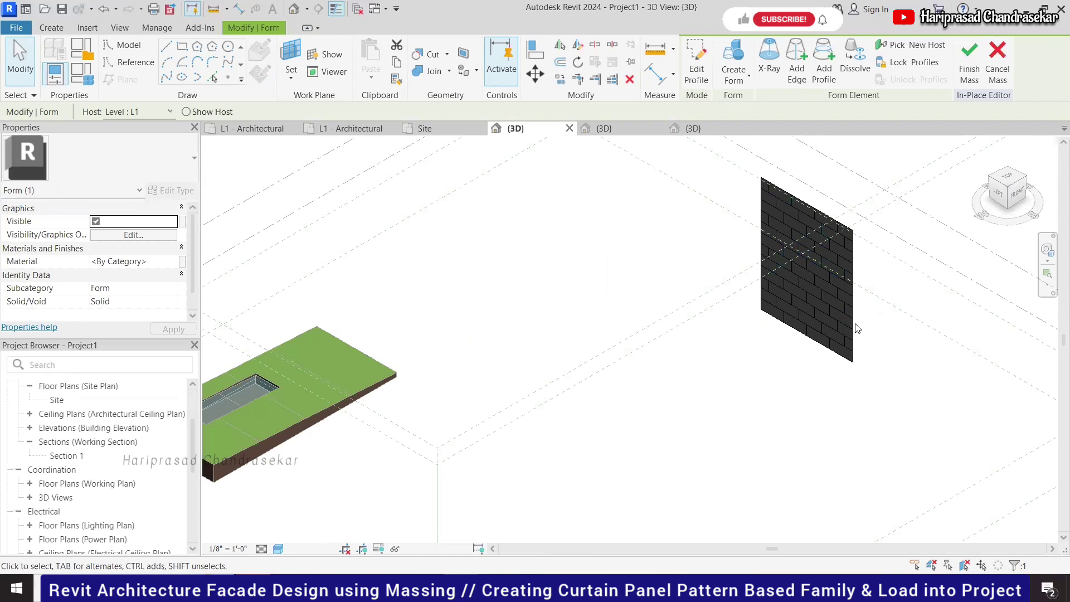
key("Escape")
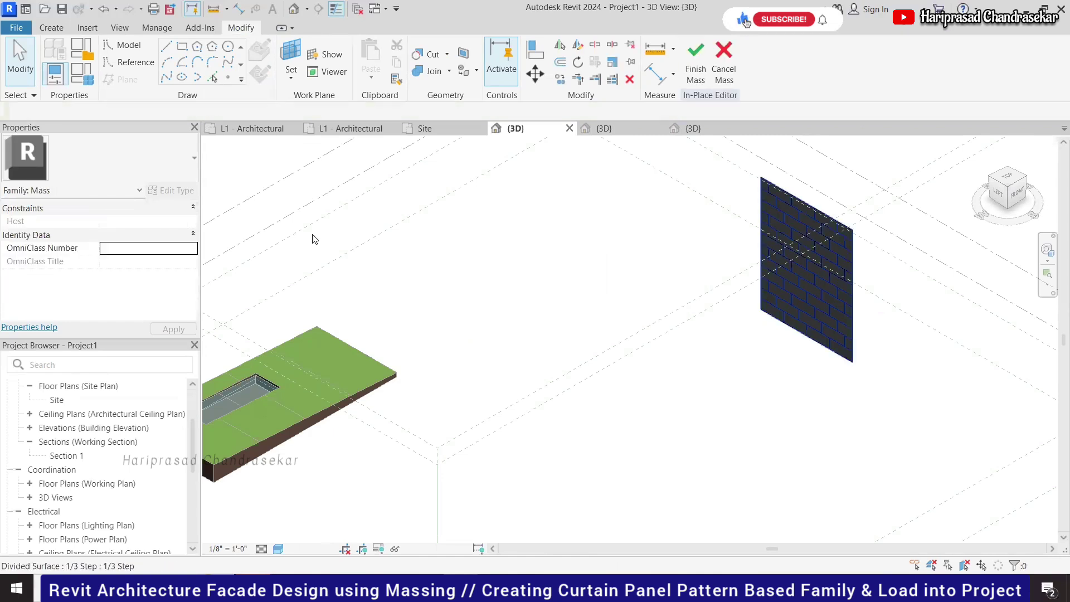
Check the wall's surface pattern list without changing it, then return to the Family2 {3D} view
left_click(199, 178)
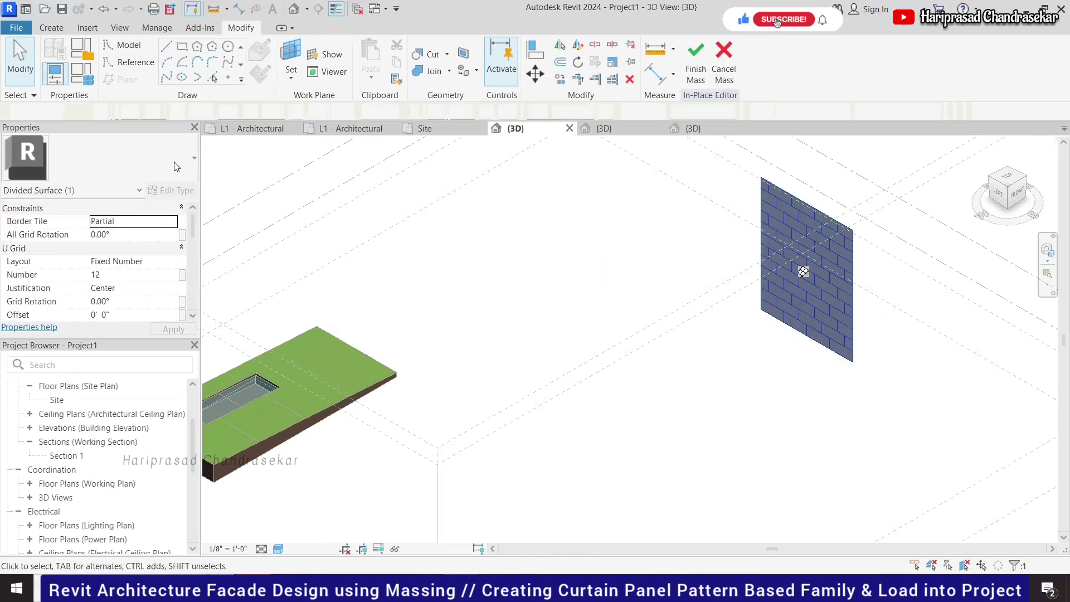
left_click(193, 159)
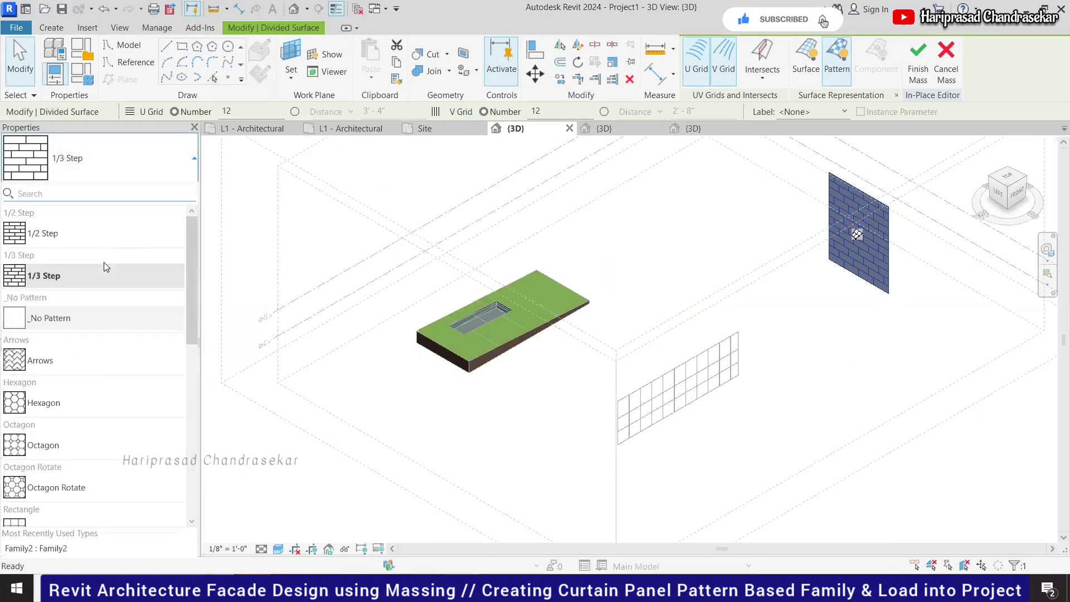
scroll(105, 266, "down", 5)
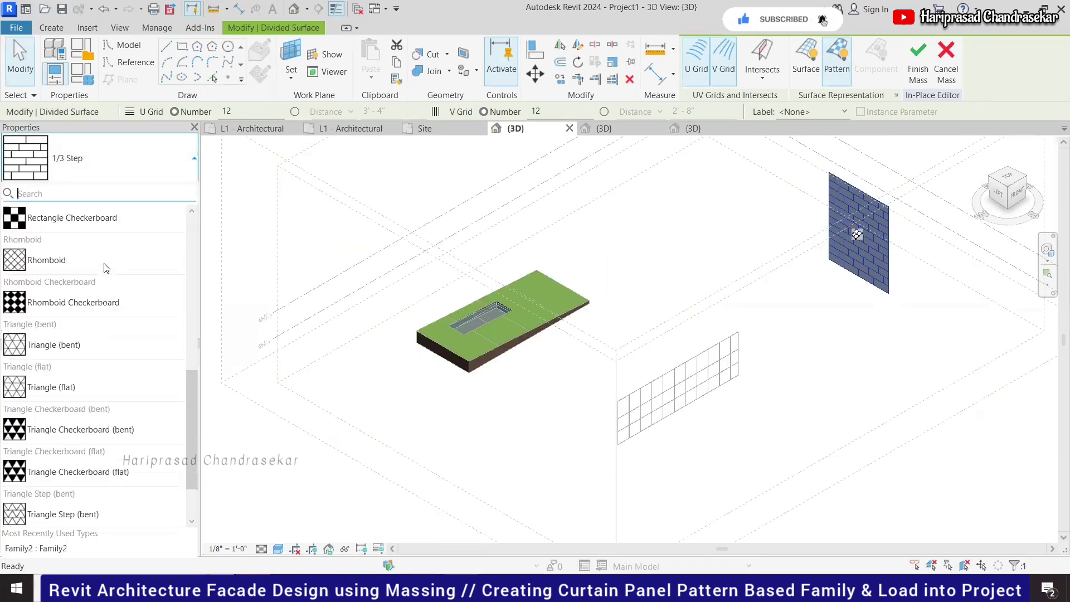
scroll(103, 266, "down", 2)
scroll(109, 266, "up", 4)
scroll(145, 242, "up", 3)
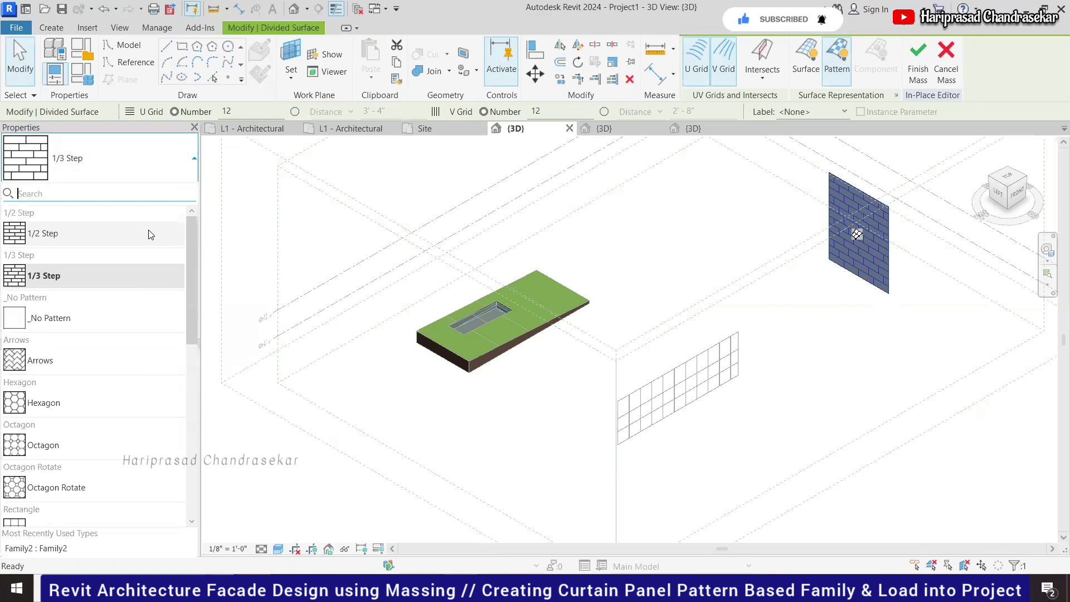
left_click(357, 198)
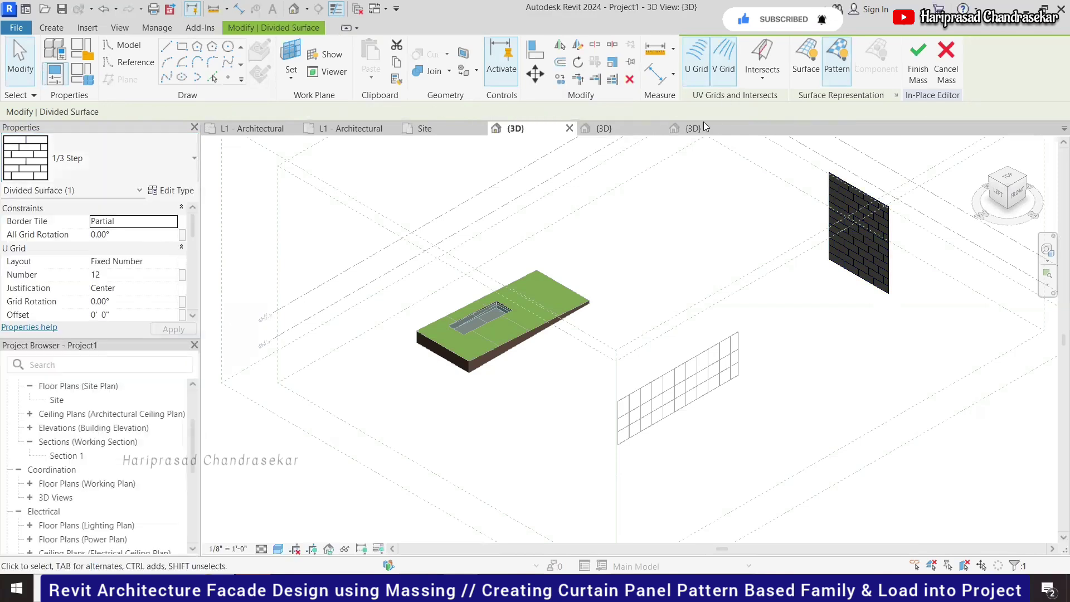
left_click(718, 125)
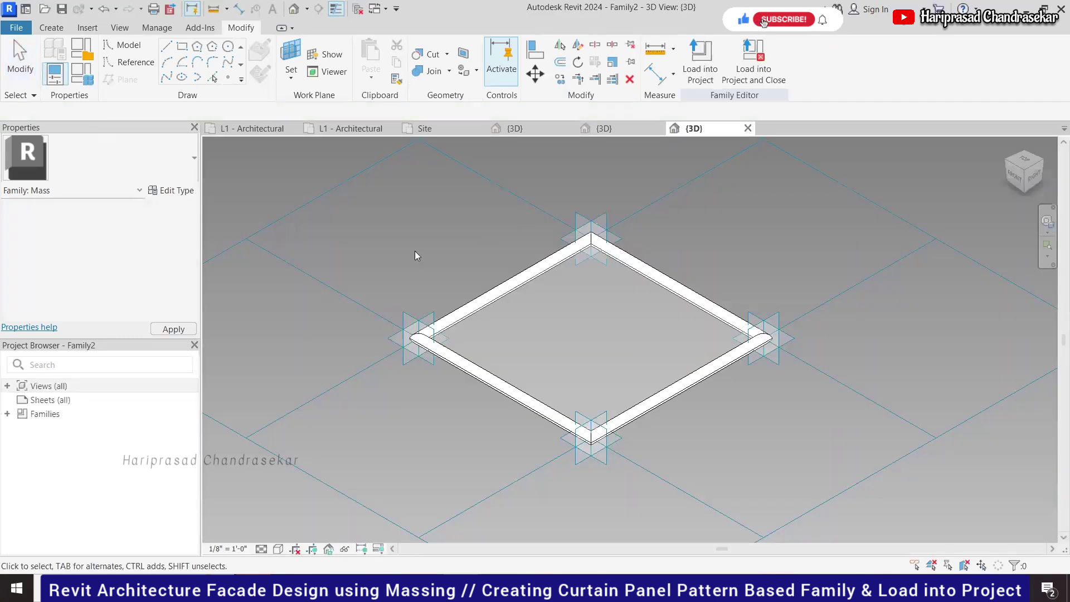
Save the Family2 curtain panel family under the name 'curtain'
left_click(414, 251)
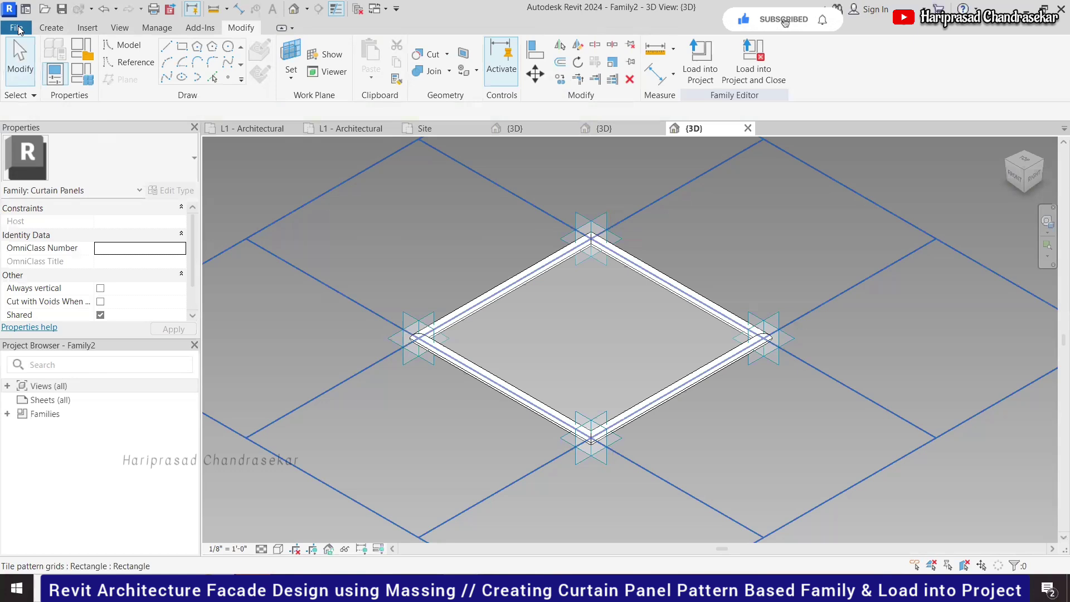
left_click(18, 30)
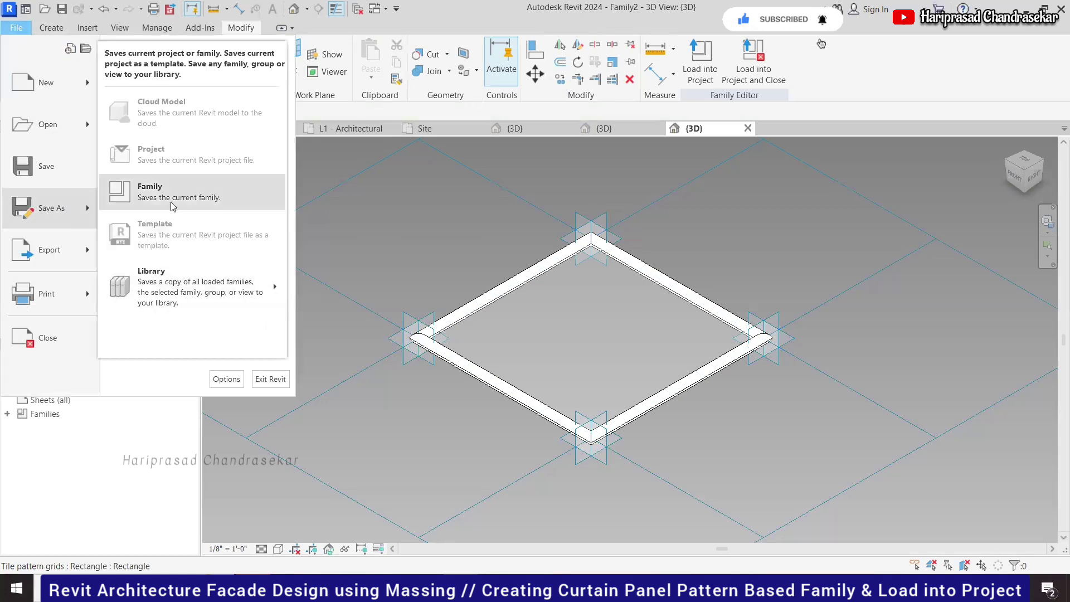
left_click(177, 202)
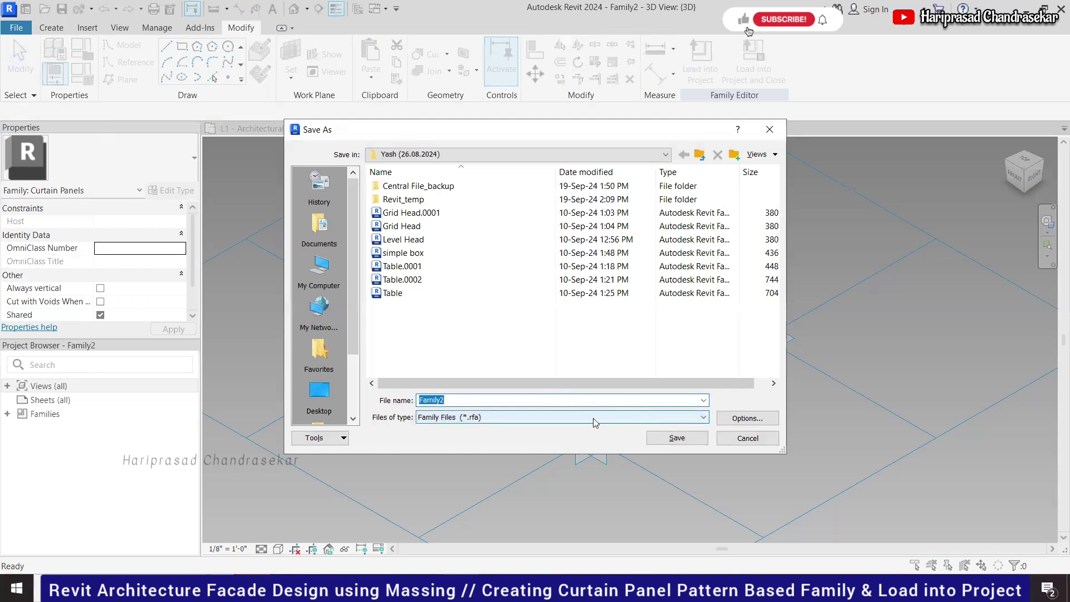
type("curtain")
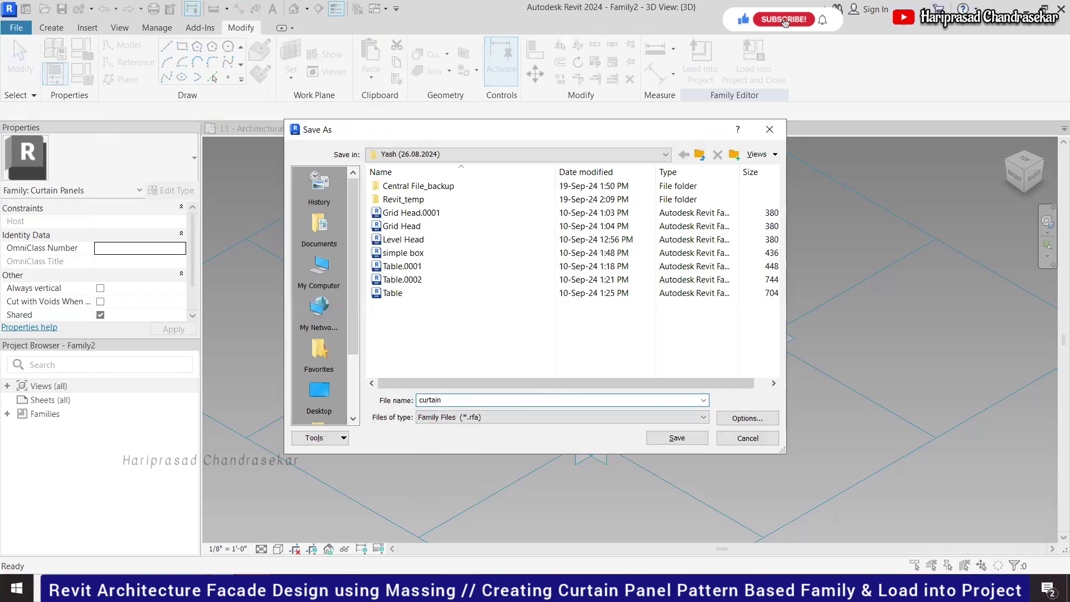
left_click(677, 438)
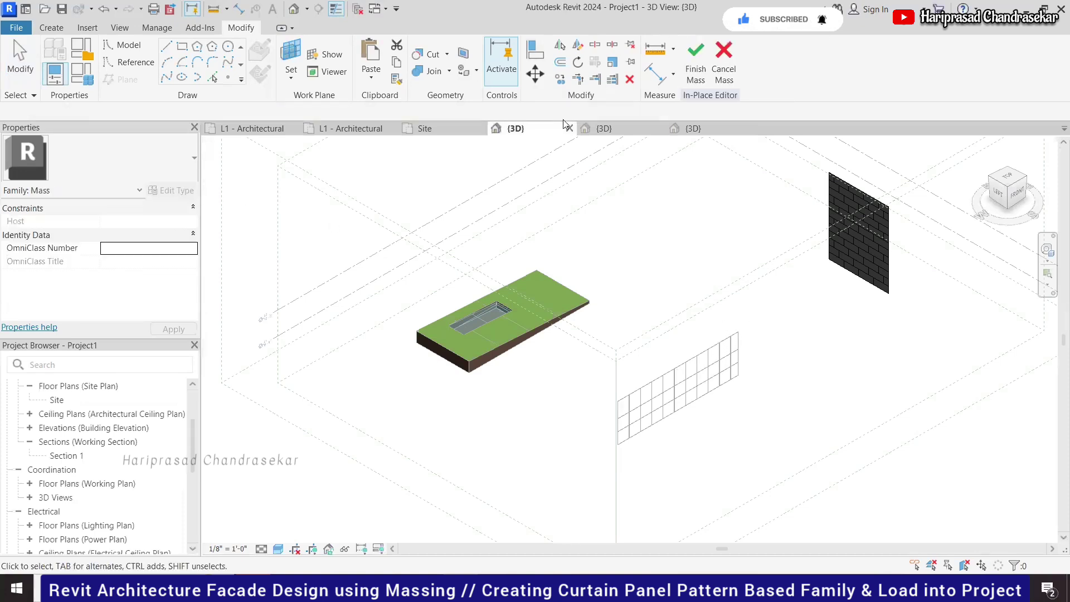
Open the type properties of the divided surface's 1/3 Step pattern
left_click(889, 264)
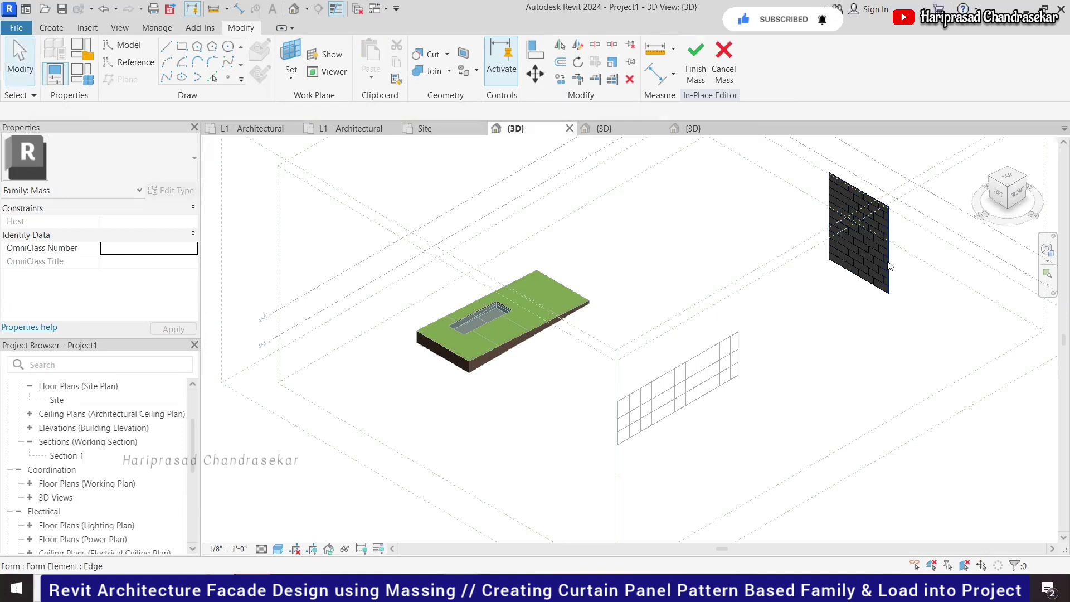
key("Escape")
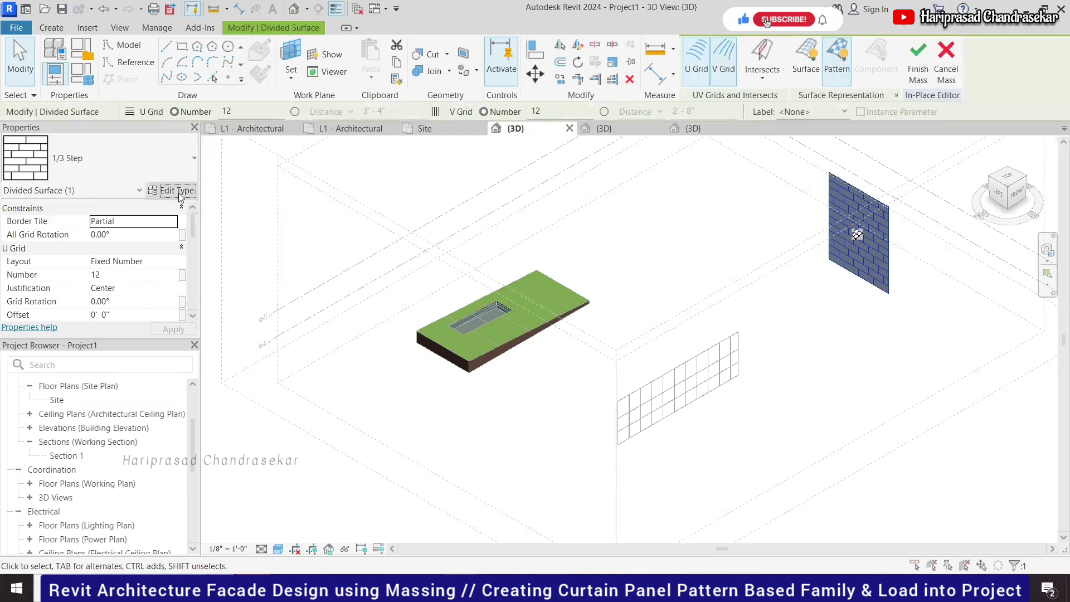
left_click(178, 194)
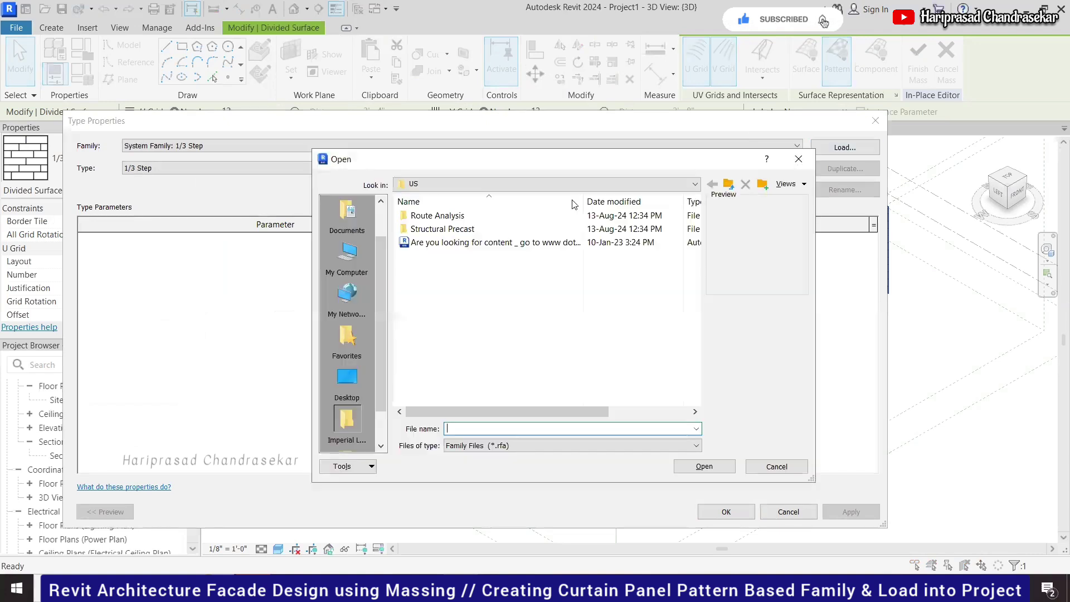
Load curtain.rfa from Documents > Revit Files and apply it as the surface's panel type
left_click(343, 260)
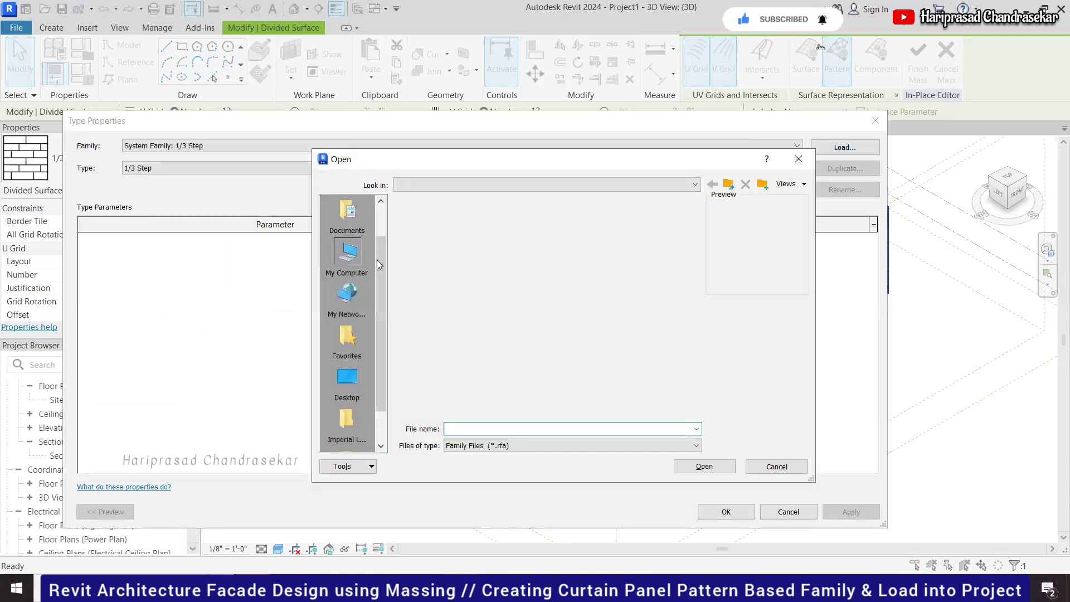
double_click(431, 257)
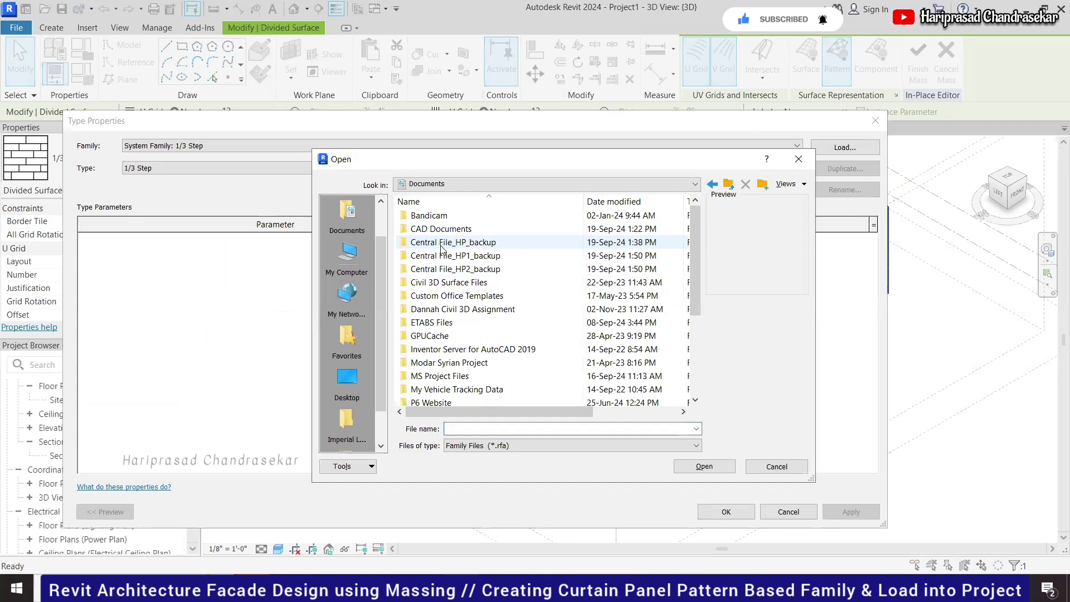
scroll(467, 317, "down", 5)
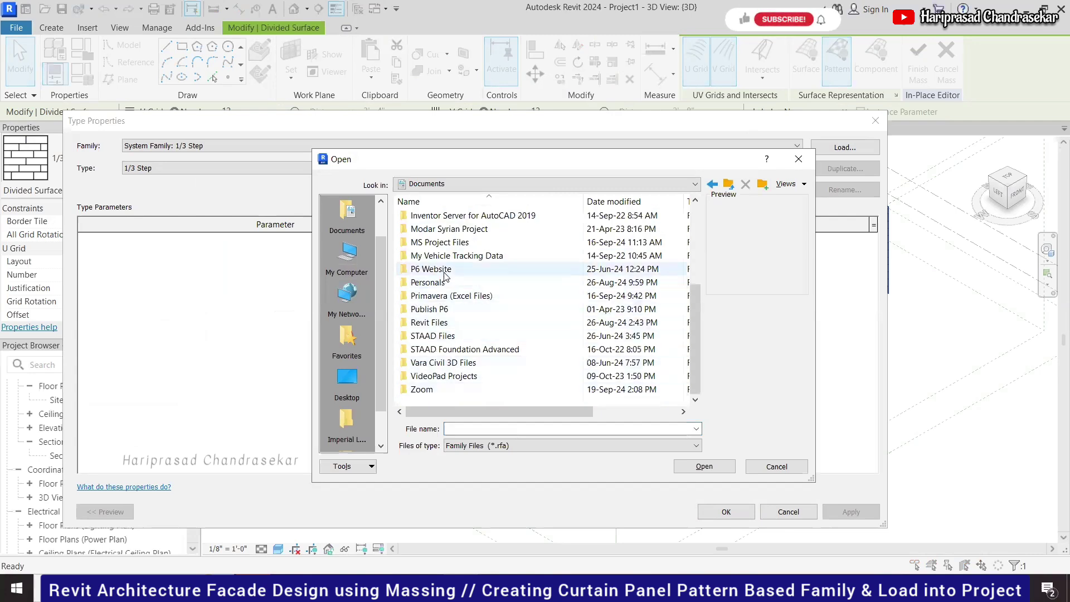
double_click(429, 321)
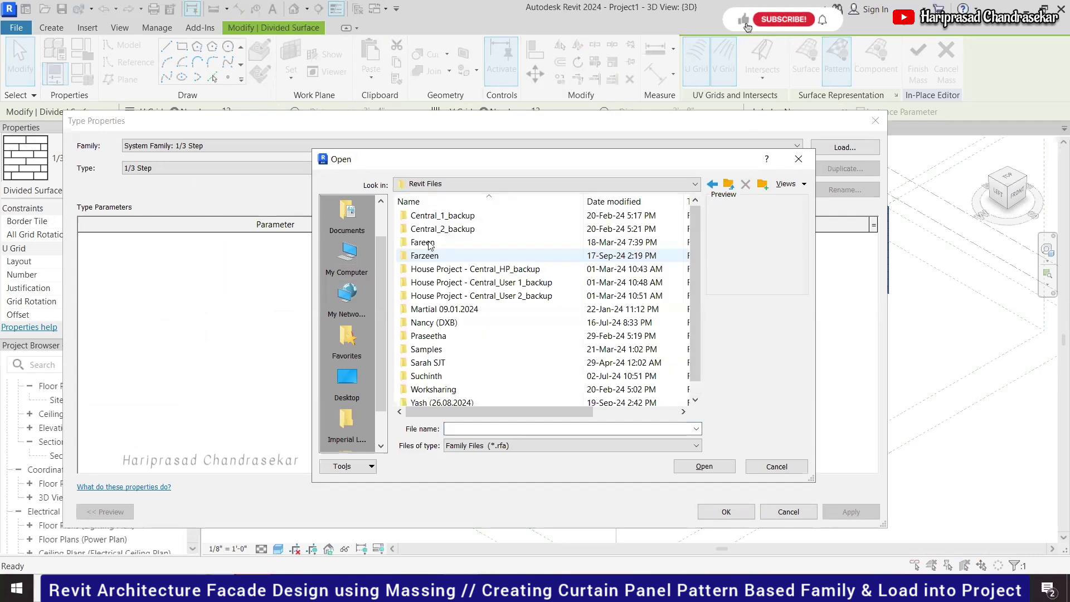
double_click(441, 389)
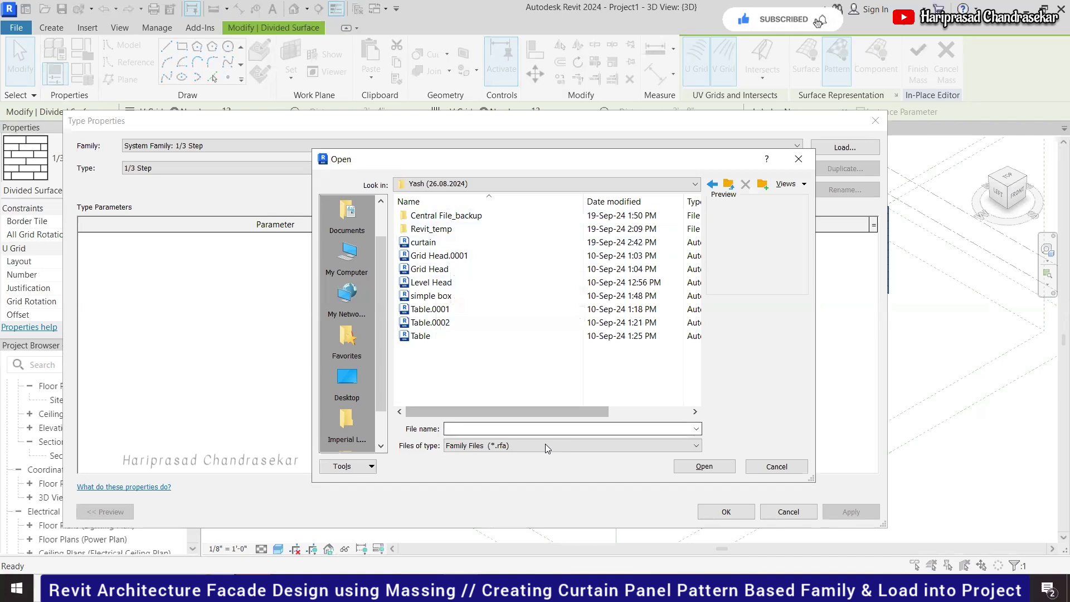
left_click(431, 295)
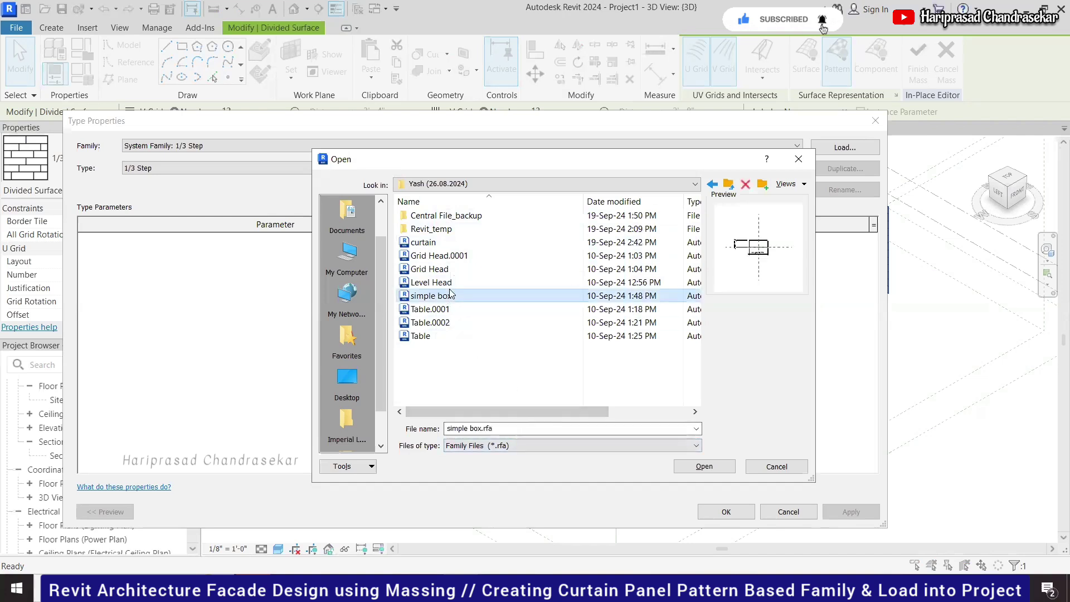
left_click(424, 242)
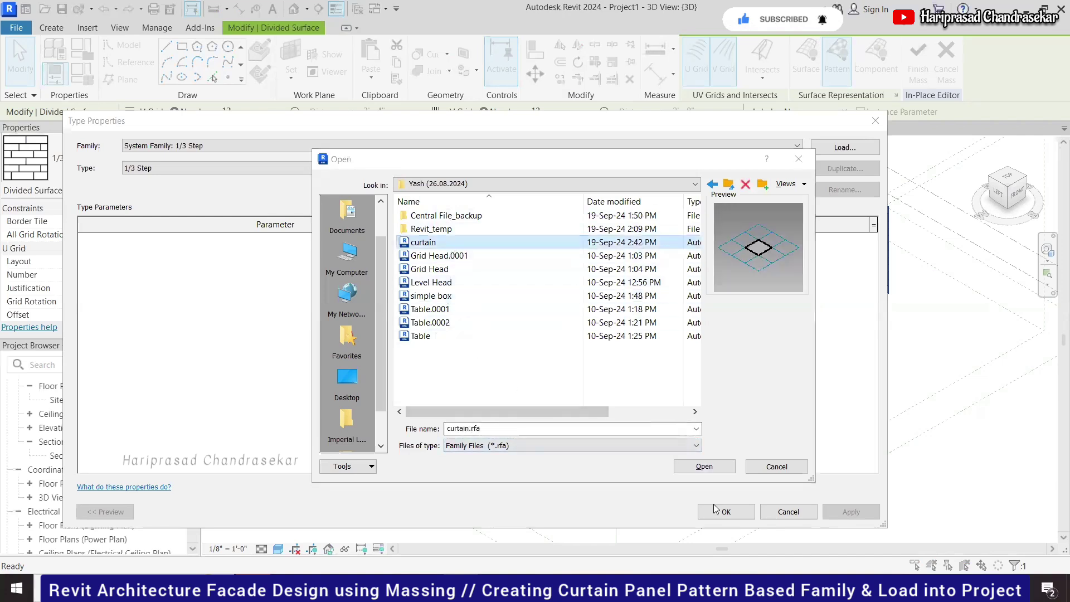
left_click(705, 466)
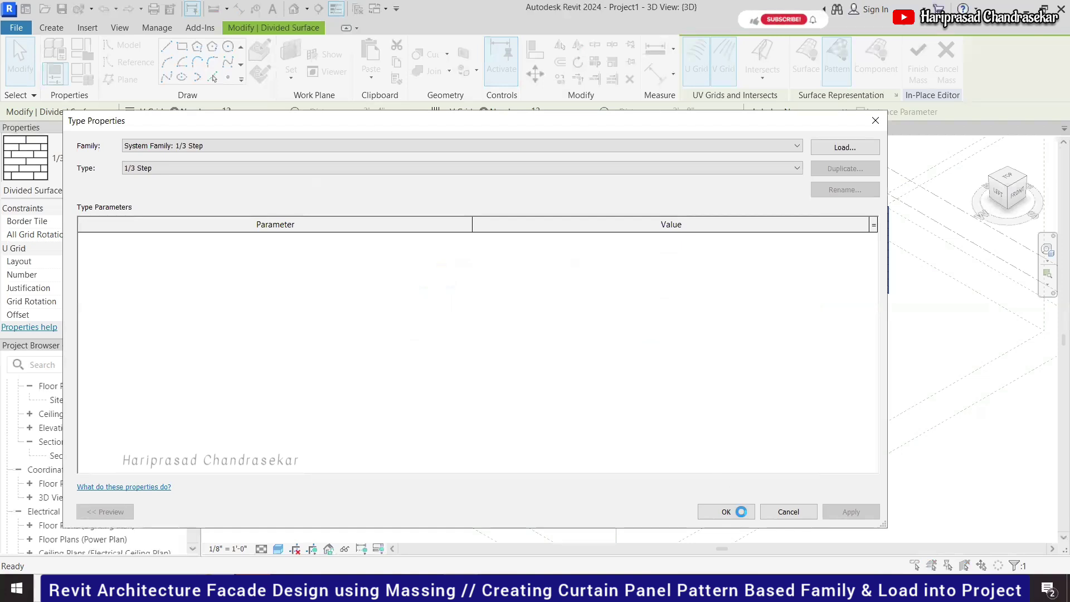
left_click(725, 511)
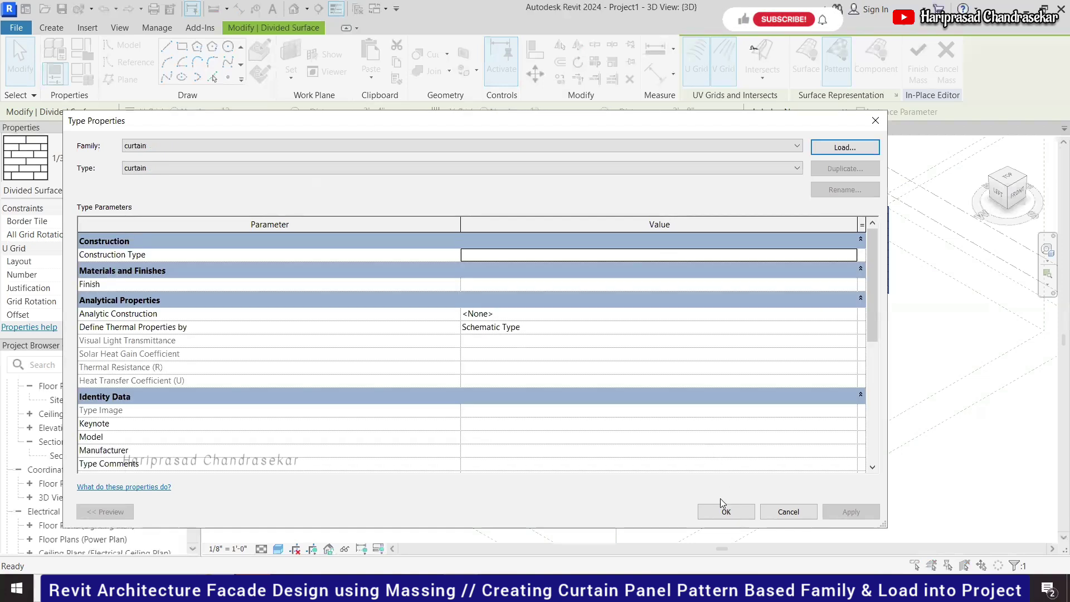
left_click(726, 511)
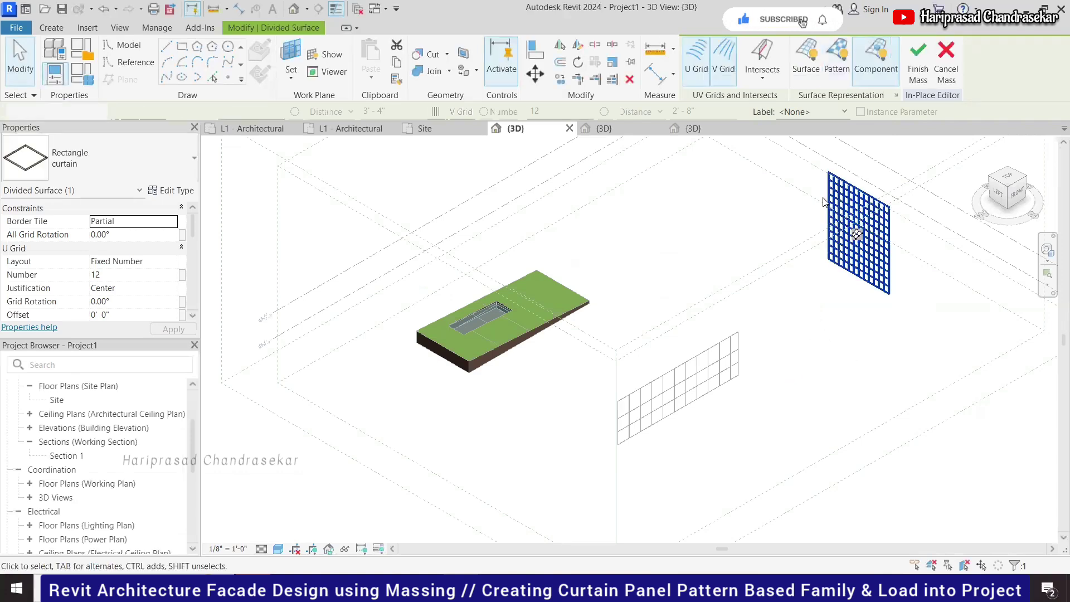
left_click(774, 390)
scroll(852, 230, "up", 5)
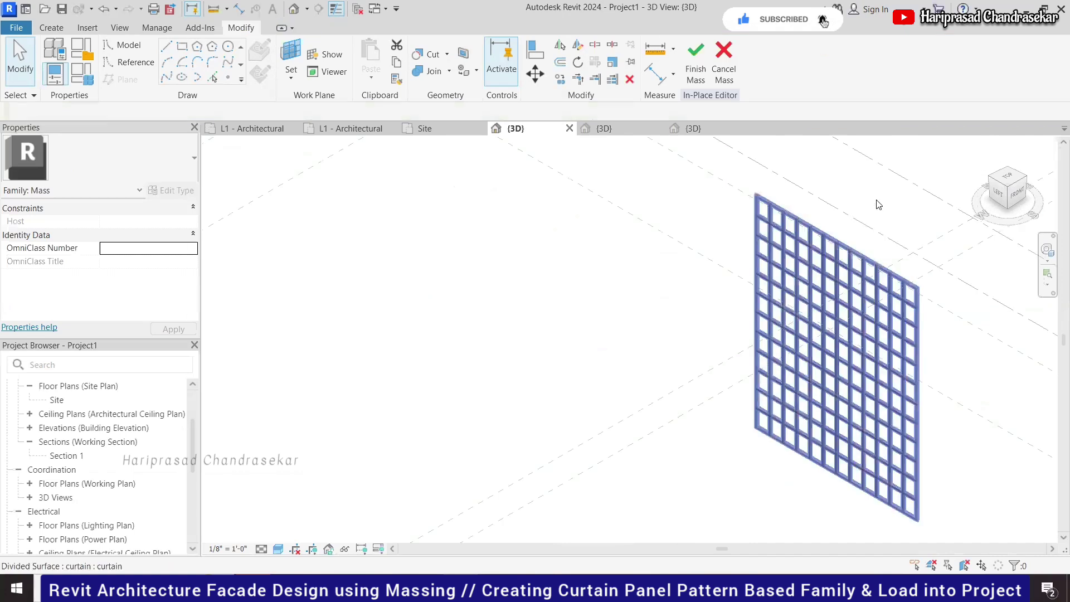
scroll(828, 275, "up", 3)
scroll(828, 274, "up", 2)
left_click(695, 71)
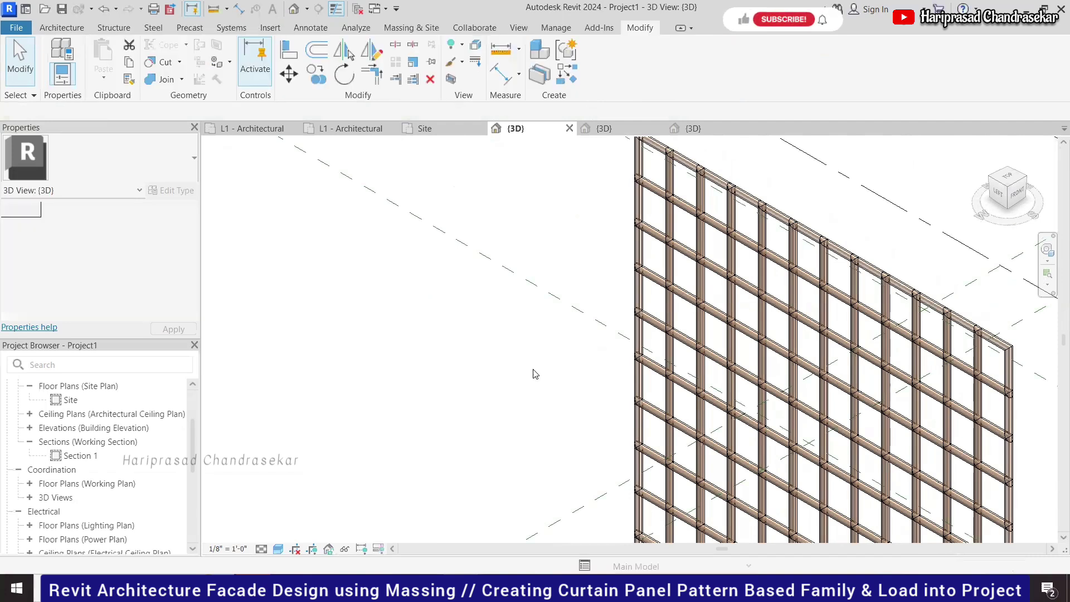
scroll(648, 314, "up", 2)
scroll(629, 432, "up", 1)
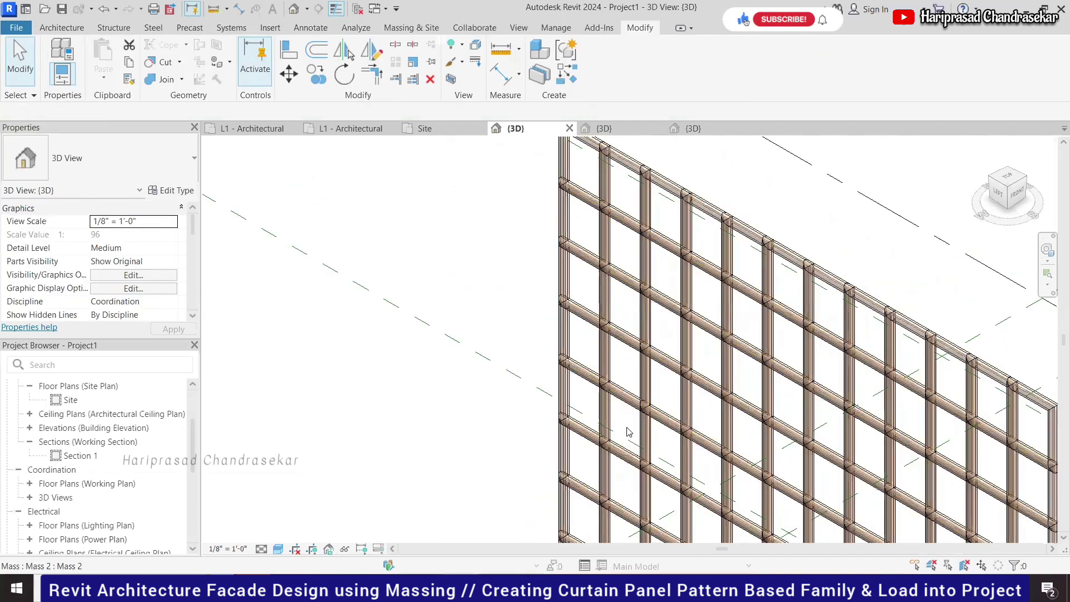
left_click(628, 433)
scroll(608, 339, "down", 5)
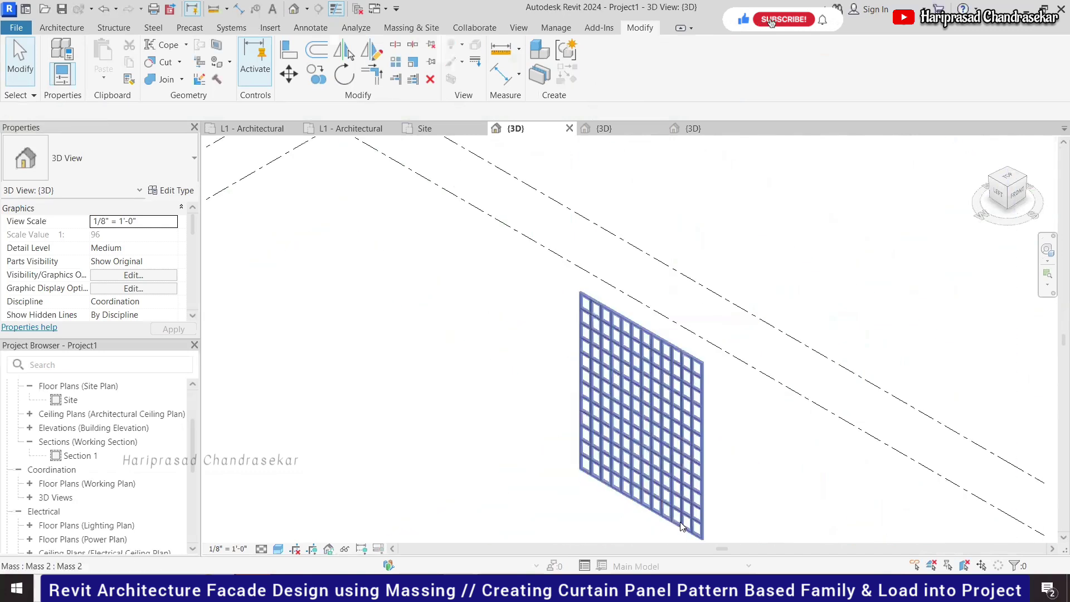
scroll(683, 523, "up", 2)
scroll(686, 468, "up", 2)
scroll(736, 434, "up", 2)
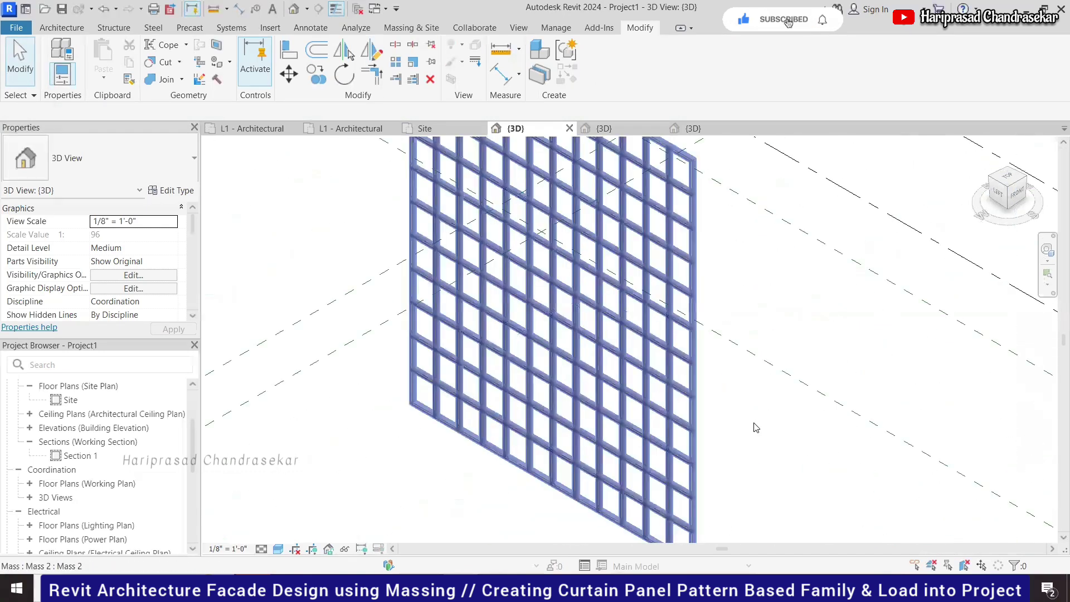
left_click(754, 427)
scroll(770, 452, "up", 1)
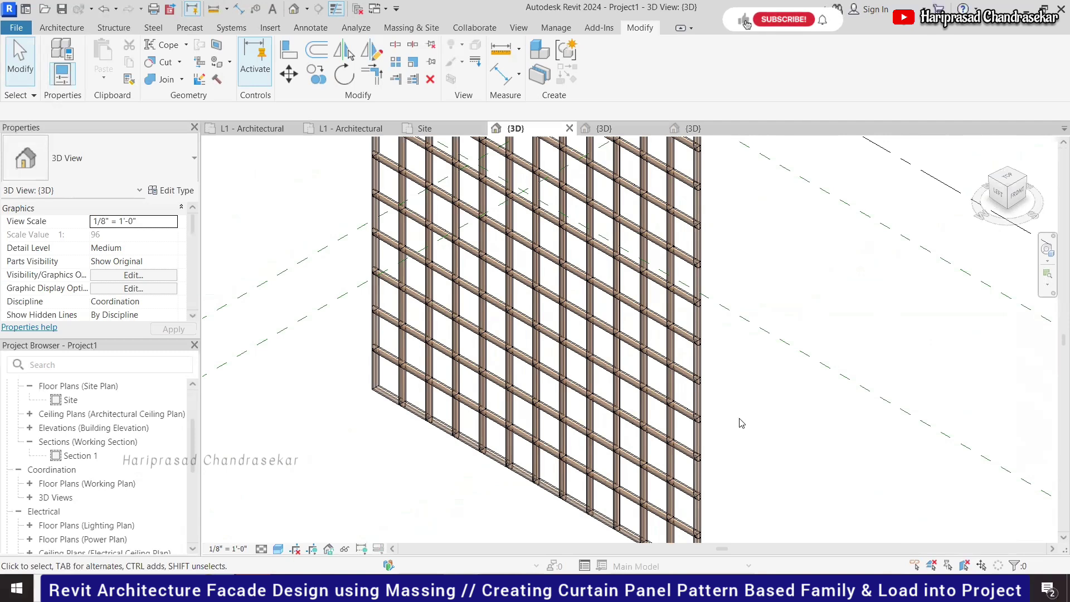
left_click(696, 380)
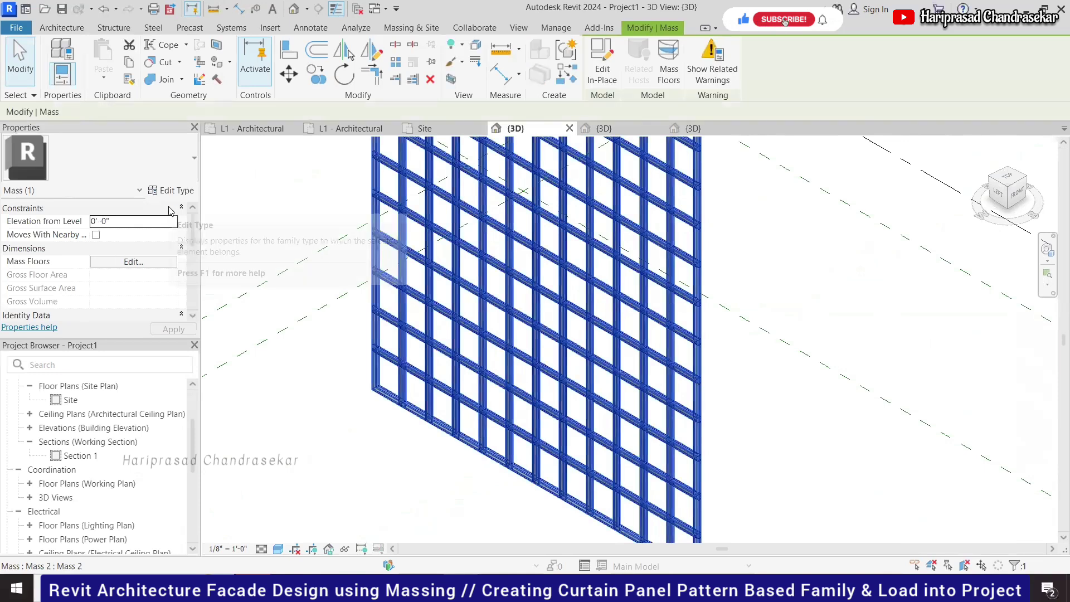
left_click(604, 69)
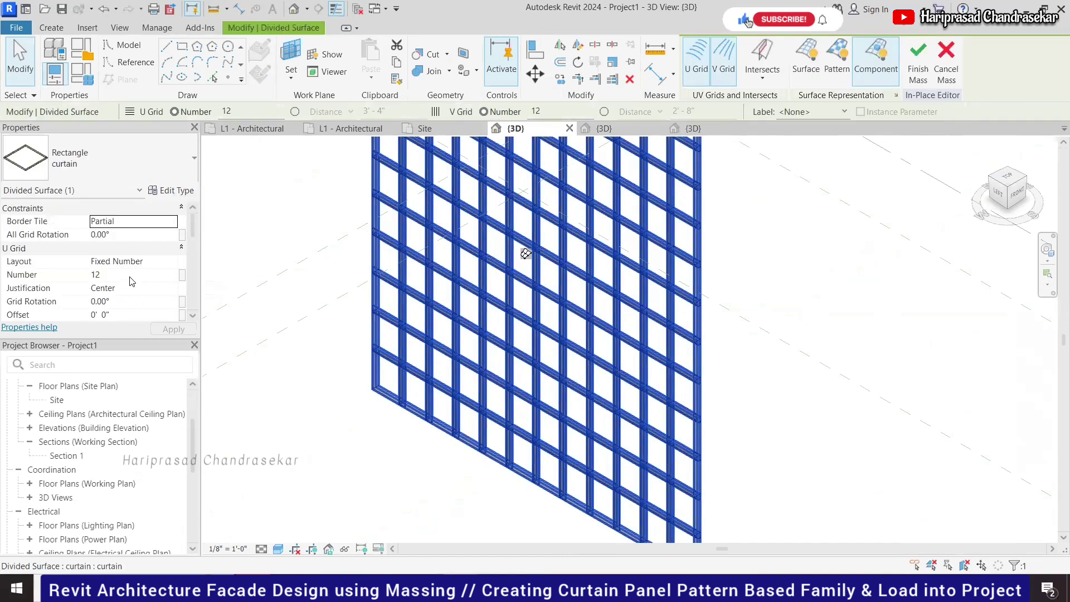
scroll(127, 280, "down", 1)
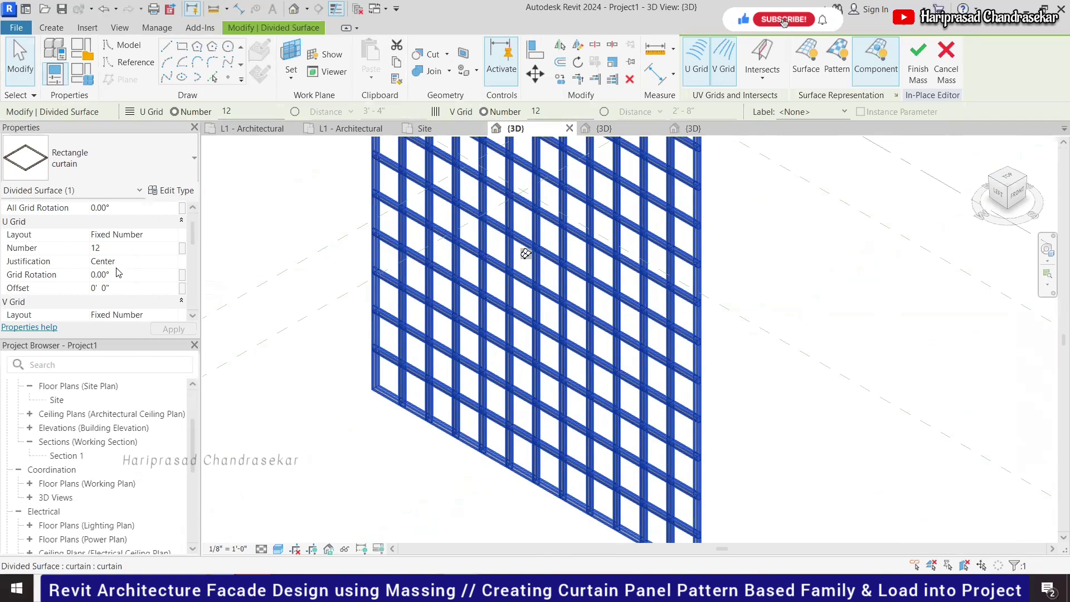
scroll(118, 271, "down", 1)
Set the divided surface's U and V Grid Numbers to 6 each and apply
double_click(109, 221)
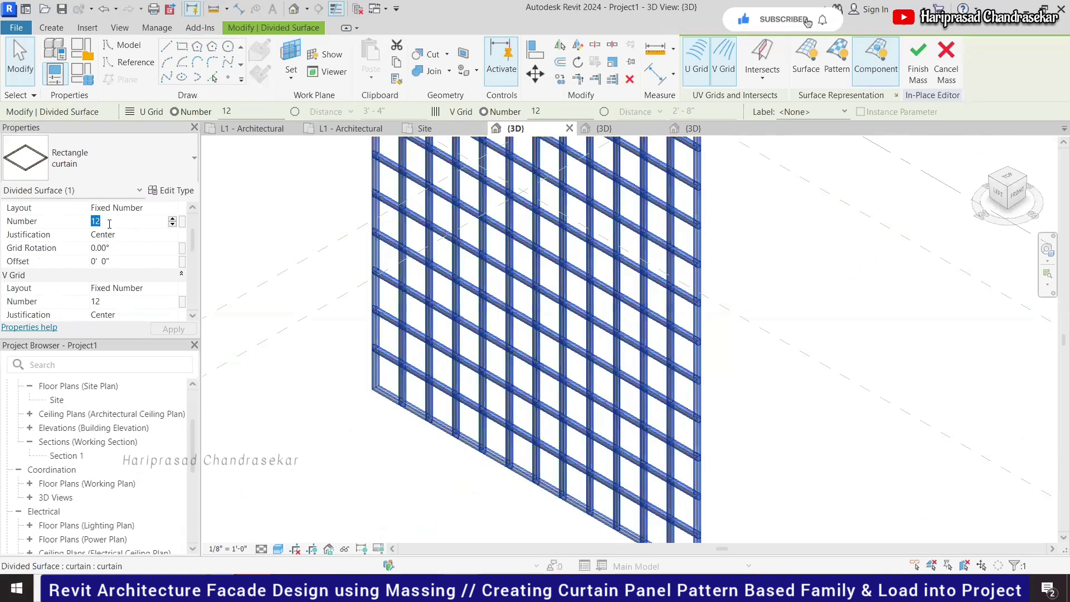
type("6")
left_click(125, 301)
double_click(125, 301)
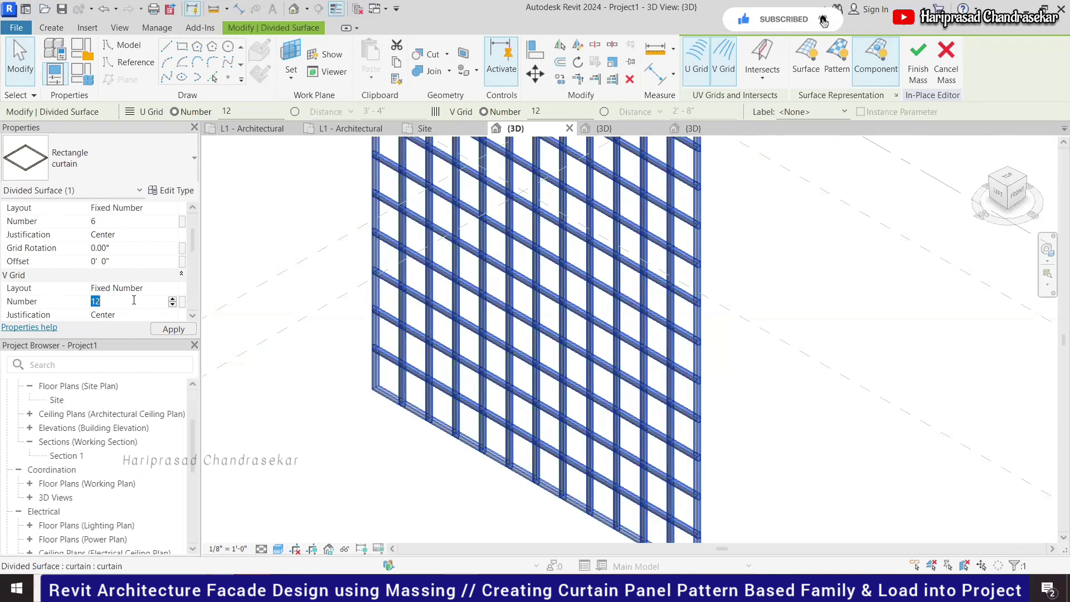
type("6")
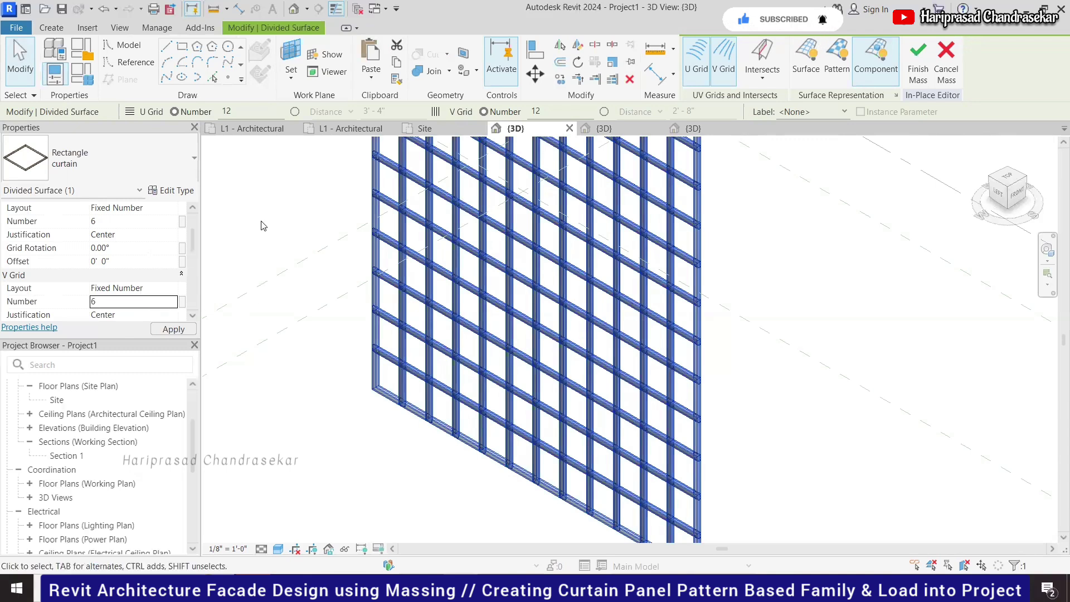
left_click(261, 226)
scroll(472, 377, "down", 4)
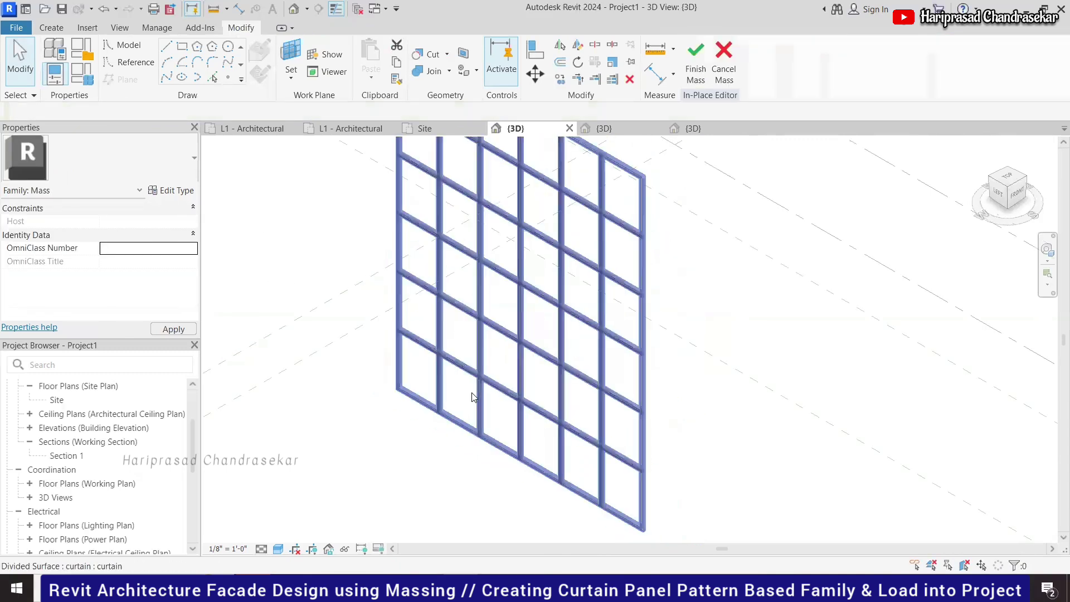
scroll(515, 316, "down", 1)
left_click(561, 266)
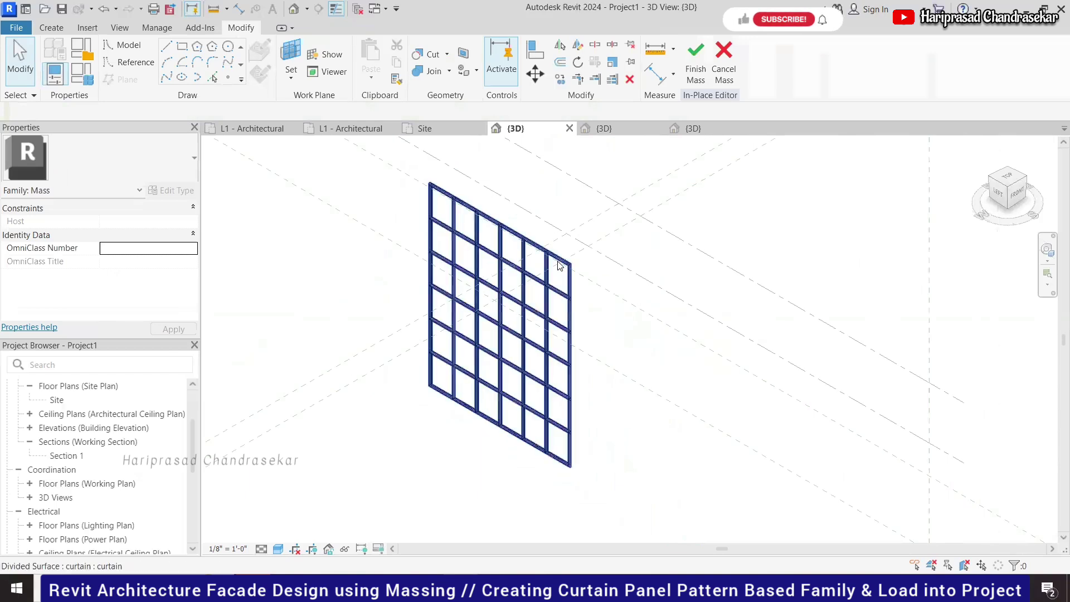
left_click(511, 267)
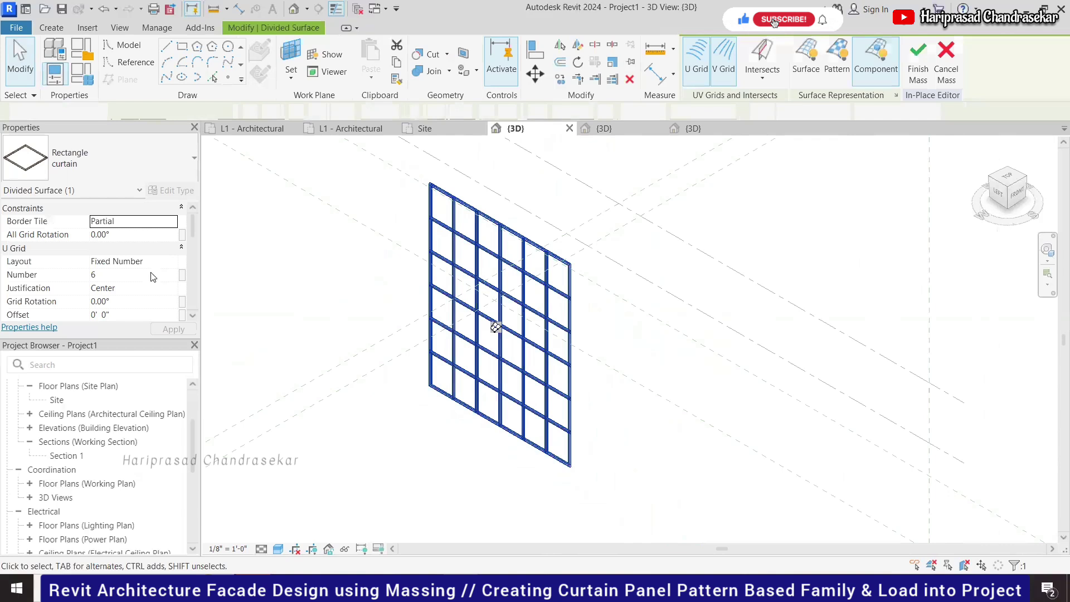
Set U Grid Number to 10 and V Grid Number to 20, applying each
left_click(132, 274)
type("10")
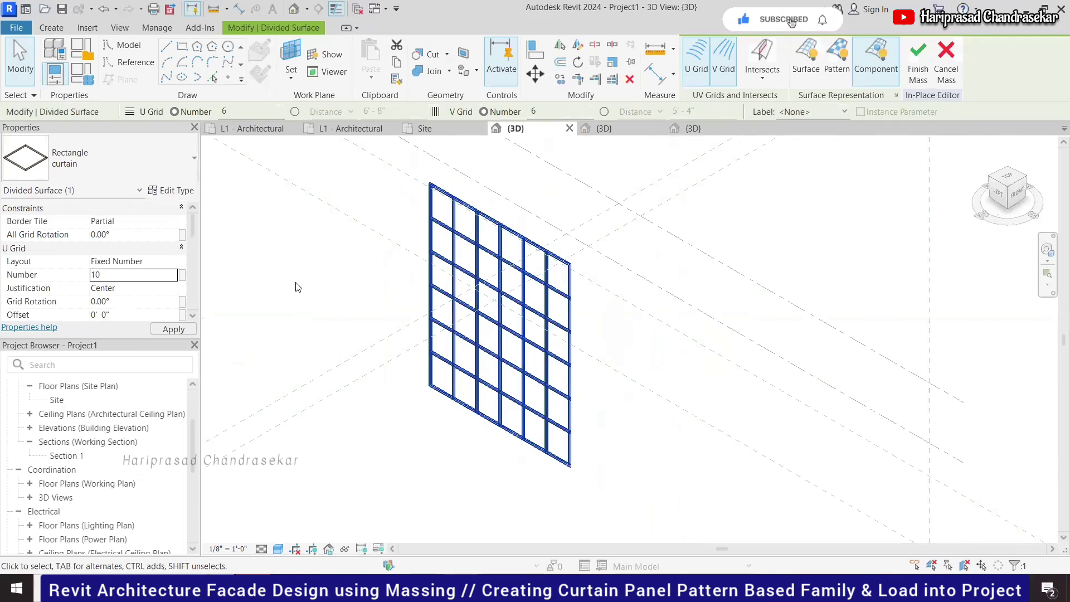
left_click(355, 305)
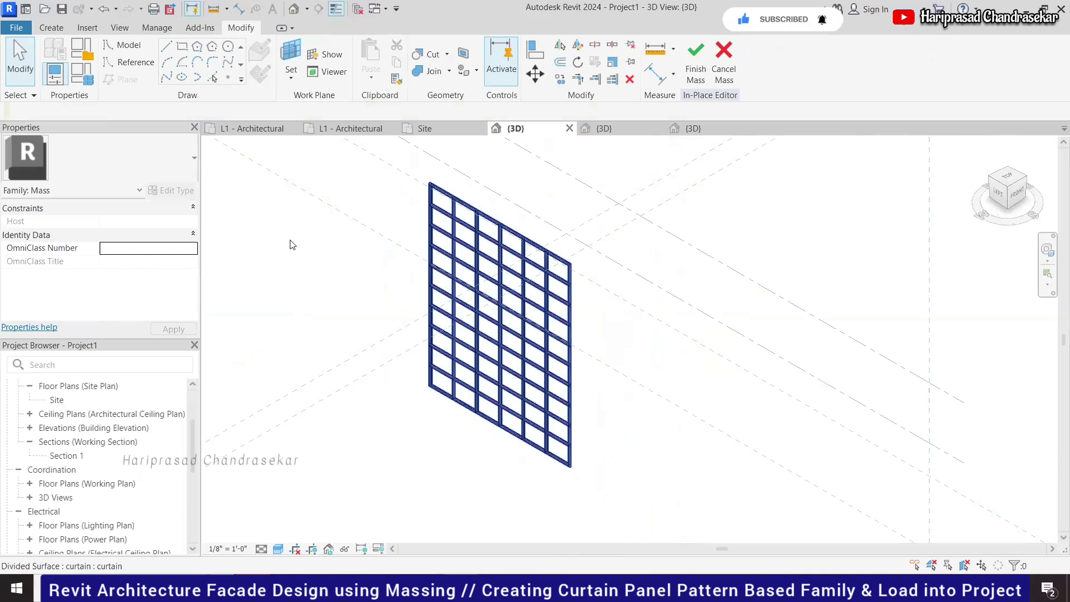
left_click(495, 327)
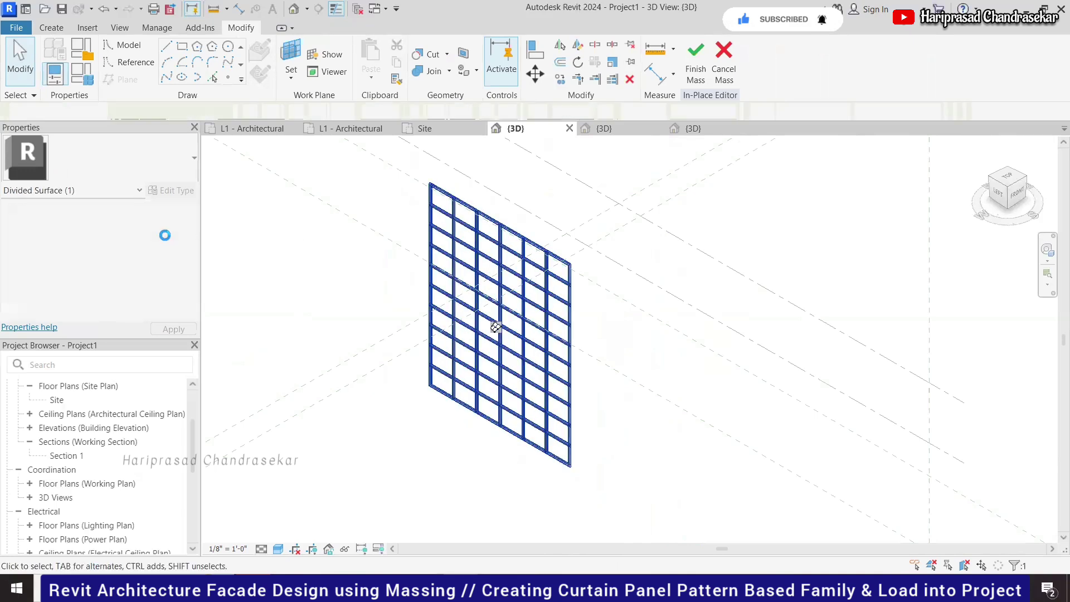
left_click(134, 260)
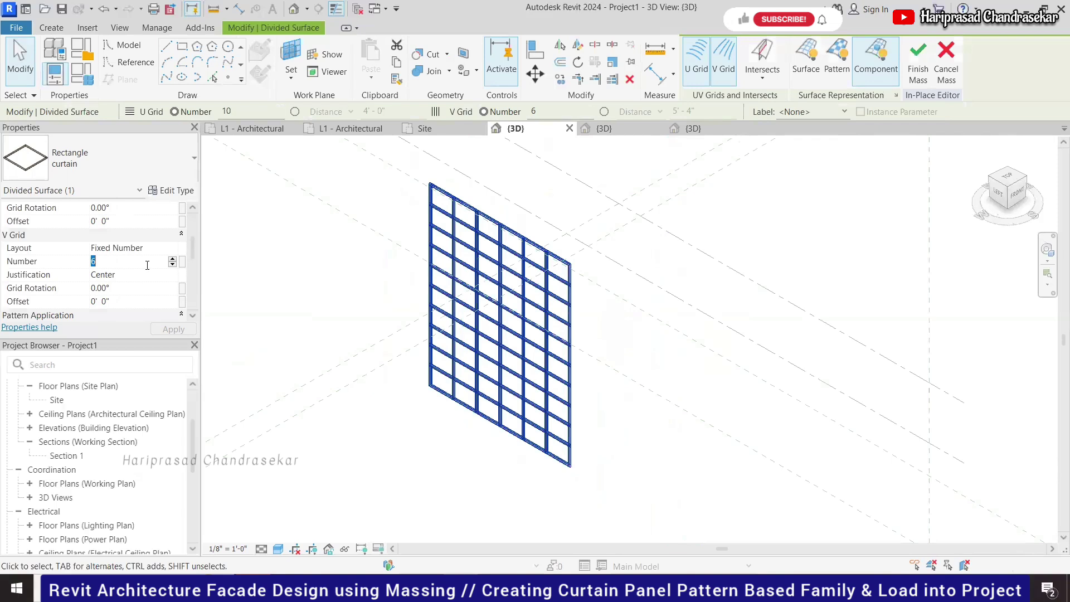
type("20")
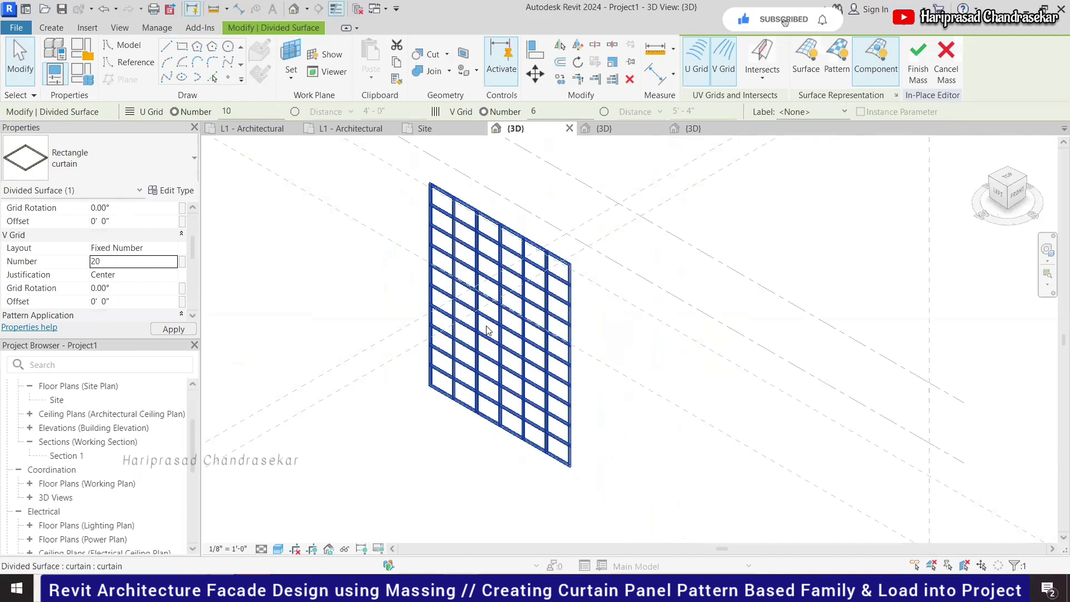
left_click(562, 356)
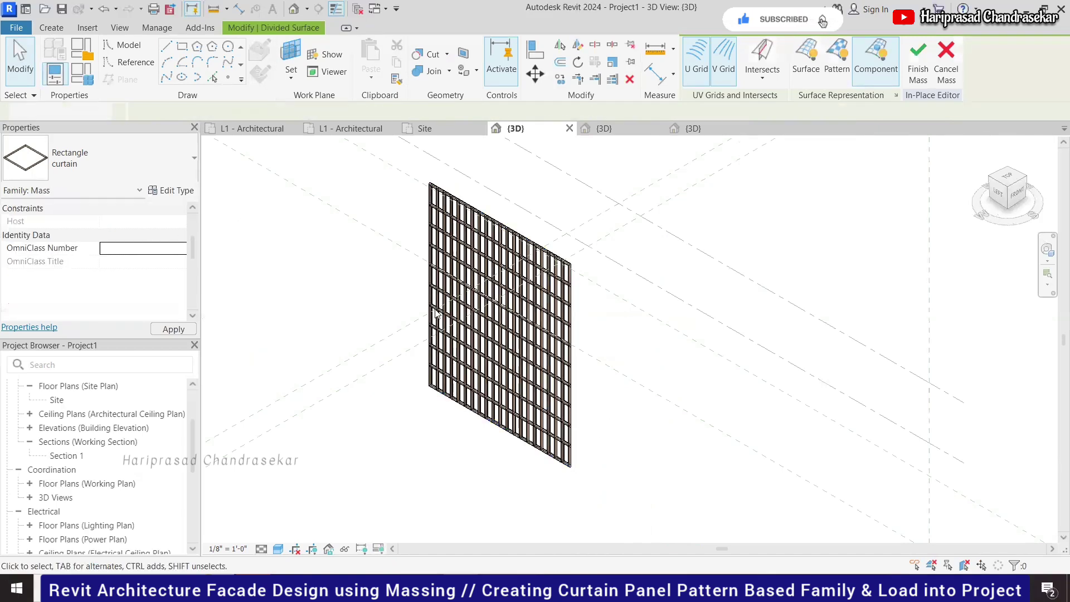
scroll(487, 254, "up", 2)
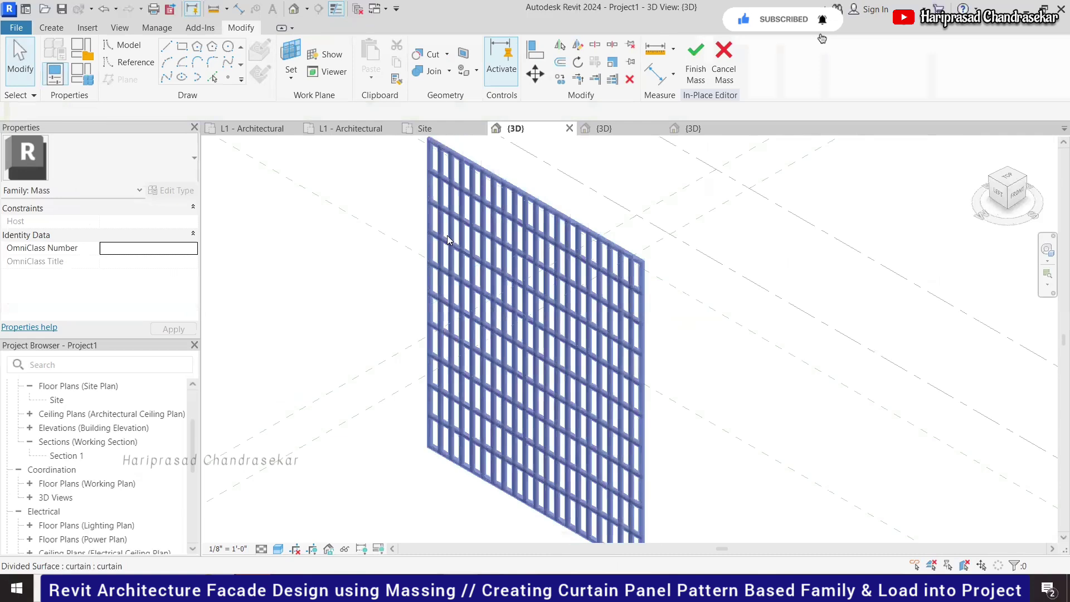
scroll(444, 194, "up", 2)
scroll(402, 276, "down", 3)
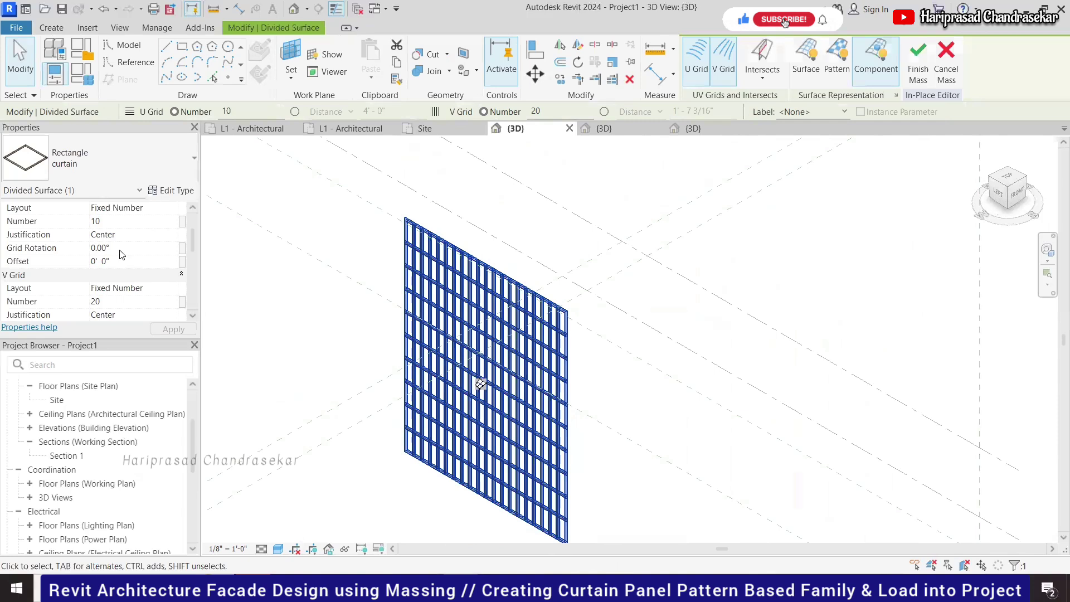
Try new U grid rotation and U/V grid number values on the surface
left_click(134, 249)
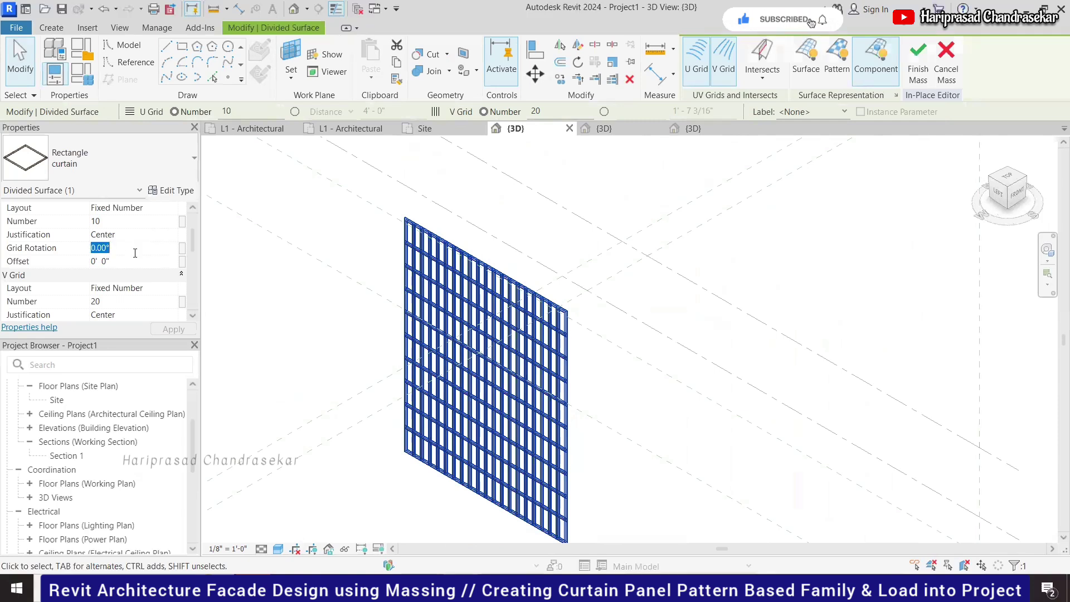
type("30")
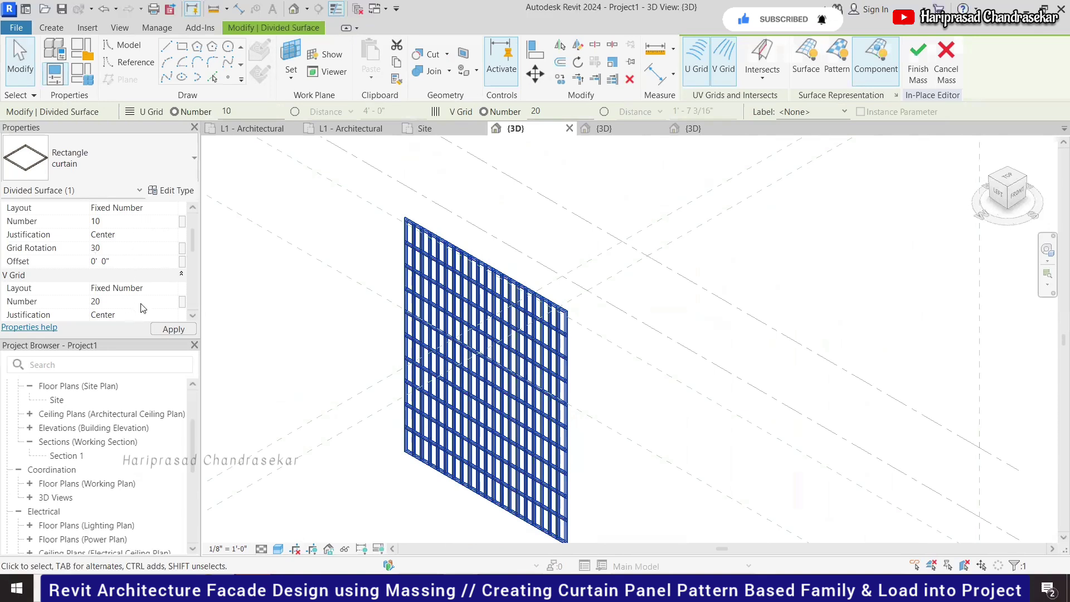
left_click(134, 301)
type("6")
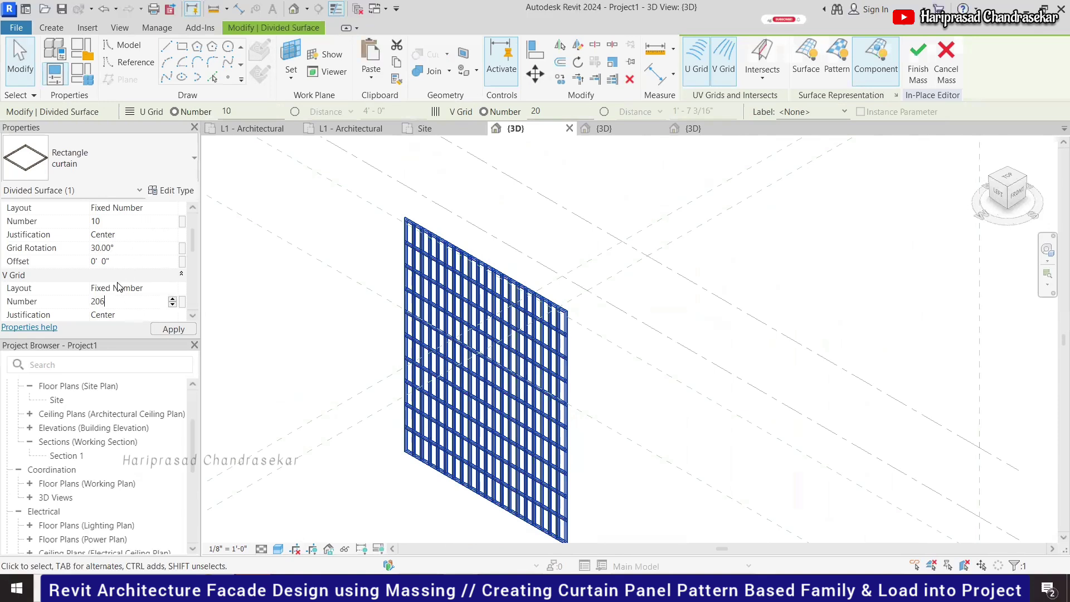
key("Home")
key("Delete")
key("Delete")
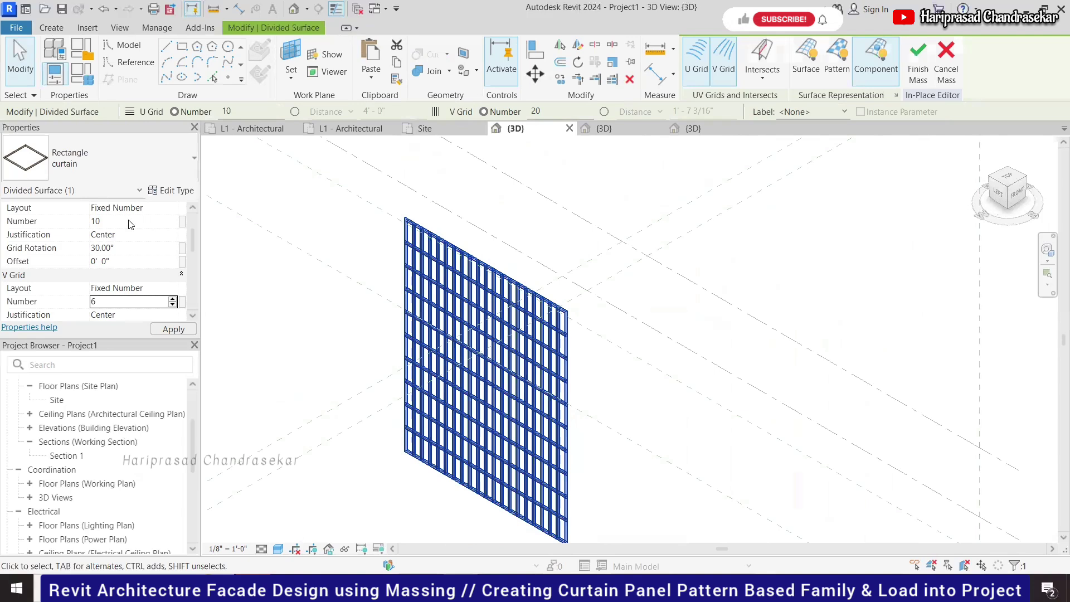
double_click(126, 221)
type("8")
key("Return")
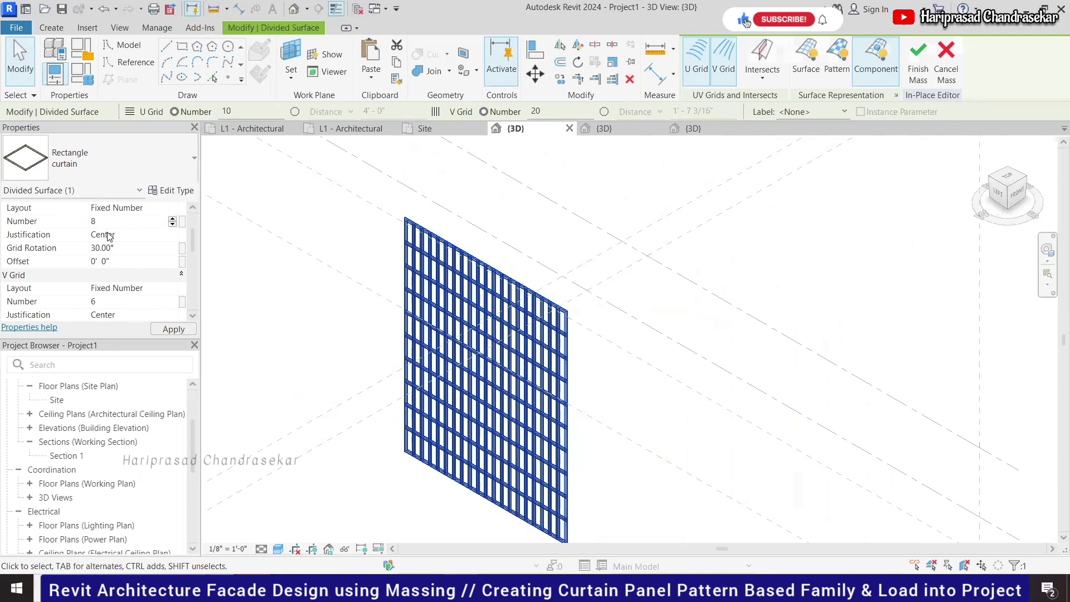
double_click(109, 302)
type("8")
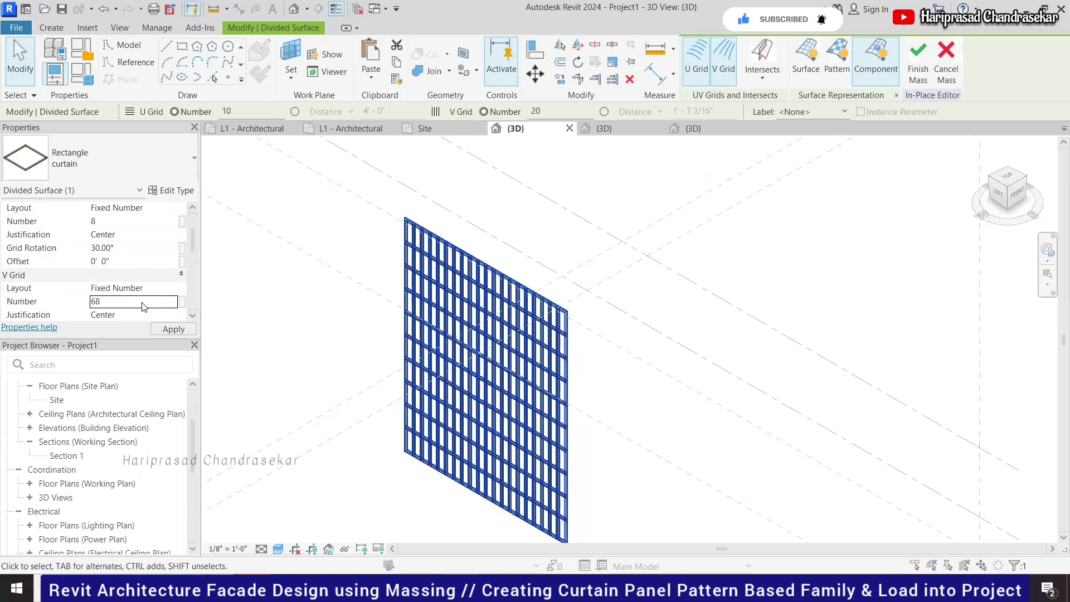
key("Return")
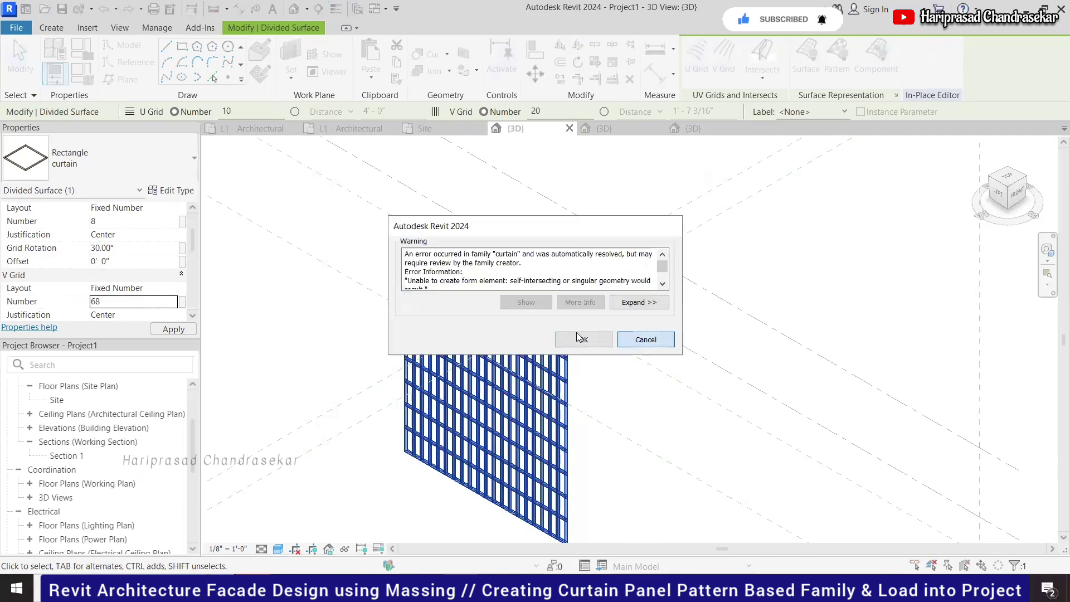
Dismiss the geometry error warning and set the V Grid Number to 8
left_click(645, 339)
left_click(107, 301)
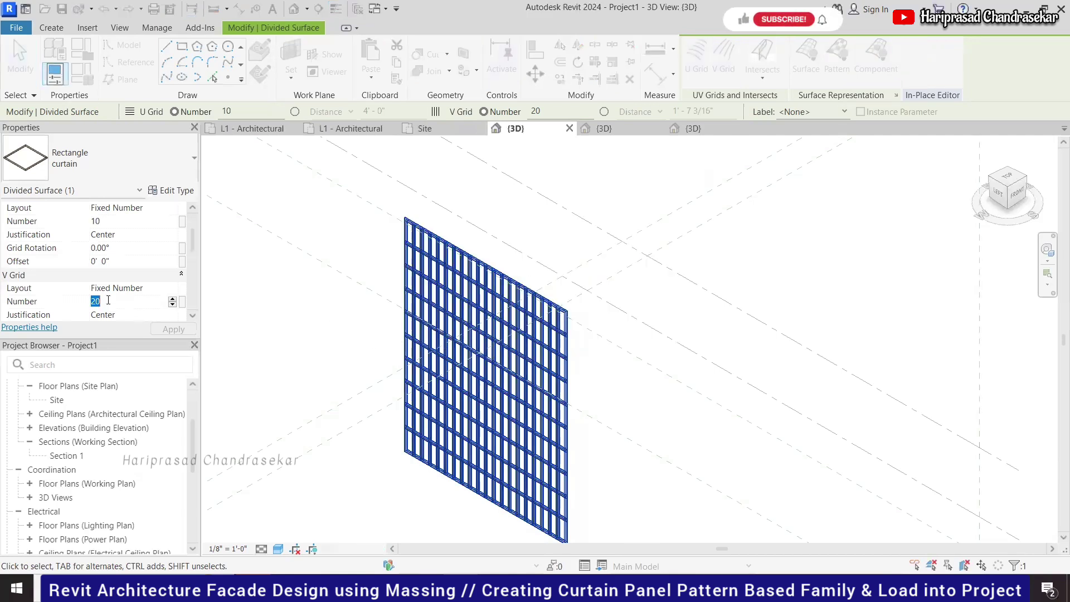
type("8")
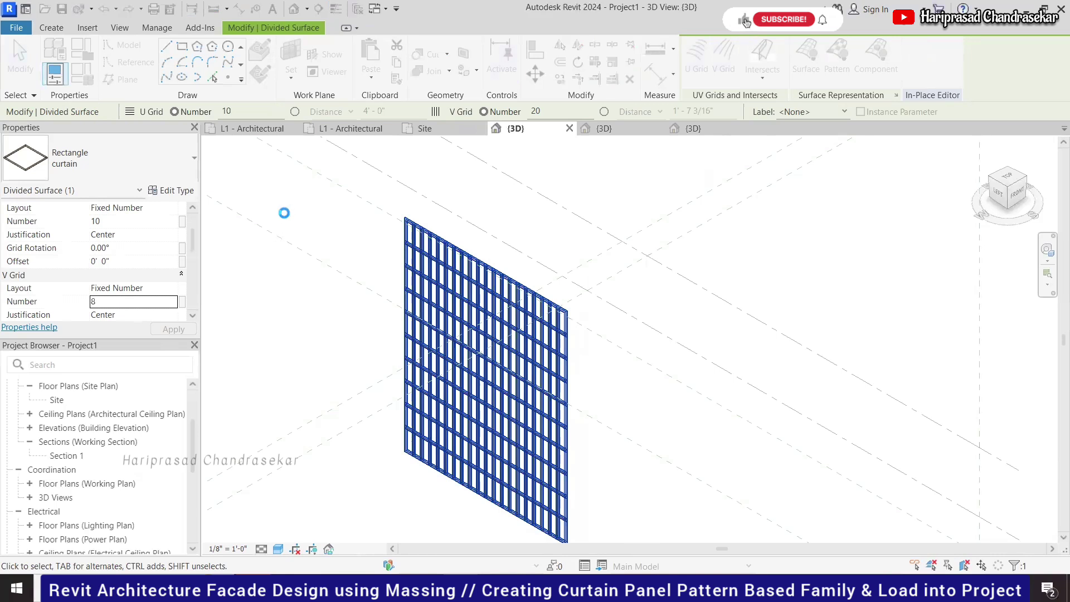
left_click(284, 218)
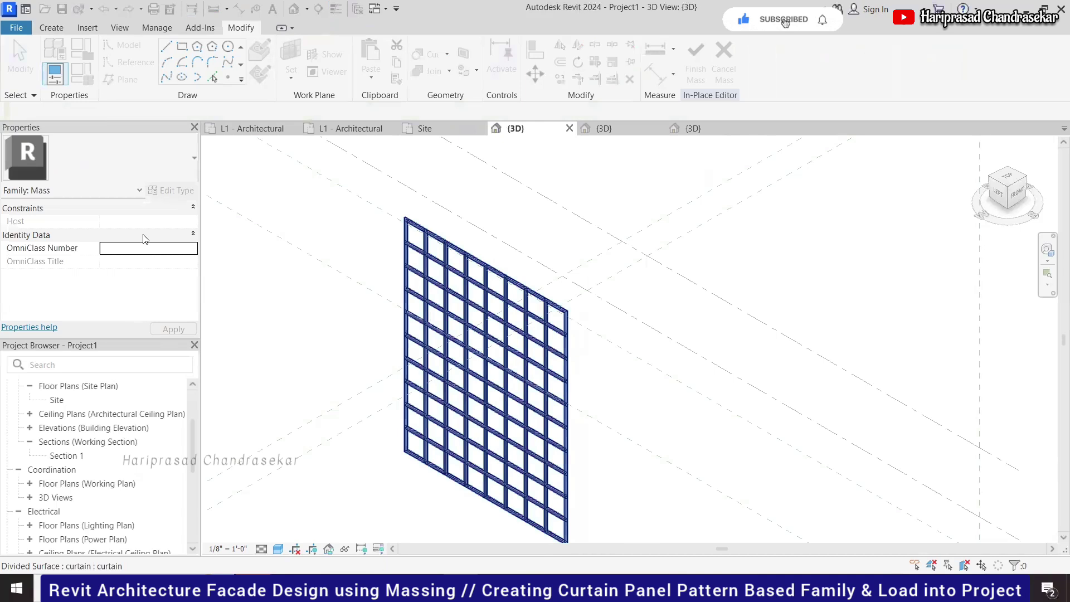
Rotate the divided surface's U grid by 30°
left_click(479, 380)
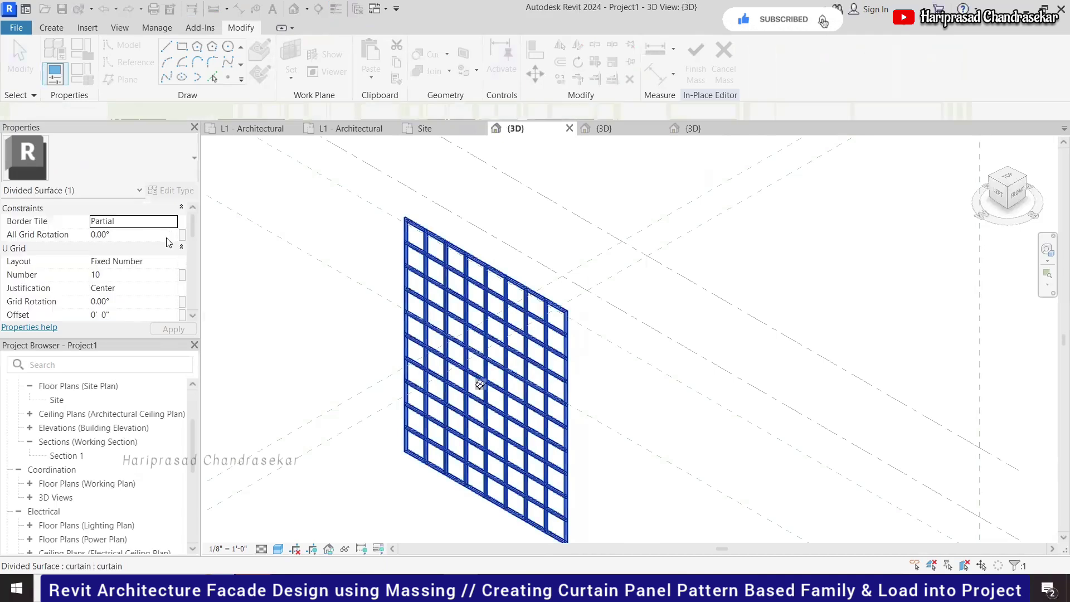
left_click(134, 301)
type("30")
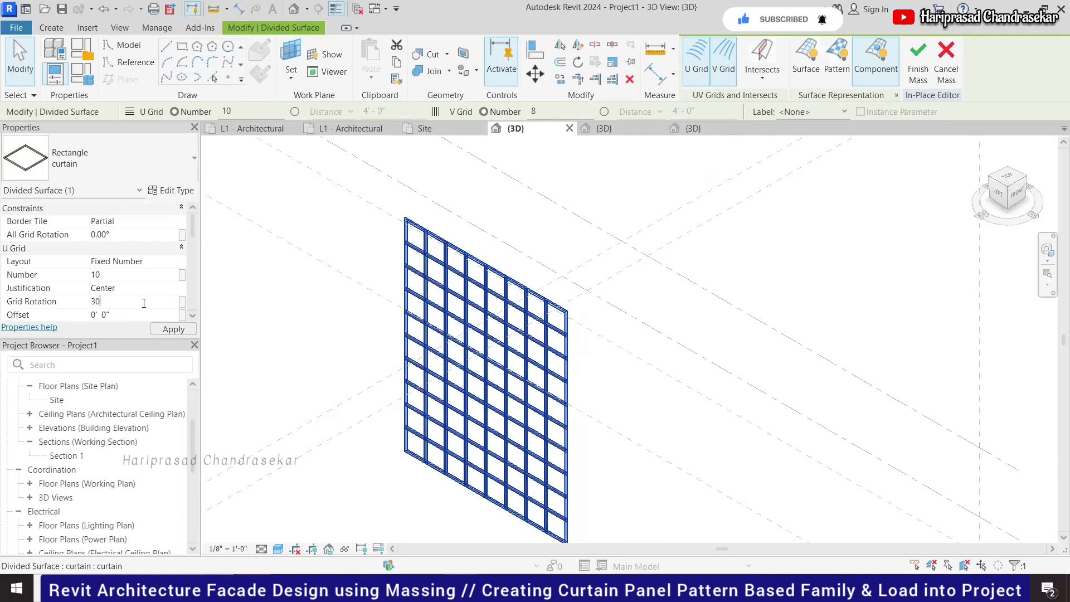
left_click(291, 306)
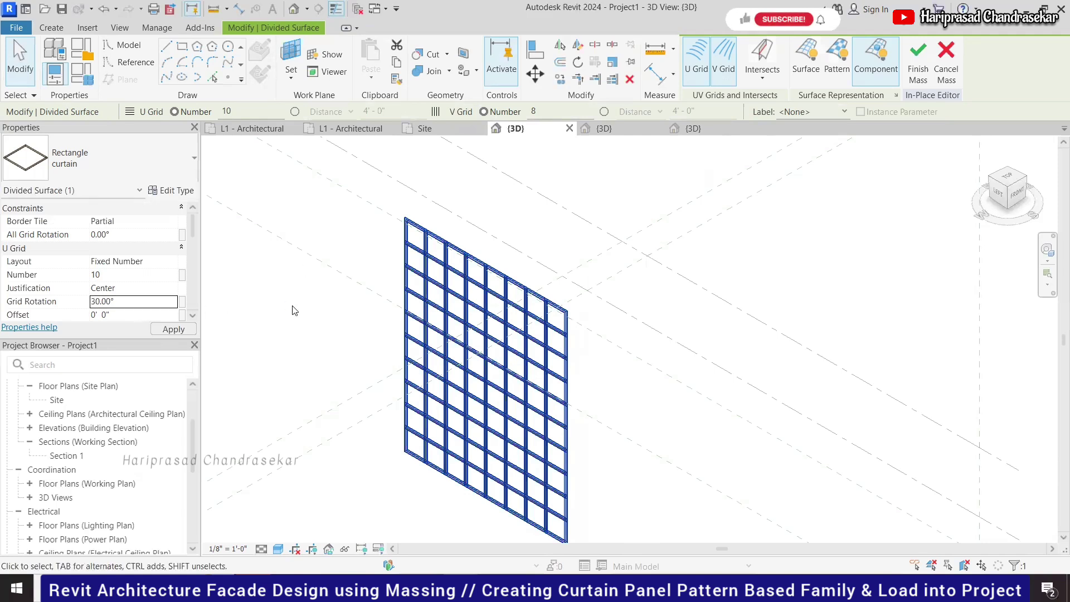
left_click(292, 310)
key("Escape")
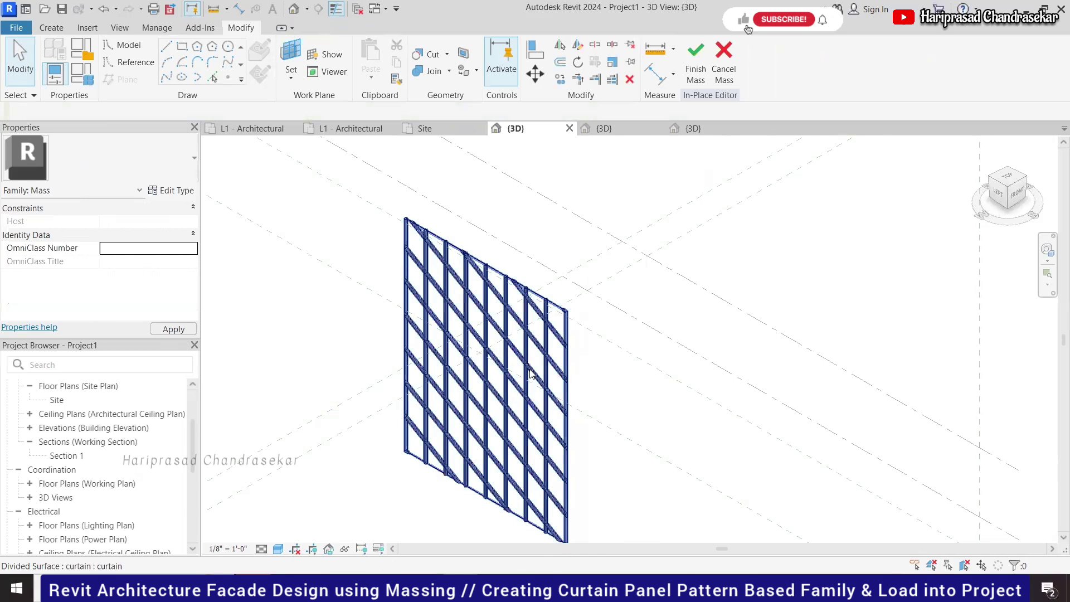
Rotate the divided surface's V grid by 30° as well
left_click(480, 383)
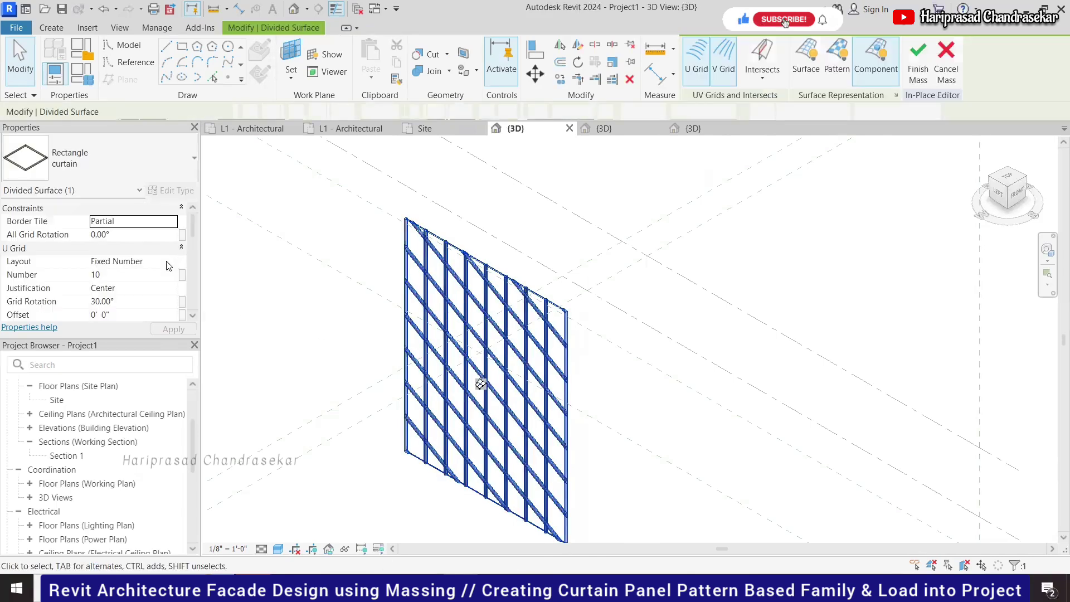
scroll(142, 292, "down", 2)
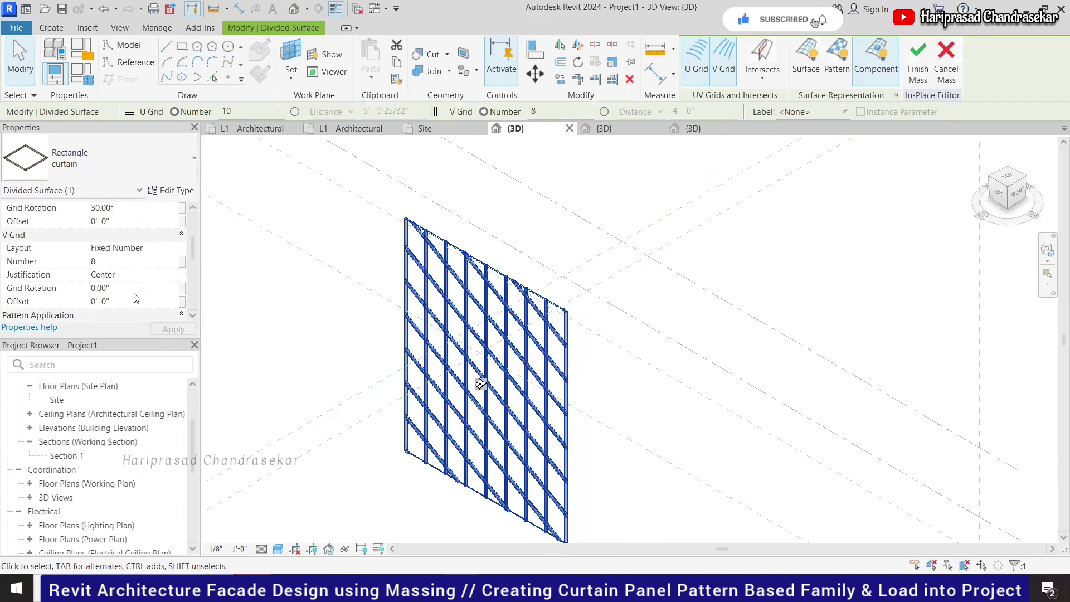
left_click(133, 287)
type("3")
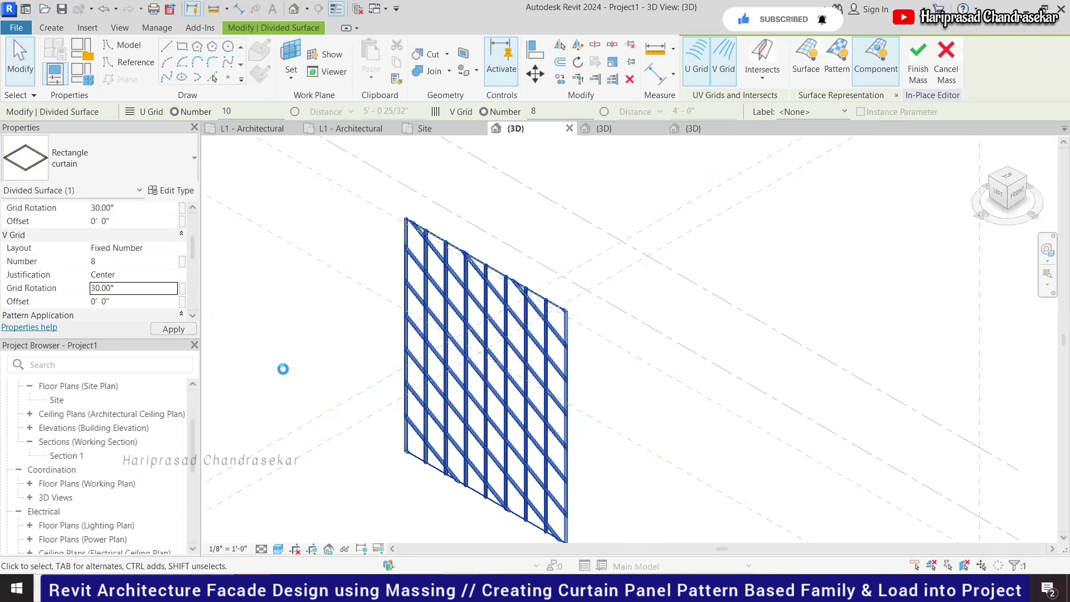
left_click(283, 368)
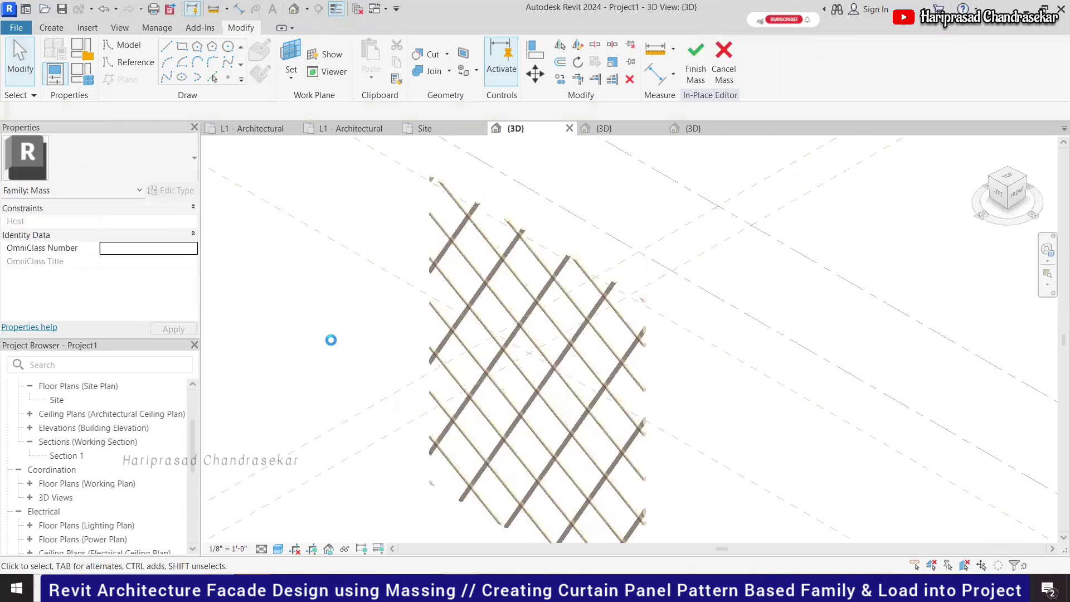
left_click(521, 310)
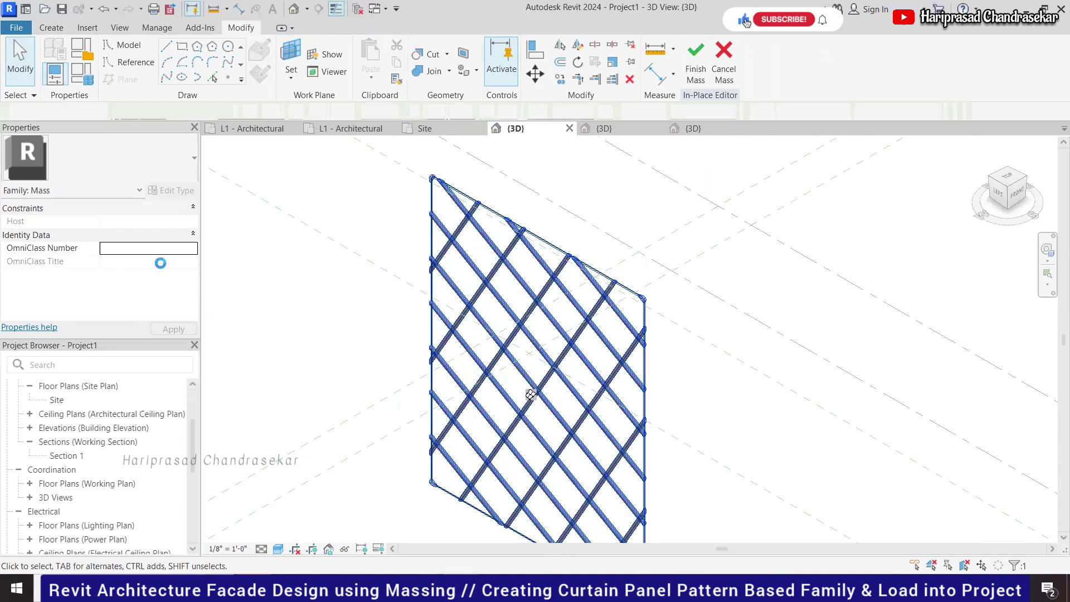
Set both U and V Grid Numbers to 20, then finish the in-place mass
left_click(147, 275)
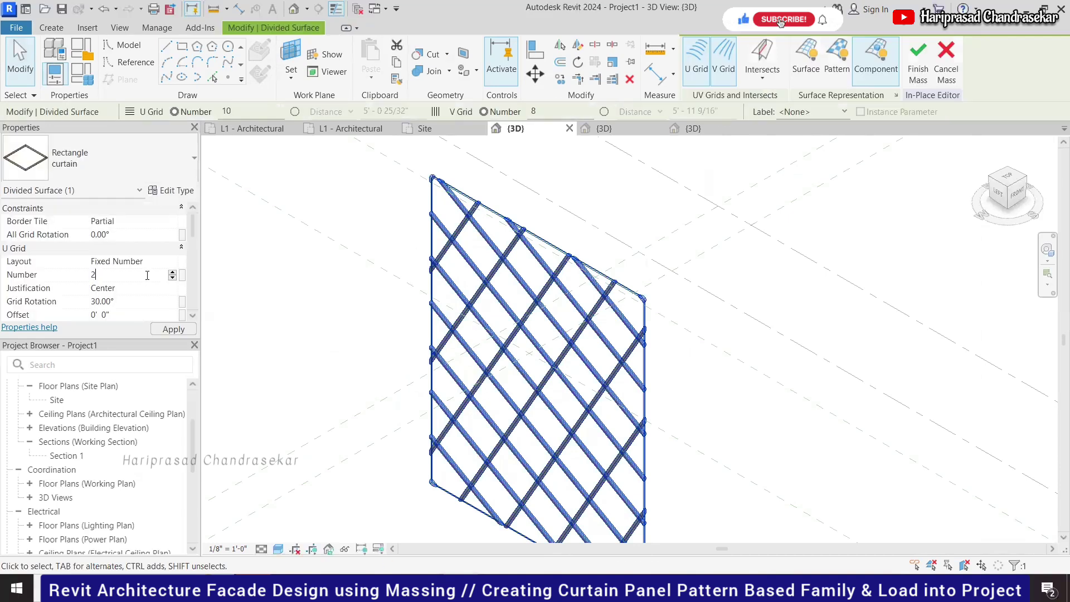
type("20")
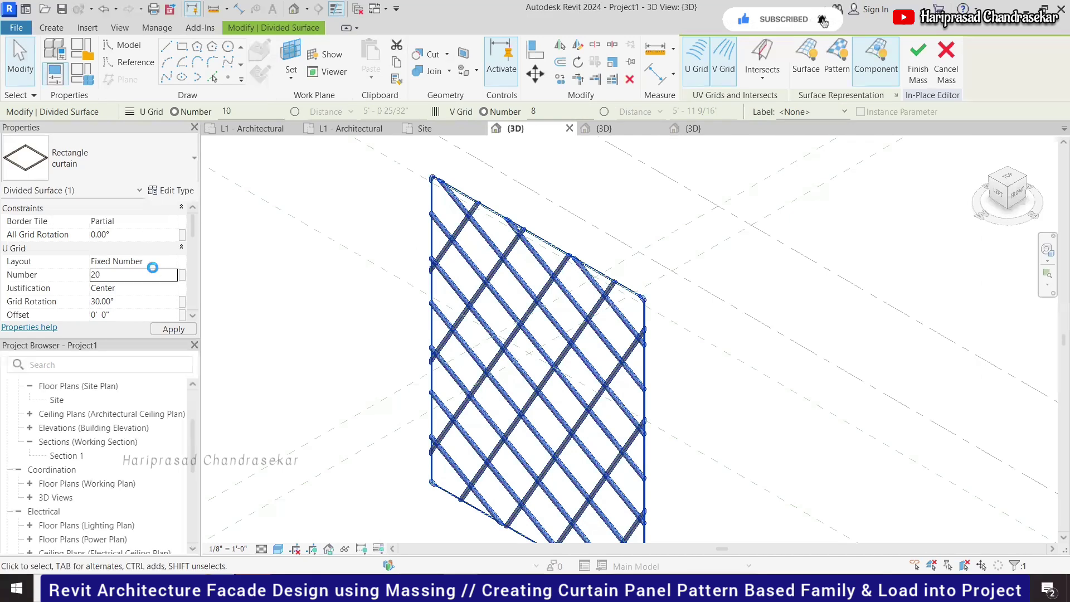
key("Return")
scroll(130, 264, "down", 3)
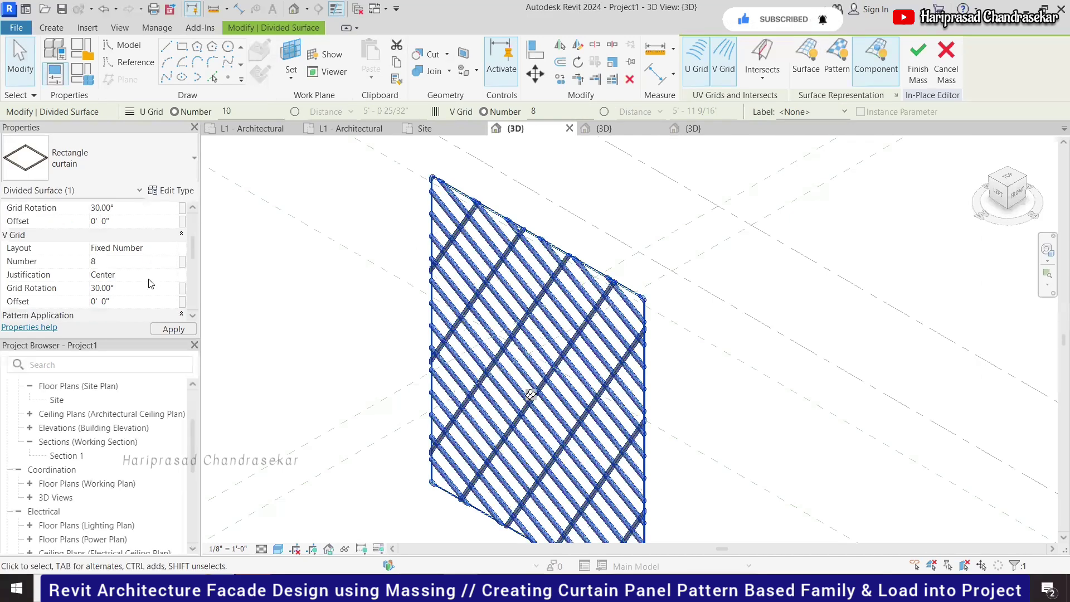
left_click(130, 261)
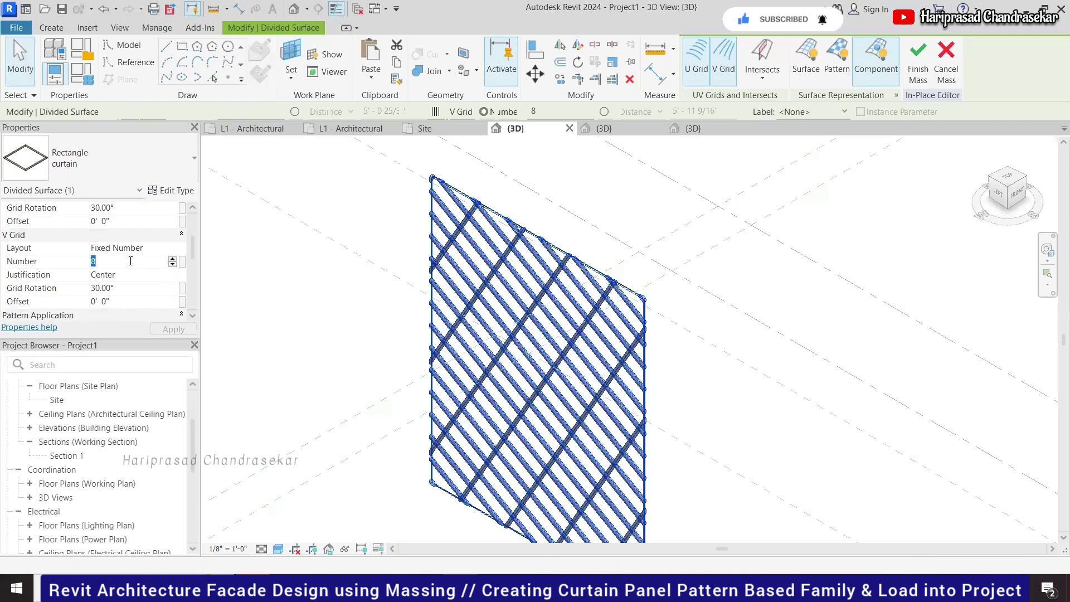
type("20")
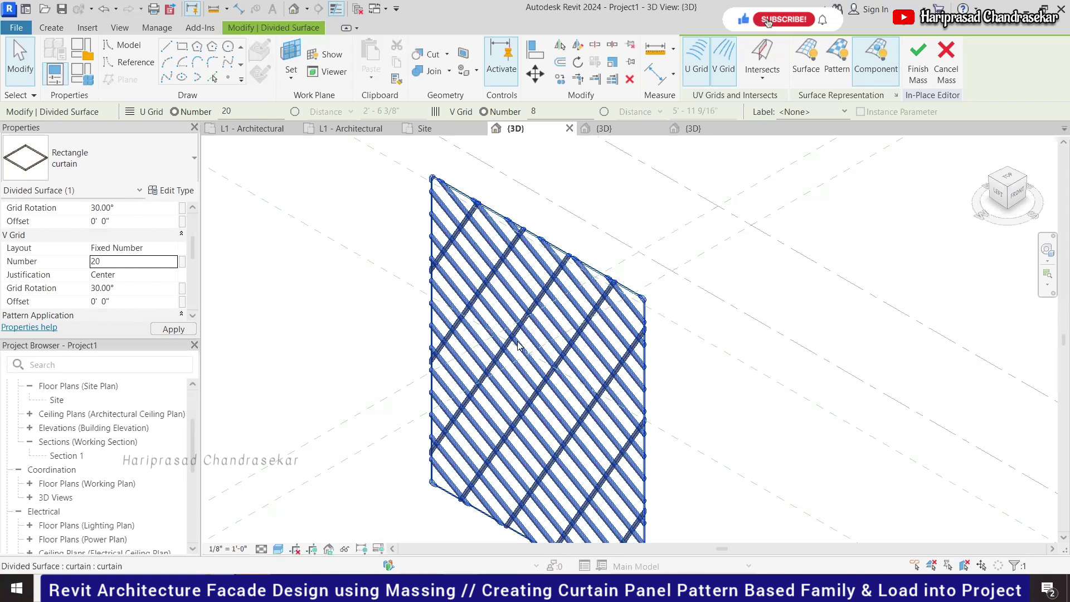
left_click(403, 337)
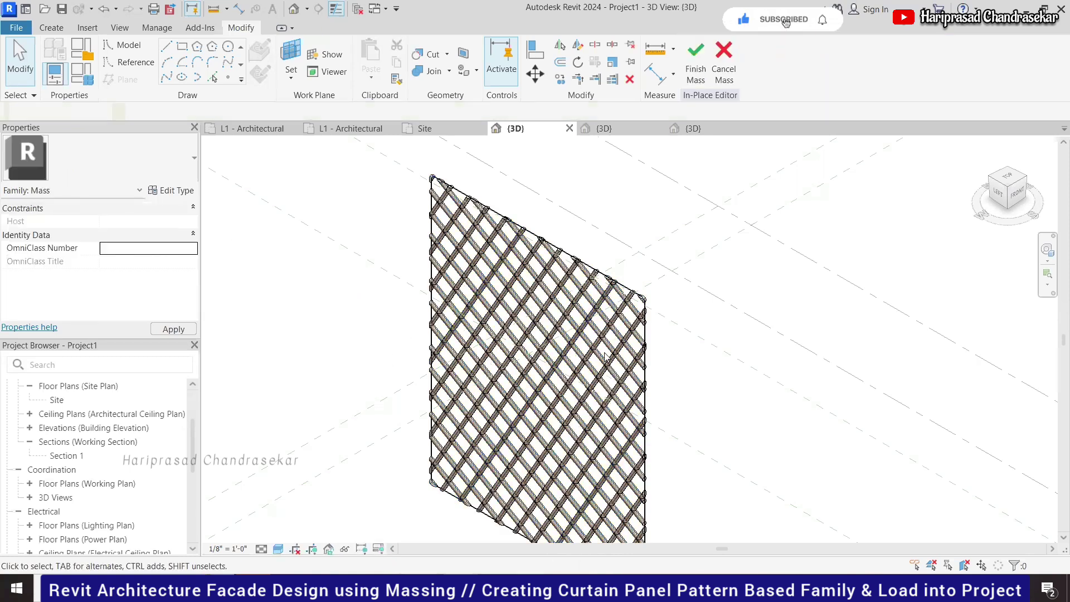
scroll(607, 385, "up", 2)
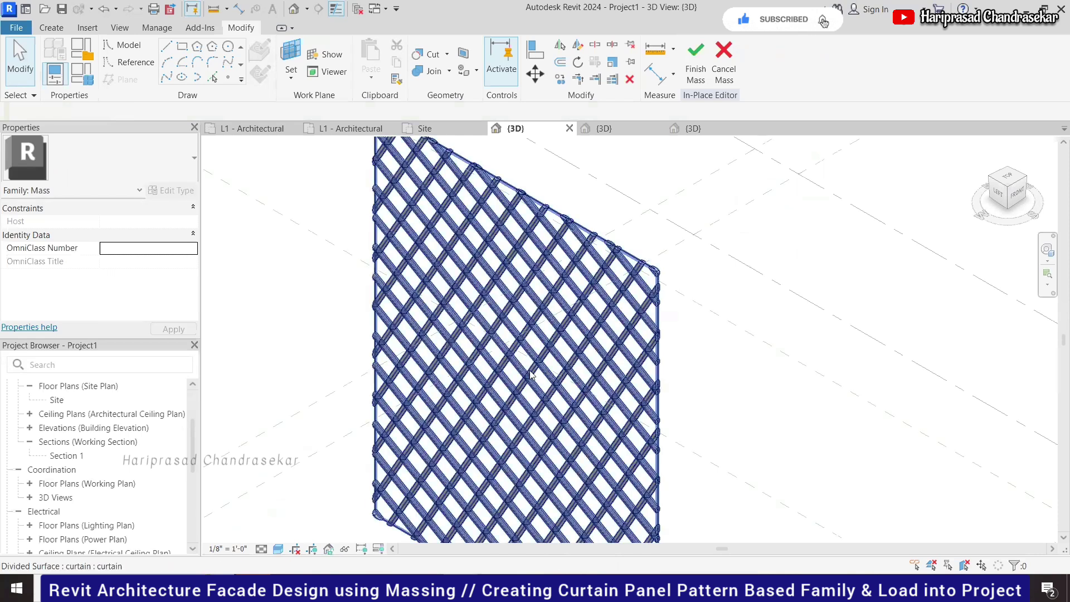
scroll(580, 319, "up", 2)
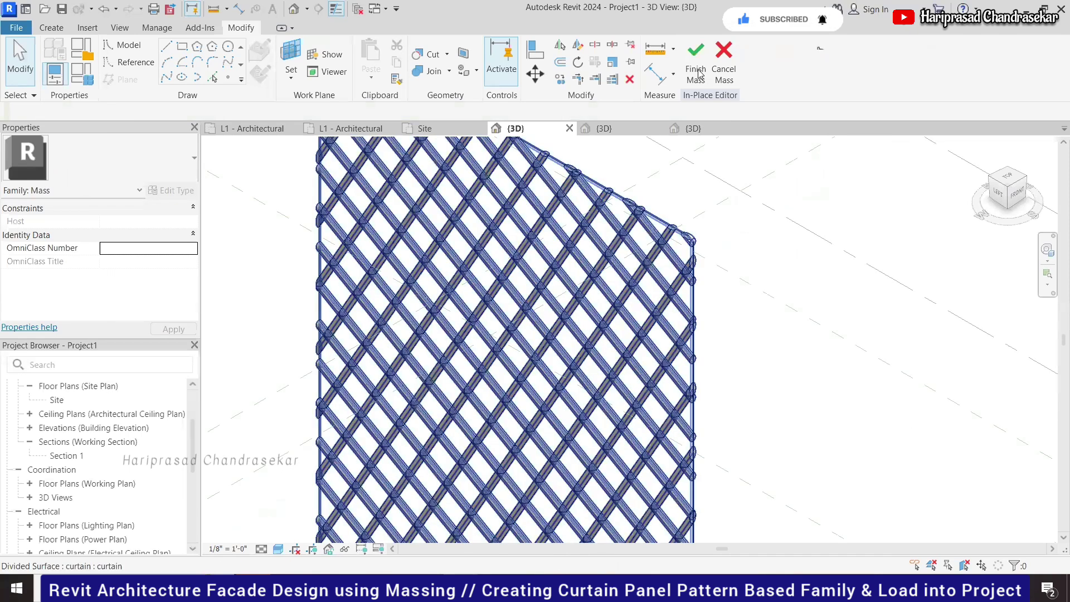
left_click(699, 73)
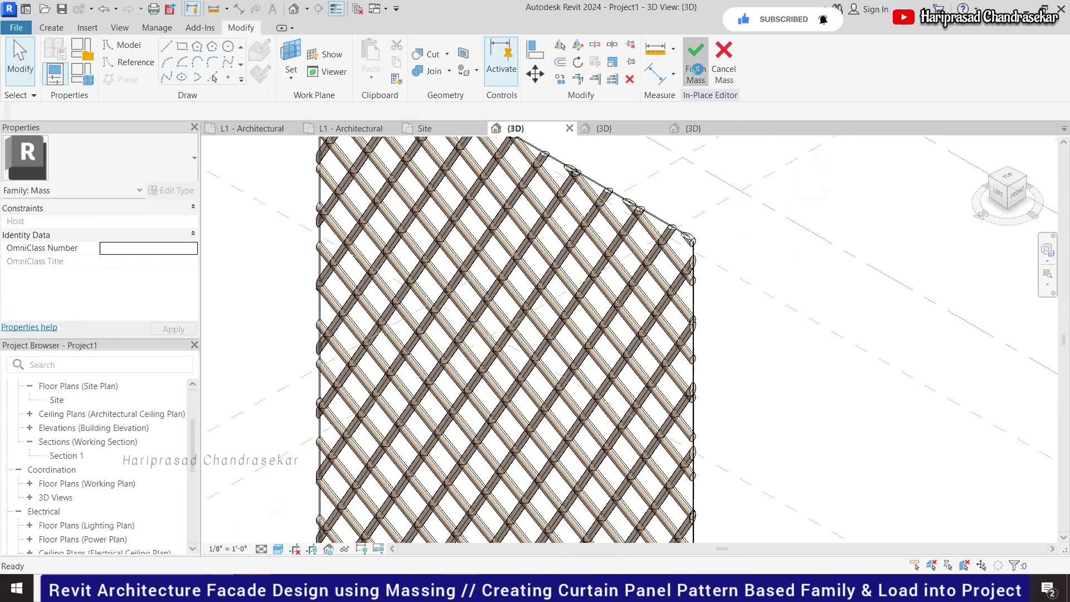